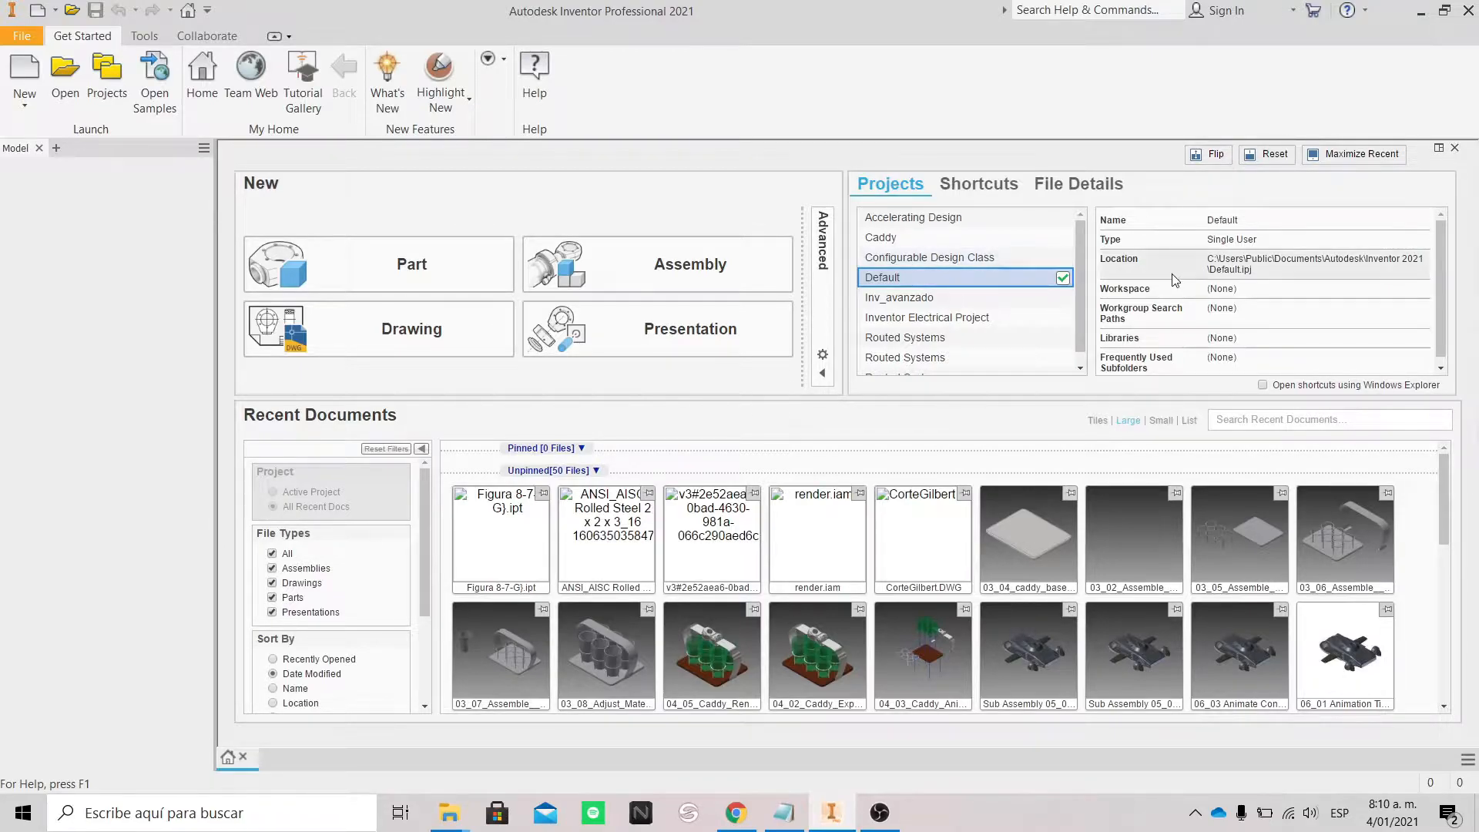
# Make Configurable Design Class the active project and create a new part from the metric Standard (mm).ipt template.
pyautogui.click(1063, 258)
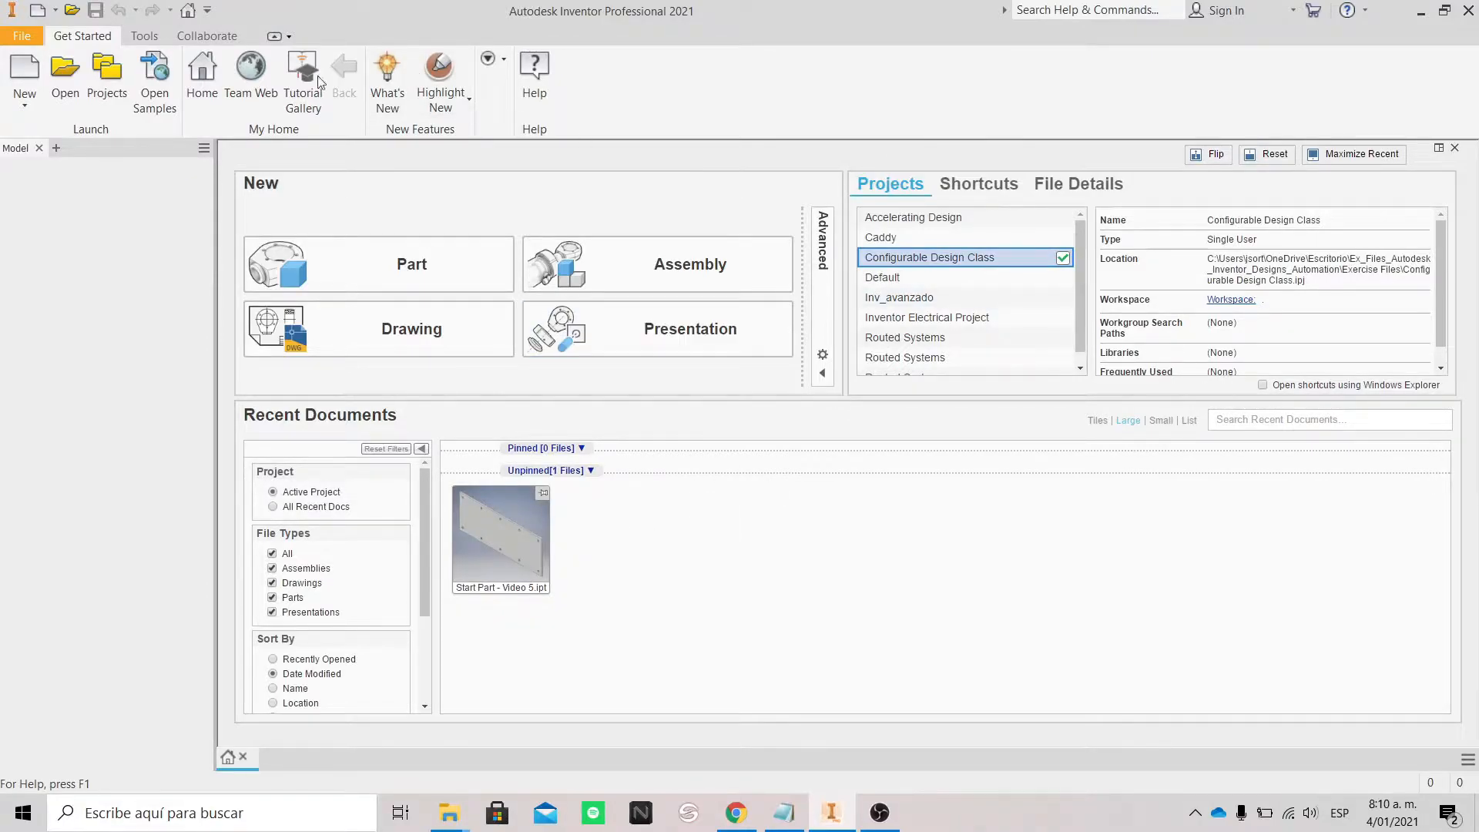
pyautogui.click(26, 108)
pyautogui.click(58, 137)
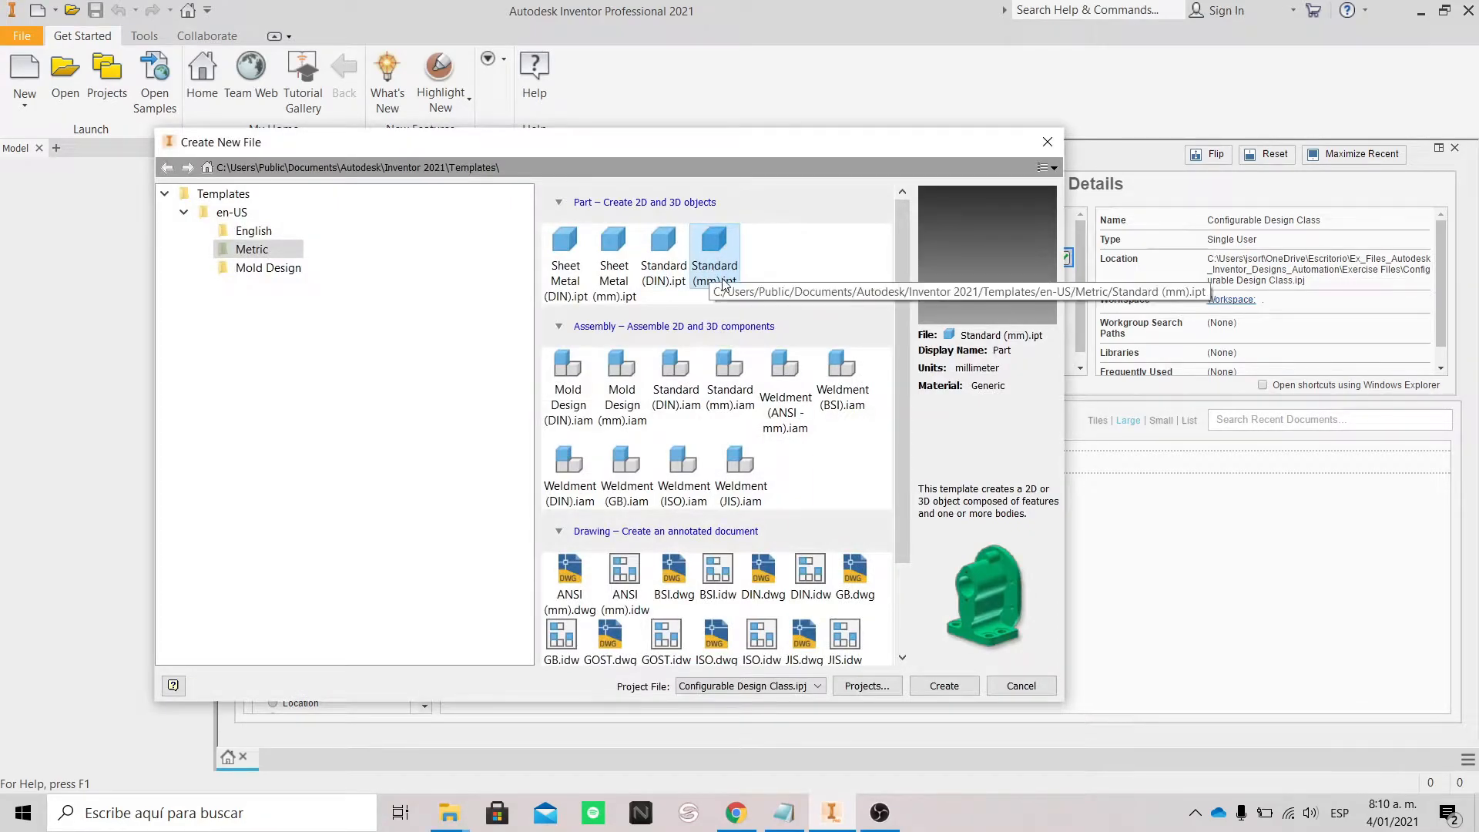
pyautogui.click(956, 684)
pyautogui.click(818, 515)
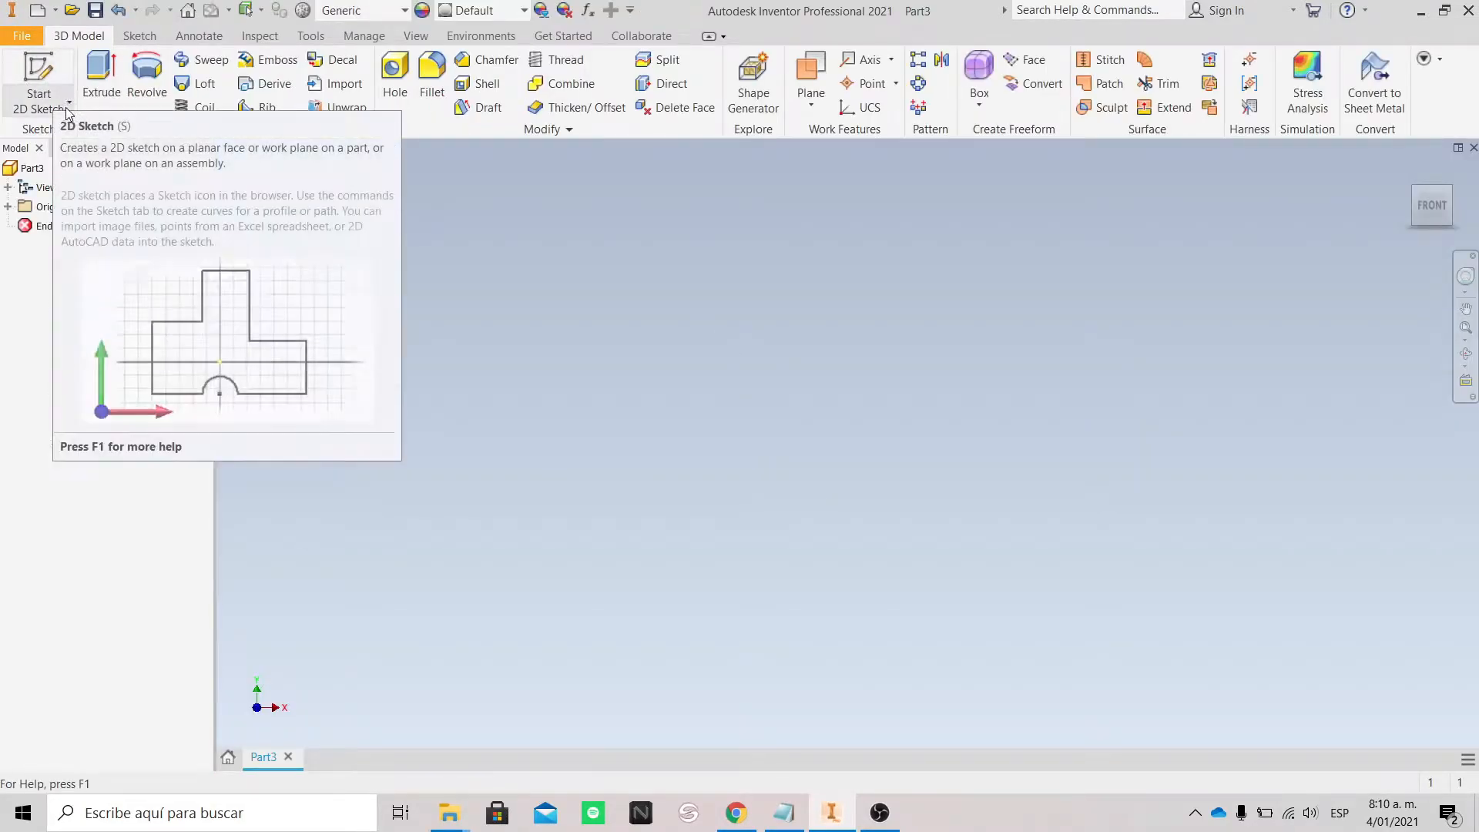
# Start a sketch on the XY plane and draw a two-point center rectangle 200 mm wide and 150 mm high, centered on the origin.
pyautogui.click(58, 72)
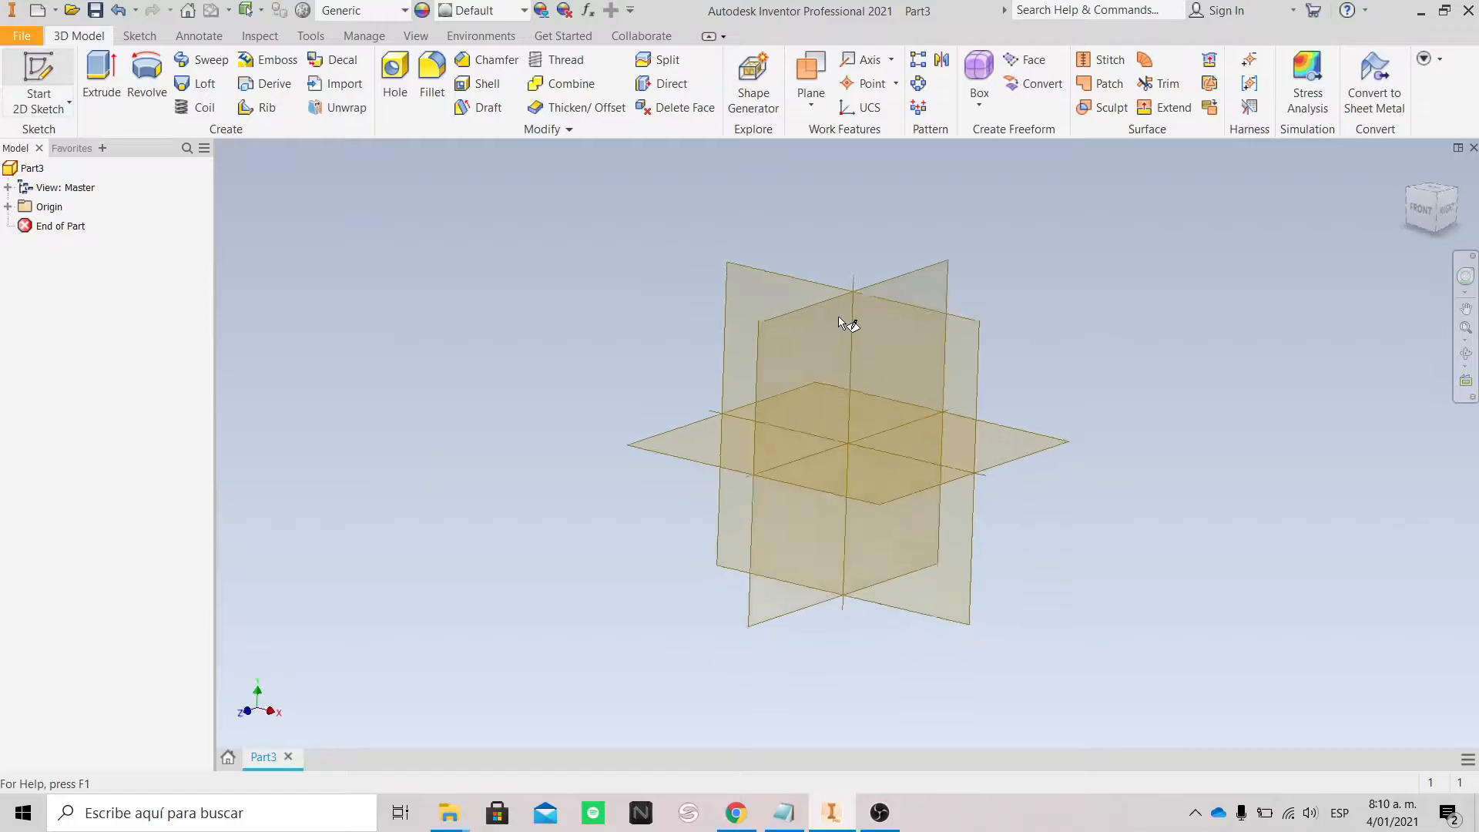
pyautogui.click(757, 265)
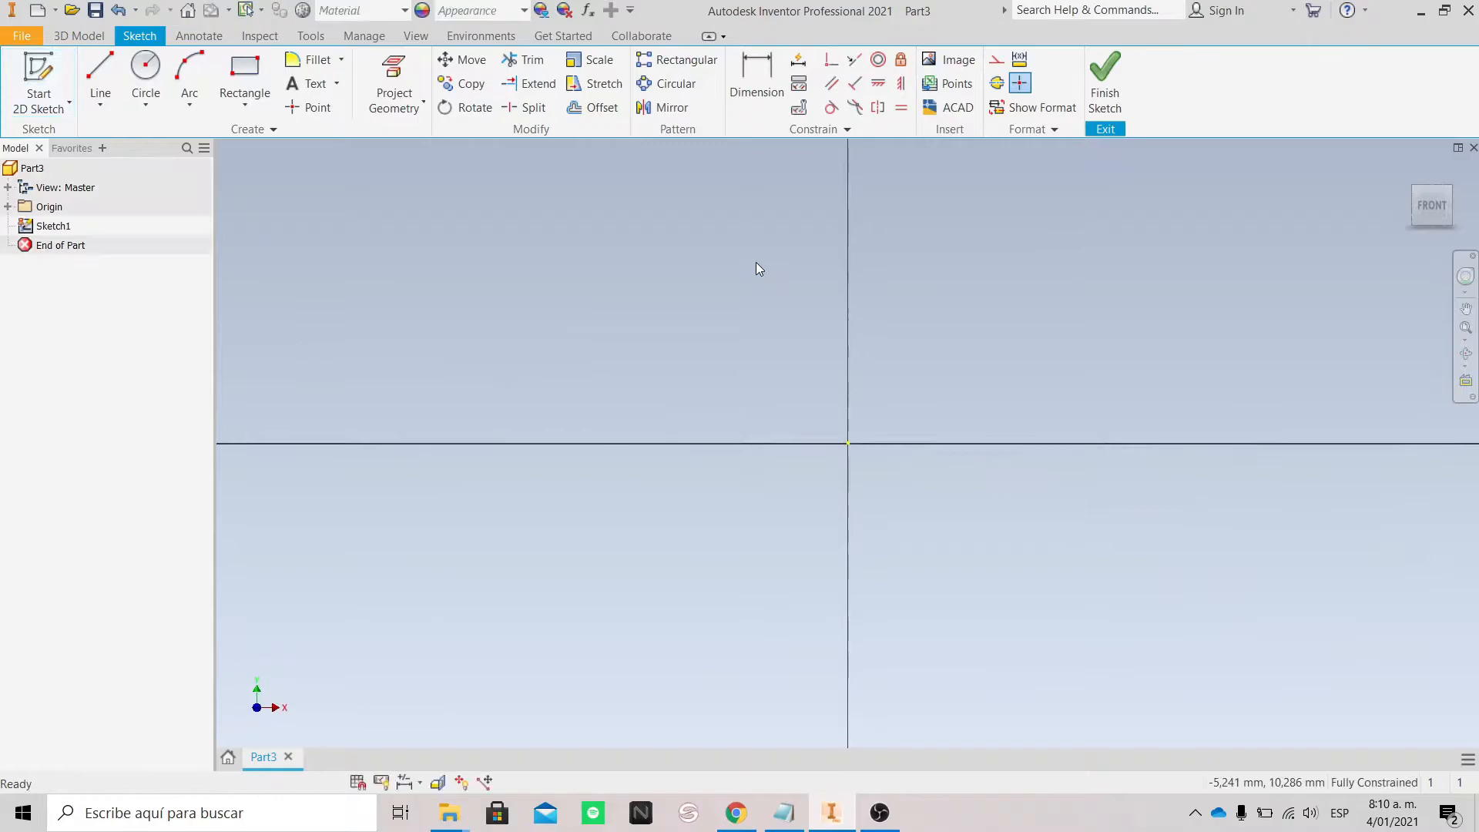
pyautogui.click(246, 114)
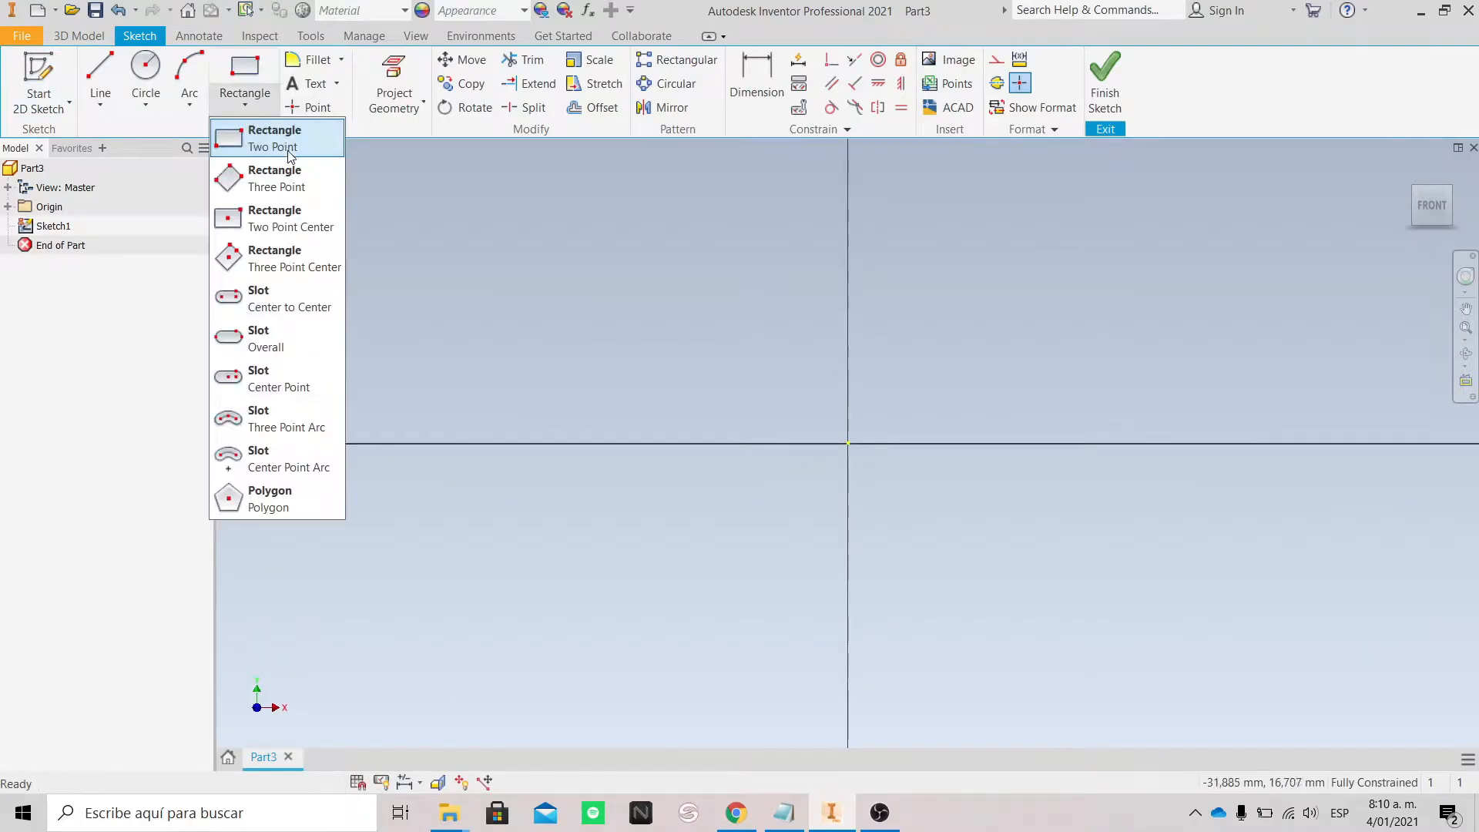
pyautogui.click(309, 223)
pyautogui.click(848, 443)
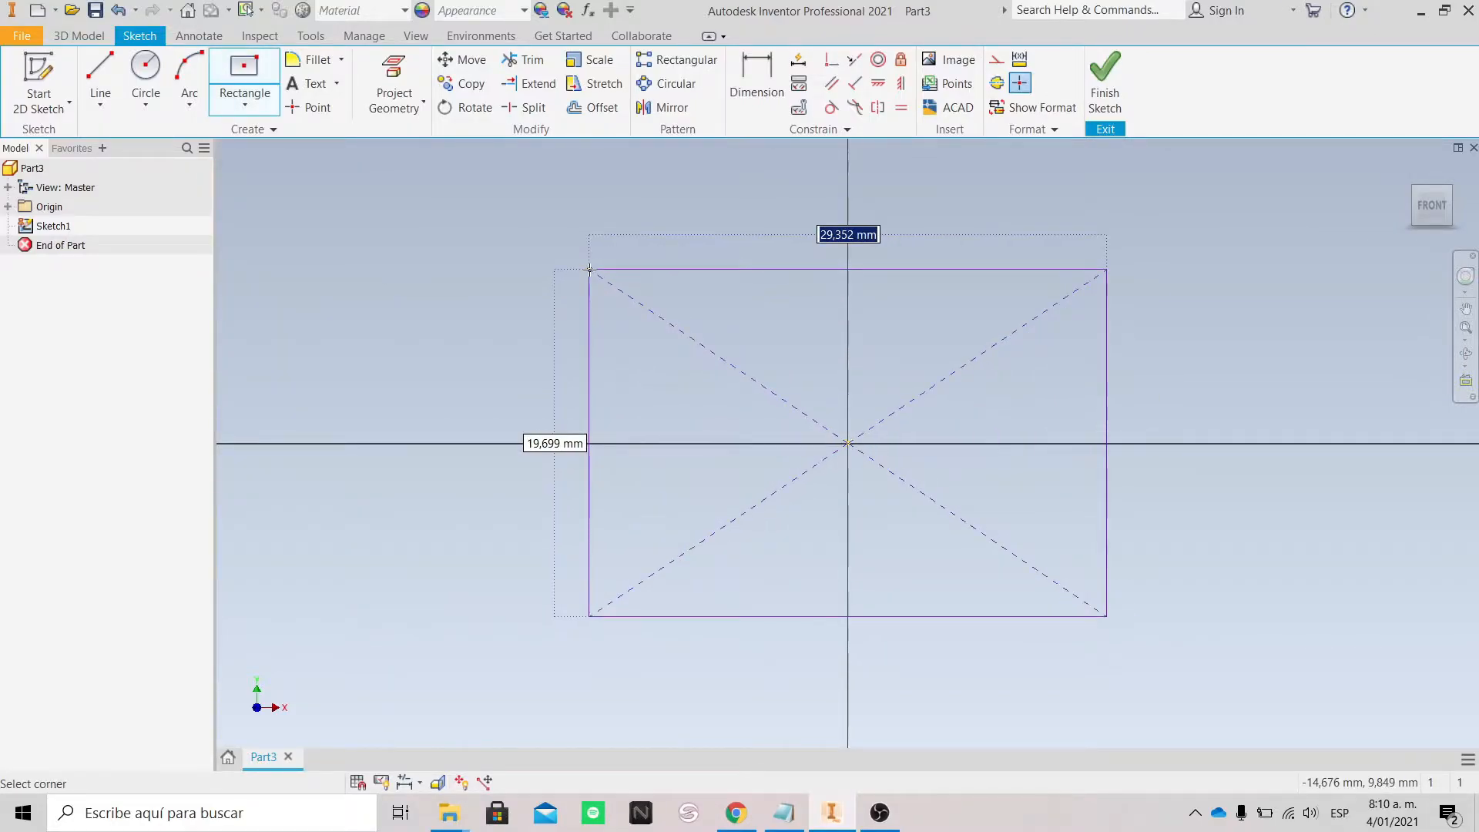
pyautogui.press('Tab')
pyautogui.press('Tab')
pyautogui.write('20')
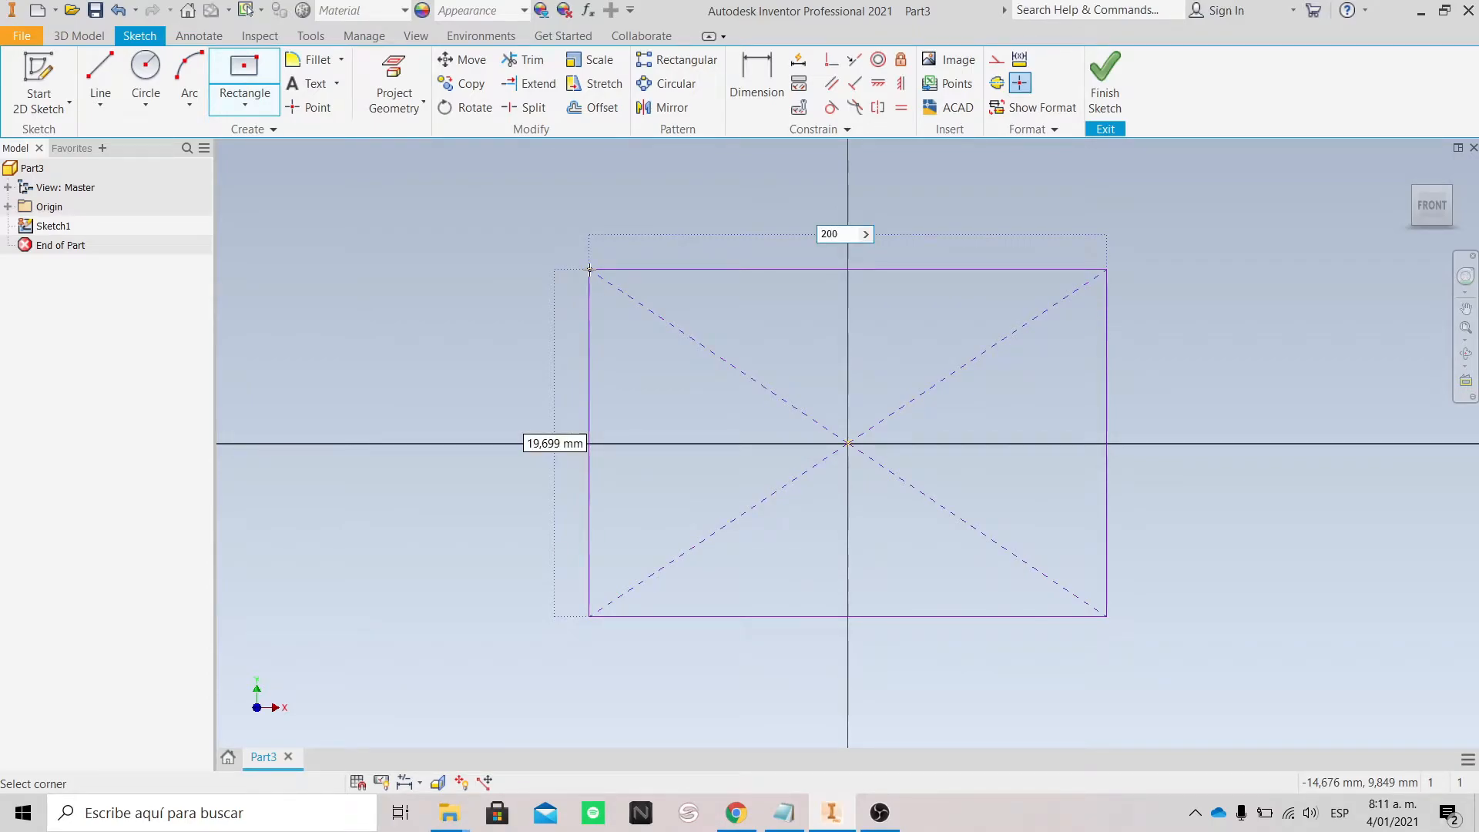
pyautogui.write('0')
pyautogui.press('Tab')
pyautogui.write('10')
pyautogui.press('Return')
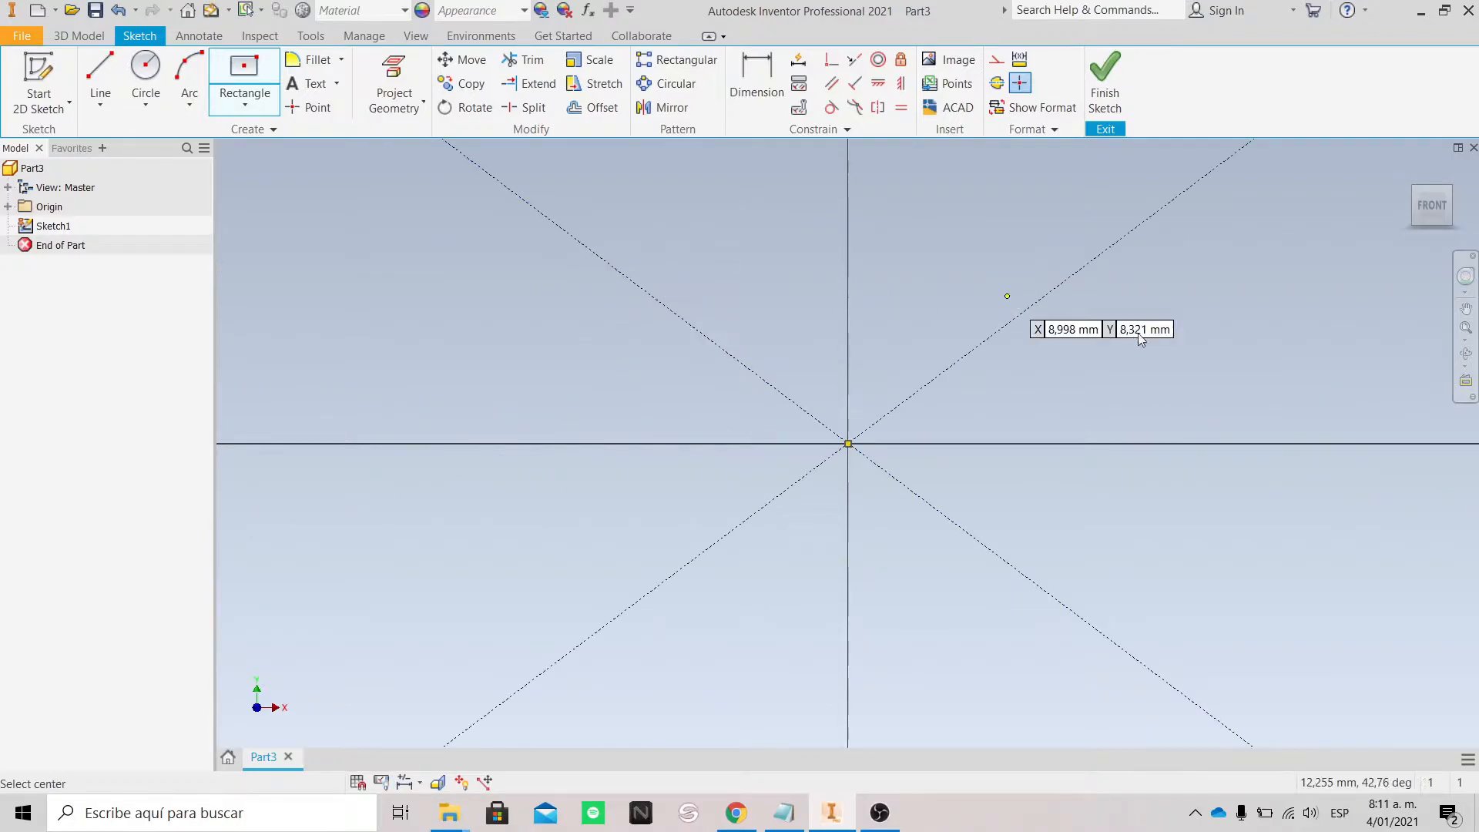
pyautogui.click(1466, 329)
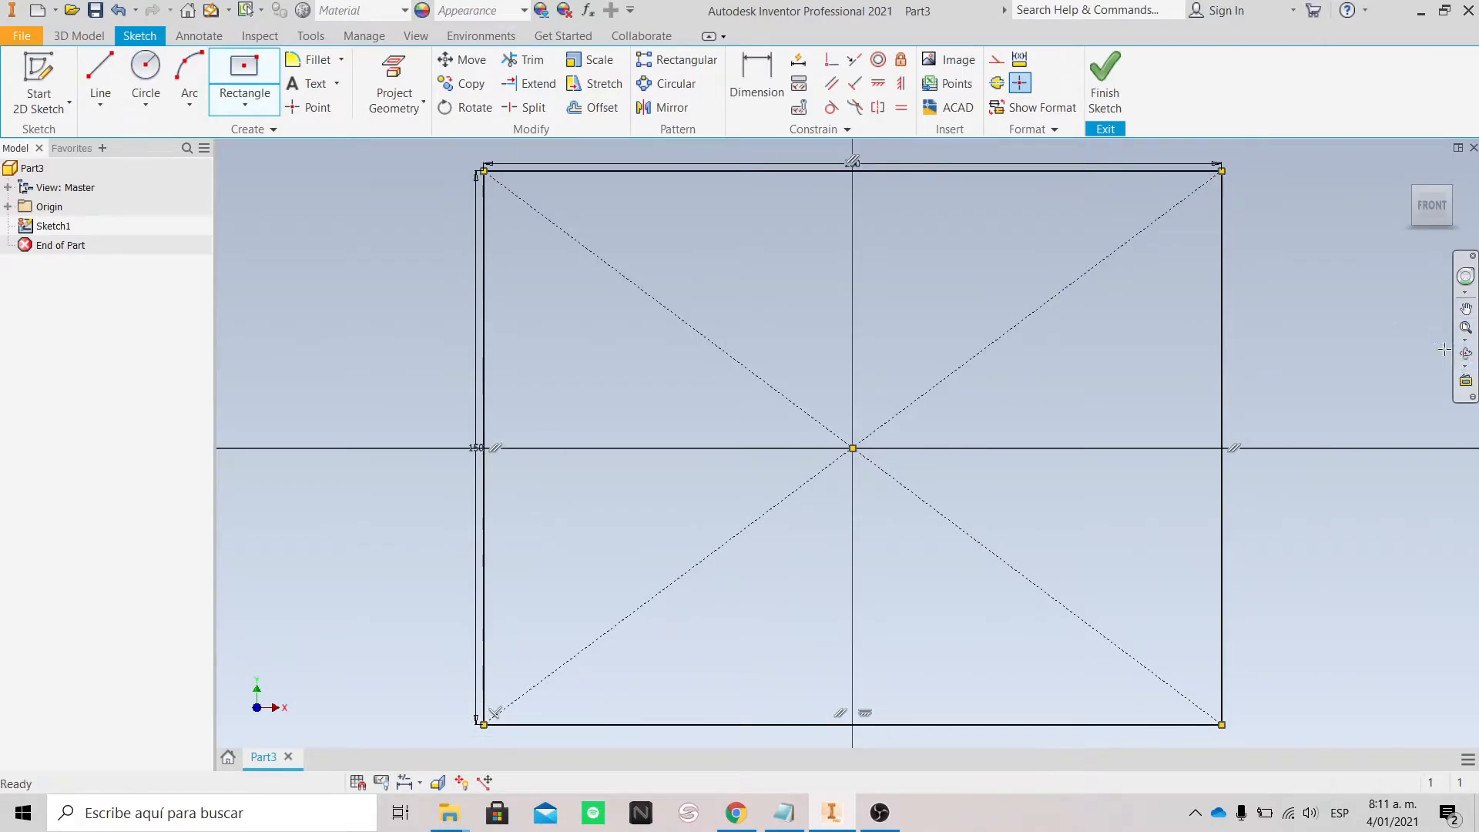
pyautogui.scroll(-3, 1334, 345)
pyautogui.scroll(4, 1333, 345)
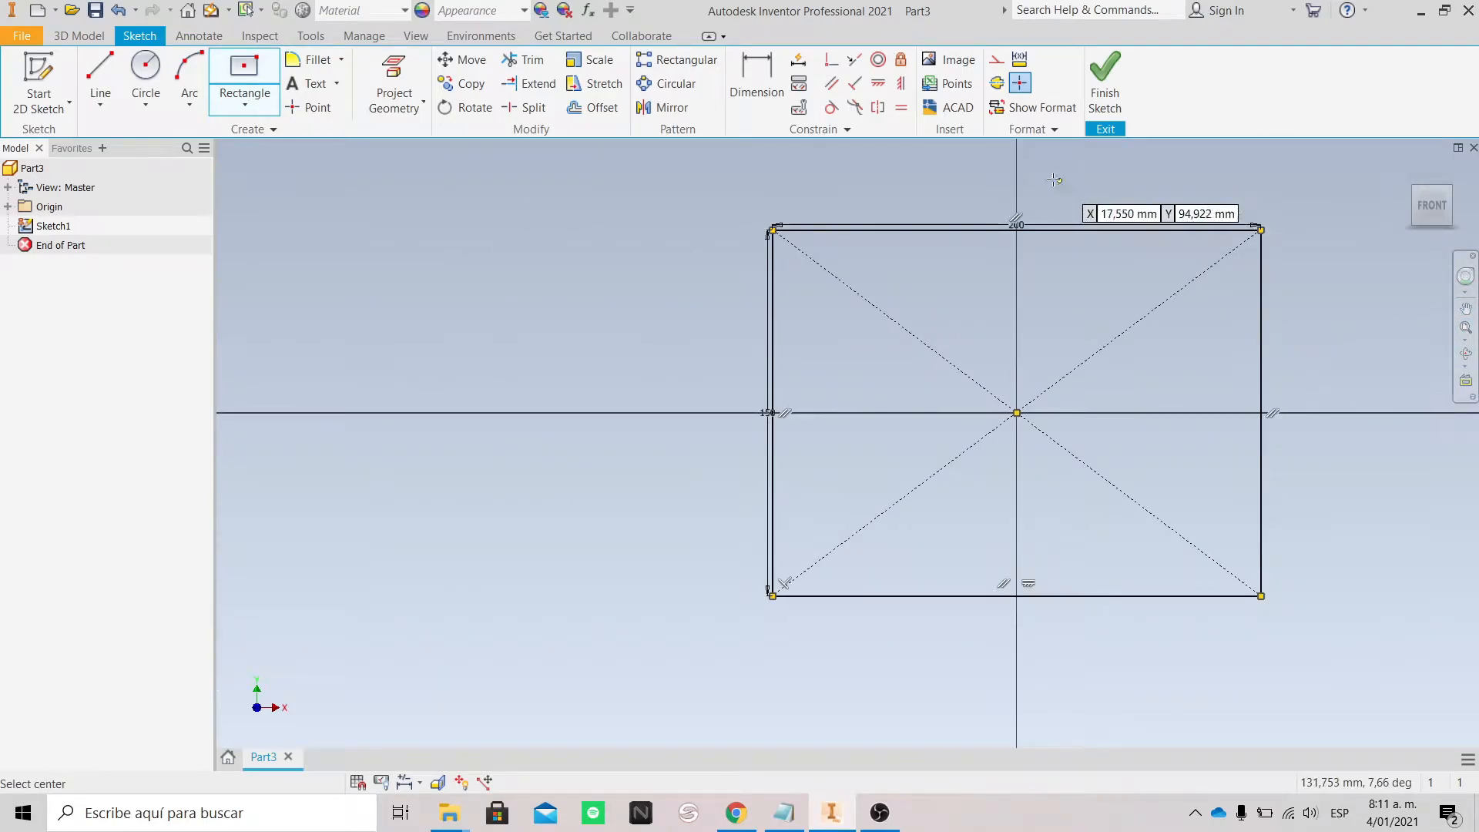
pyautogui.press('Escape')
# Name the rectangle's width dimension as a parameter by setting it to Ancho=200 mm.
pyautogui.click(1024, 229)
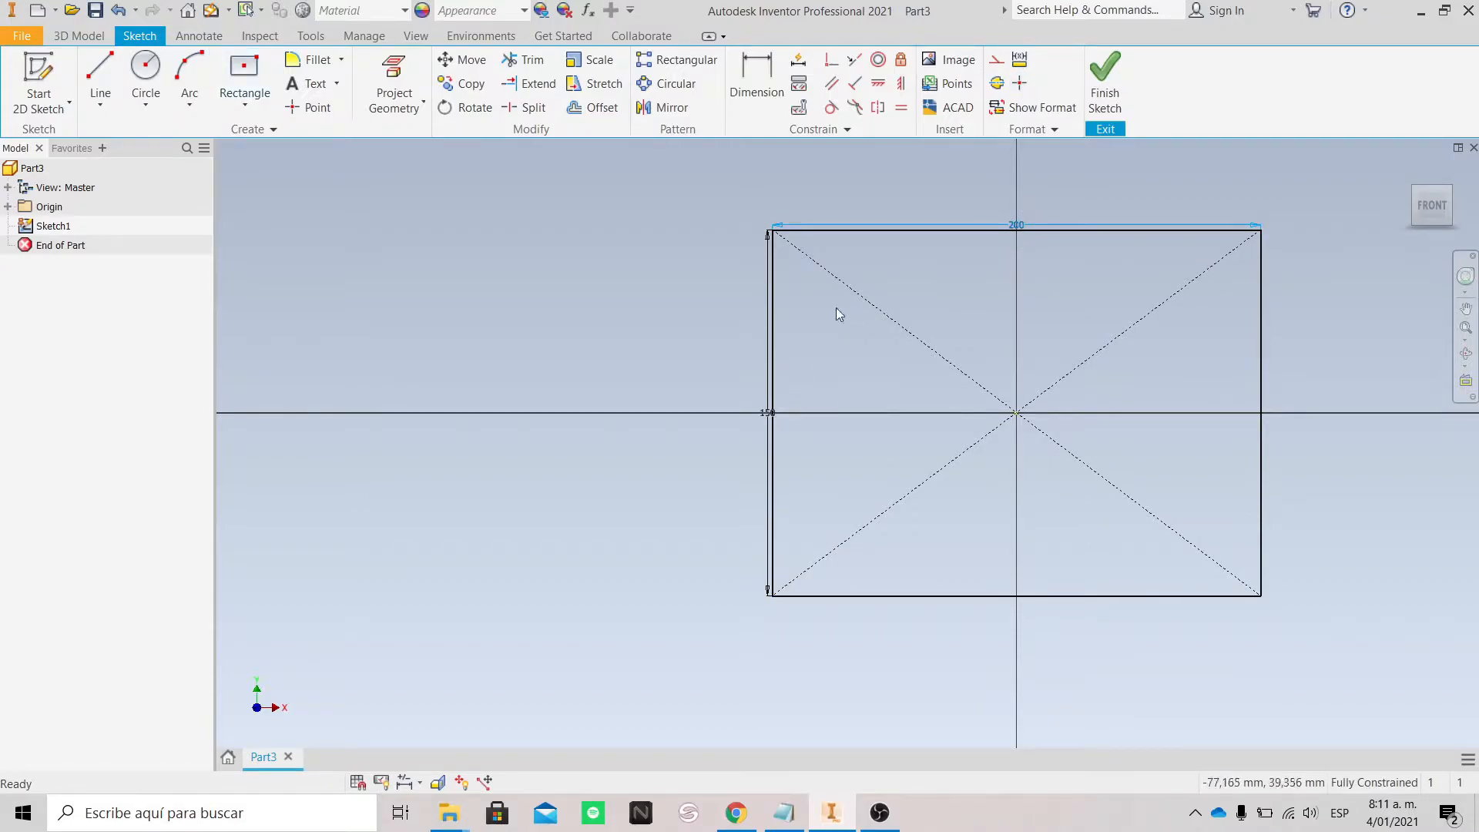
pyautogui.doubleClick(1020, 225)
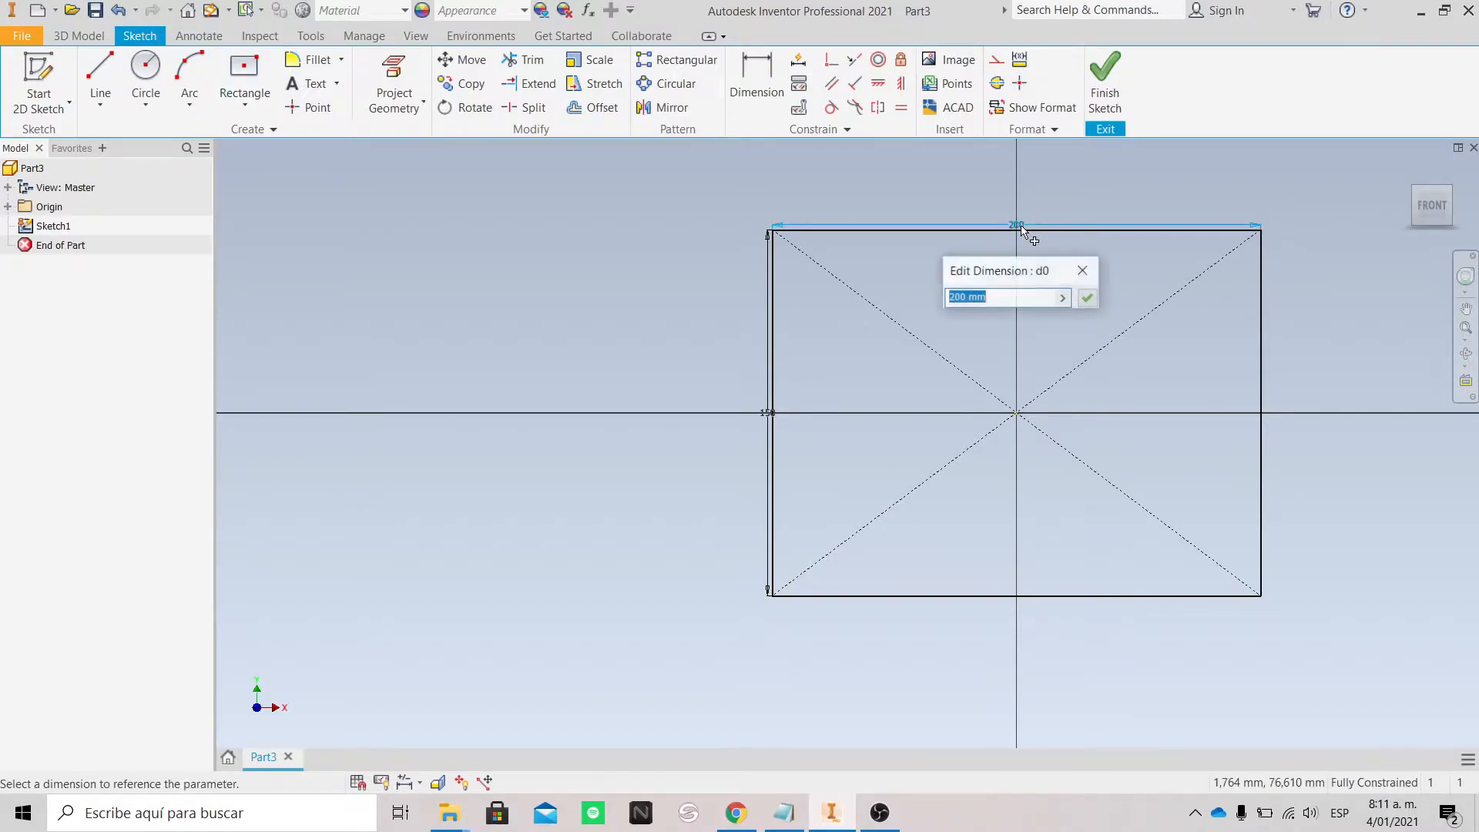
pyautogui.click(1009, 302)
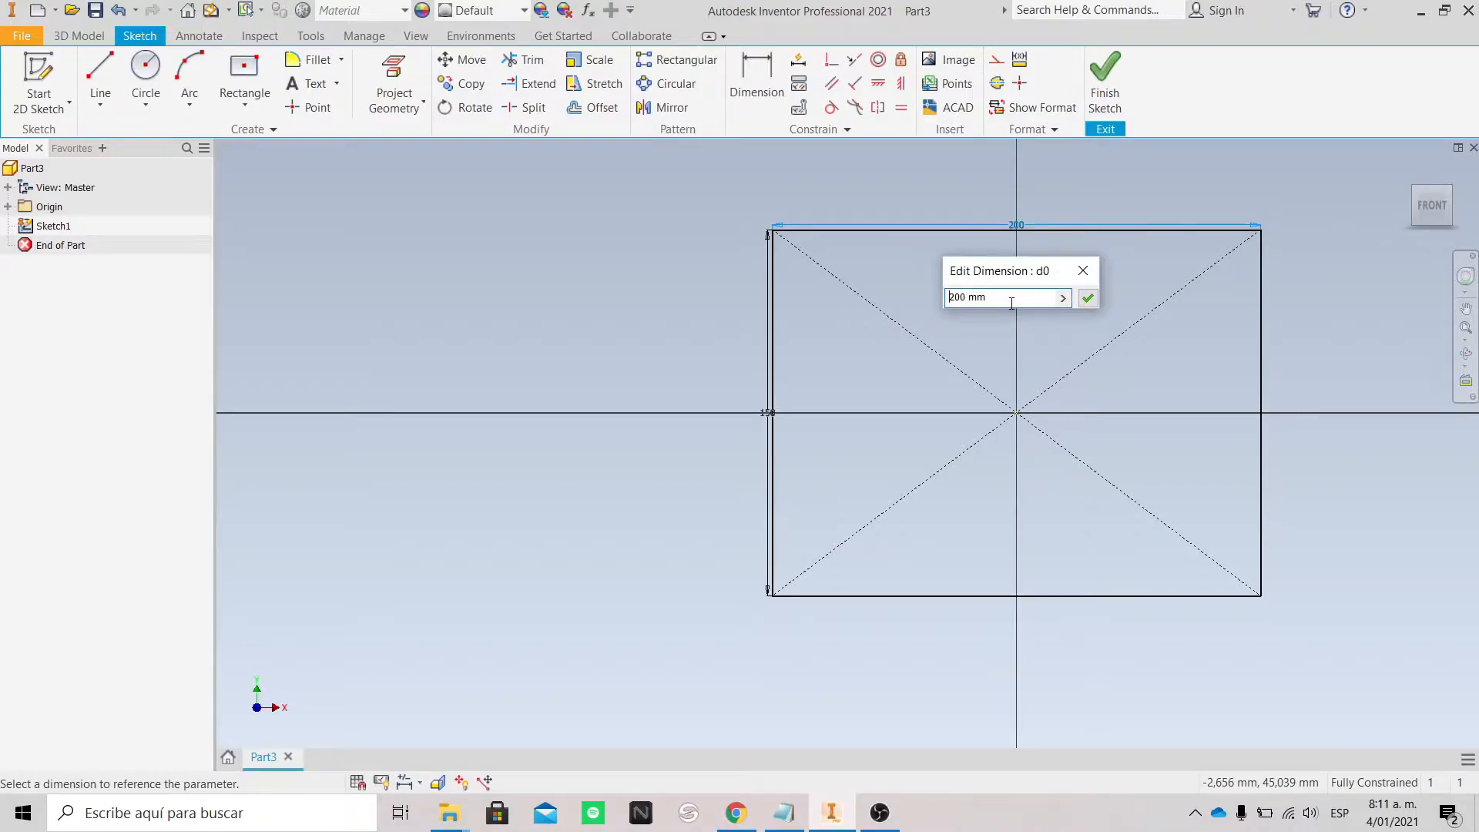
pyautogui.press('Home')
pyautogui.write('=')
pyautogui.press('Home')
pyautogui.press('capslock')
pyautogui.write('a')
pyautogui.press('capslock')
pyautogui.write('NCHI')
pyautogui.press('BackSpace')
pyautogui.press('BackSpace')
pyautogui.press('BackSpace')
pyautogui.press('BackSpace')
pyautogui.press('BackSpace')
pyautogui.write('A')
pyautogui.press('capslock')
pyautogui.write('ncho')
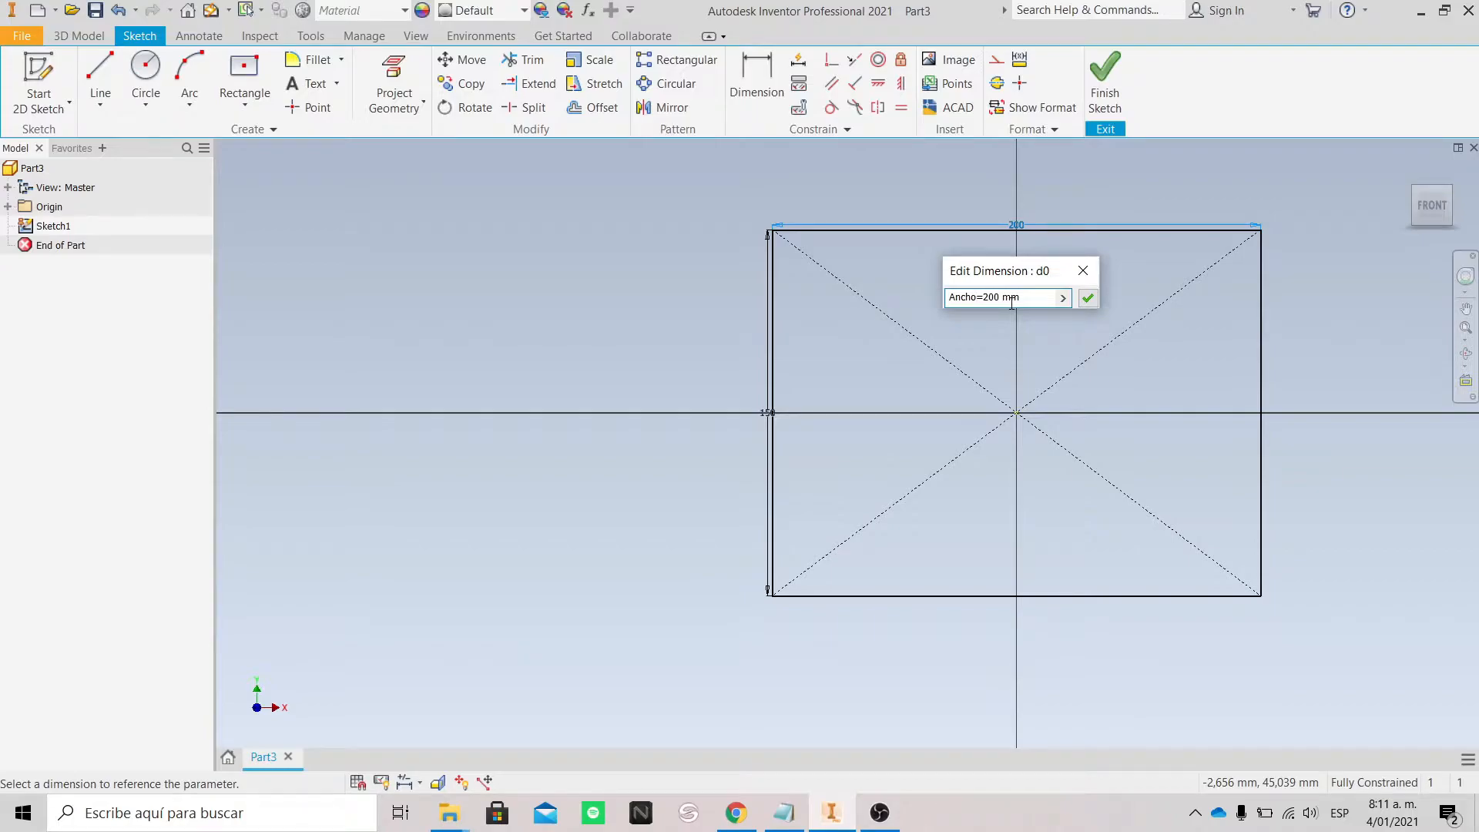
pyautogui.click(1087, 298)
# Name the rectangle's height dimension as a parameter by setting it to Alto=150 mm.
pyautogui.click(768, 416)
pyautogui.click(764, 410)
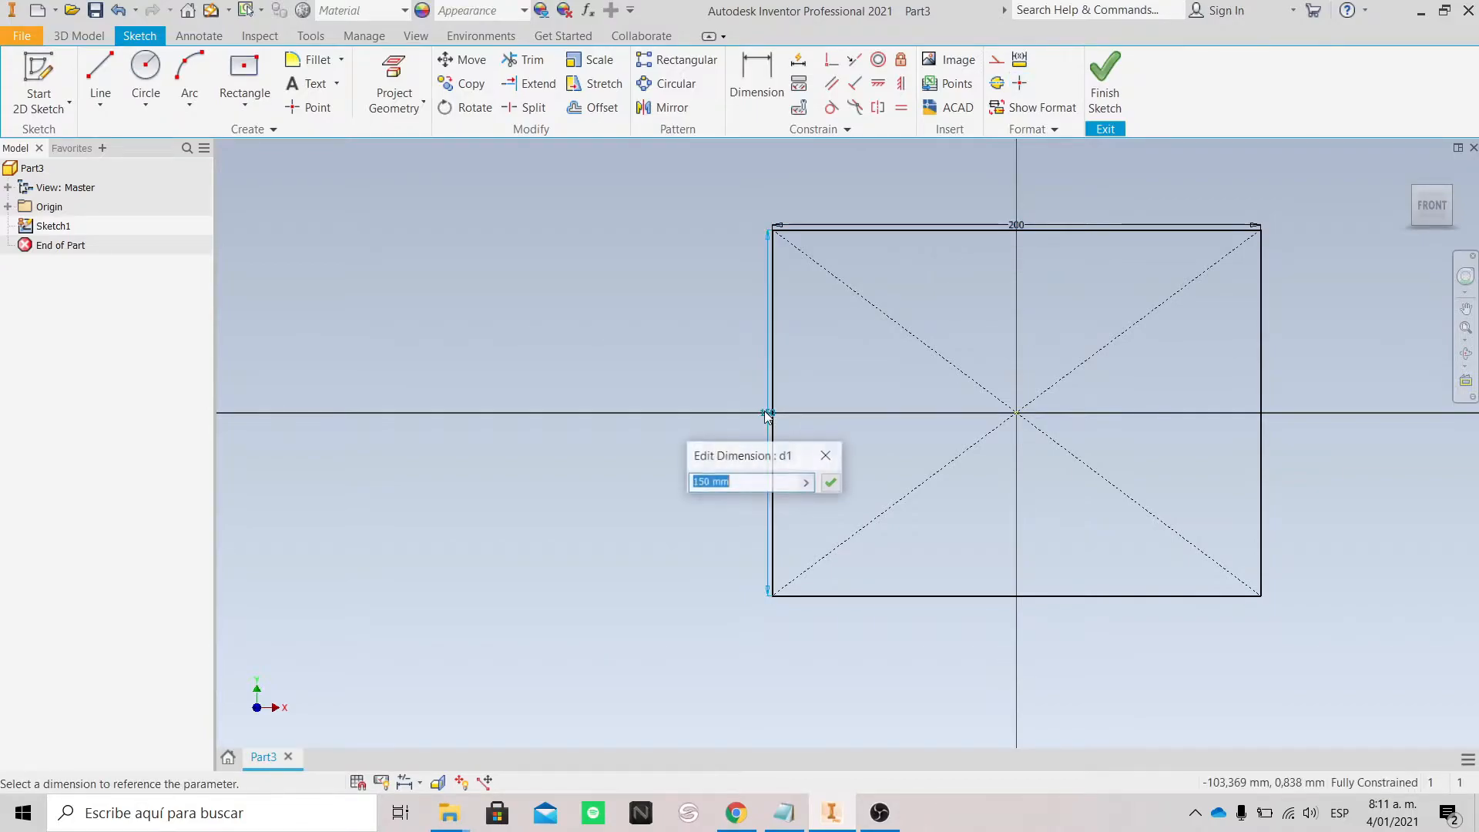
pyautogui.click(744, 481)
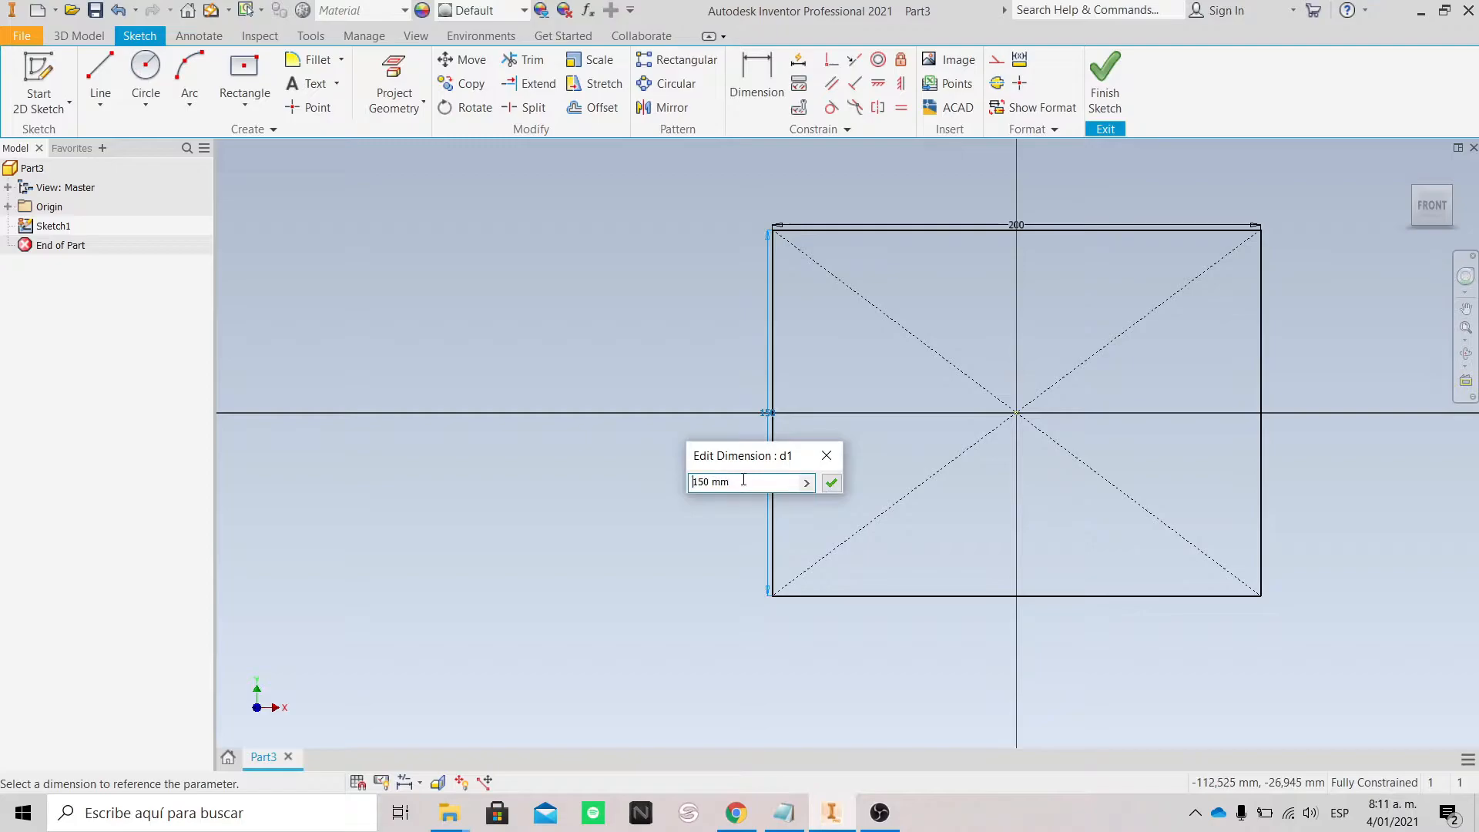
pyautogui.press('capslock')
pyautogui.write('A')
pyautogui.press('capslock')
pyautogui.write('l')
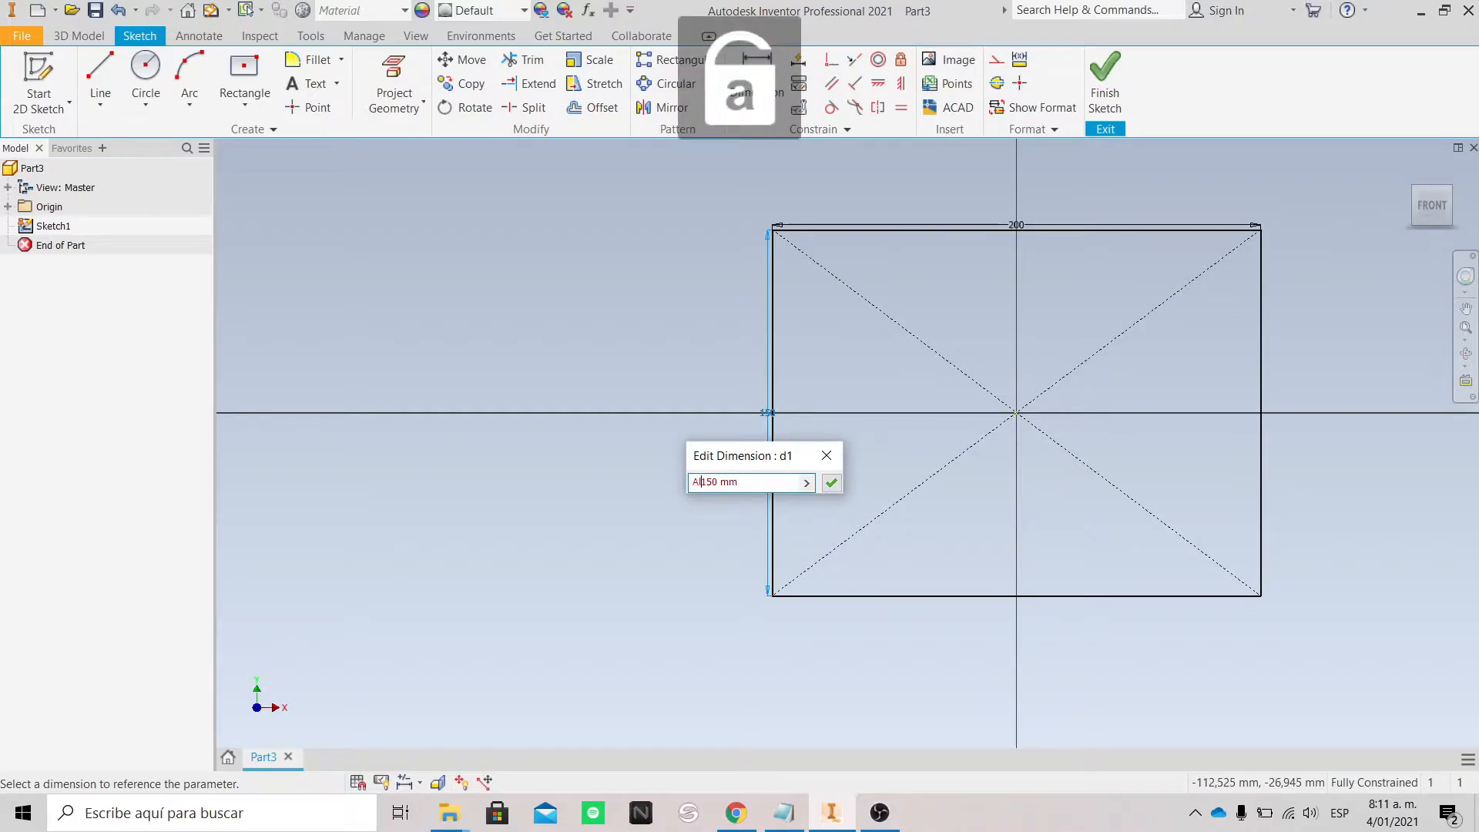
pyautogui.write('to')
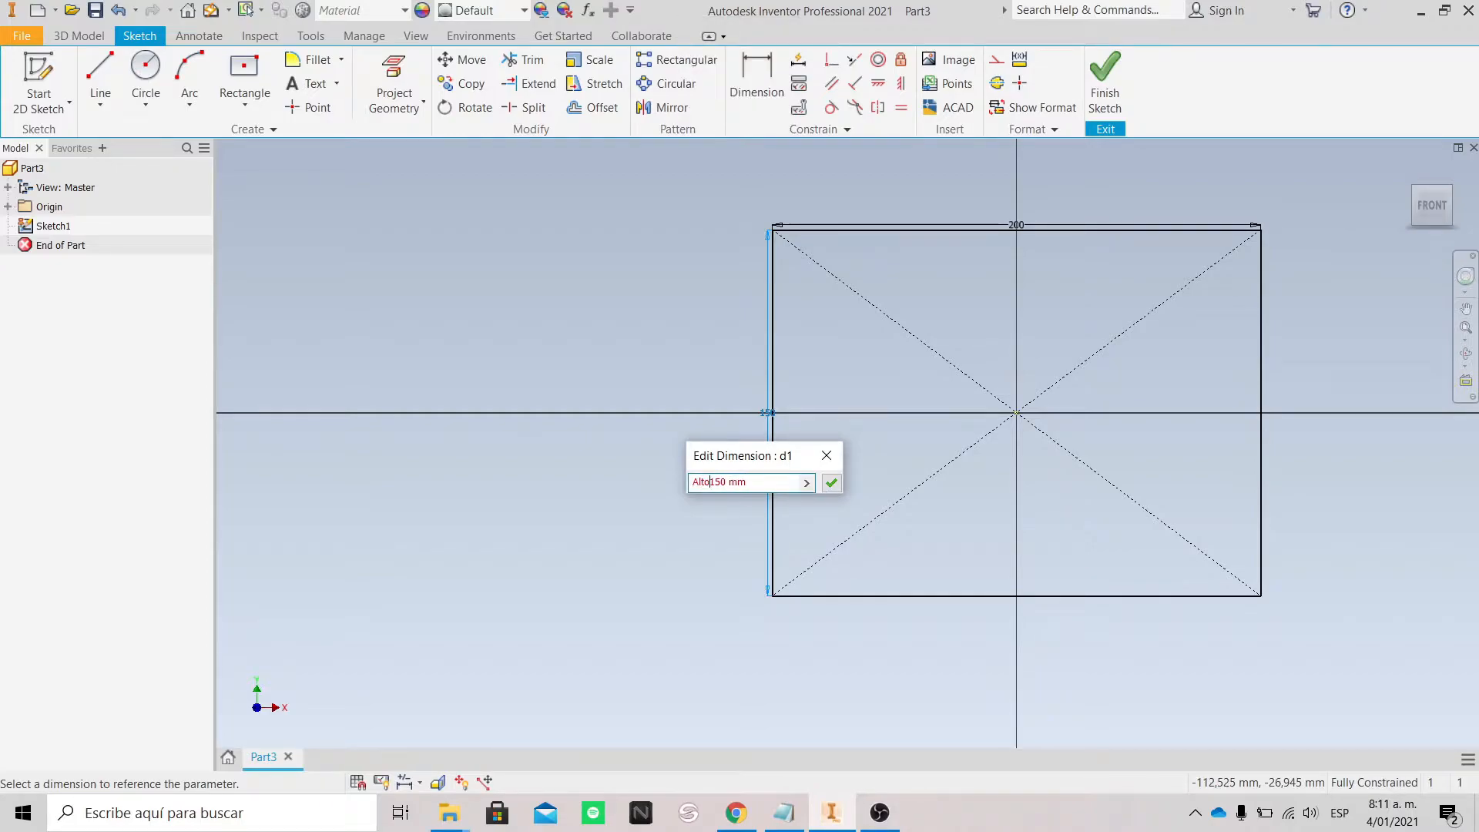
pyautogui.write('=')
pyautogui.press('BackSpace')
pyautogui.moveTo(748, 484); pyautogui.dragTo(691, 483)
pyautogui.click(713, 481)
pyautogui.write('=')
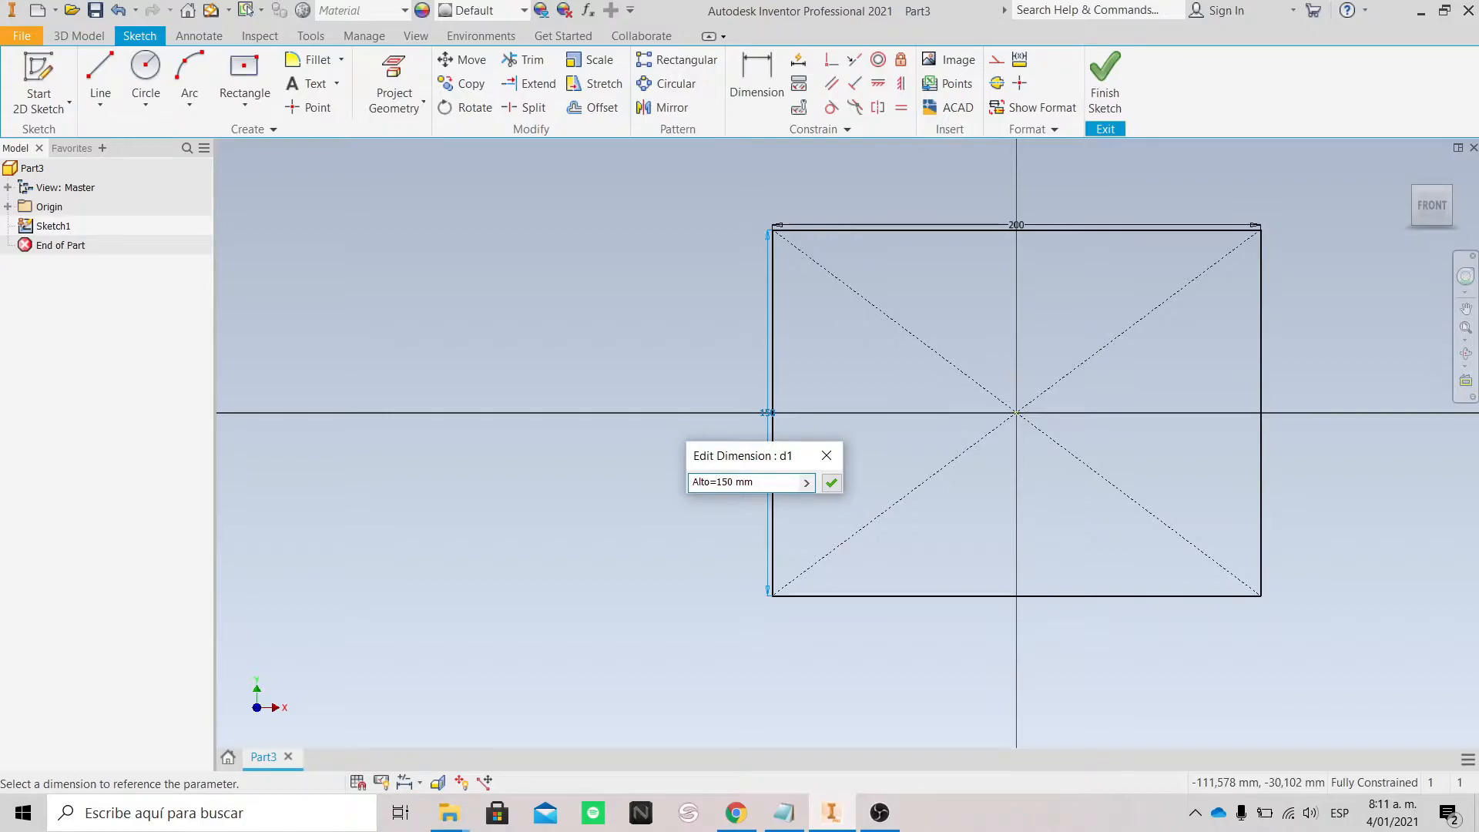
pyautogui.click(835, 487)
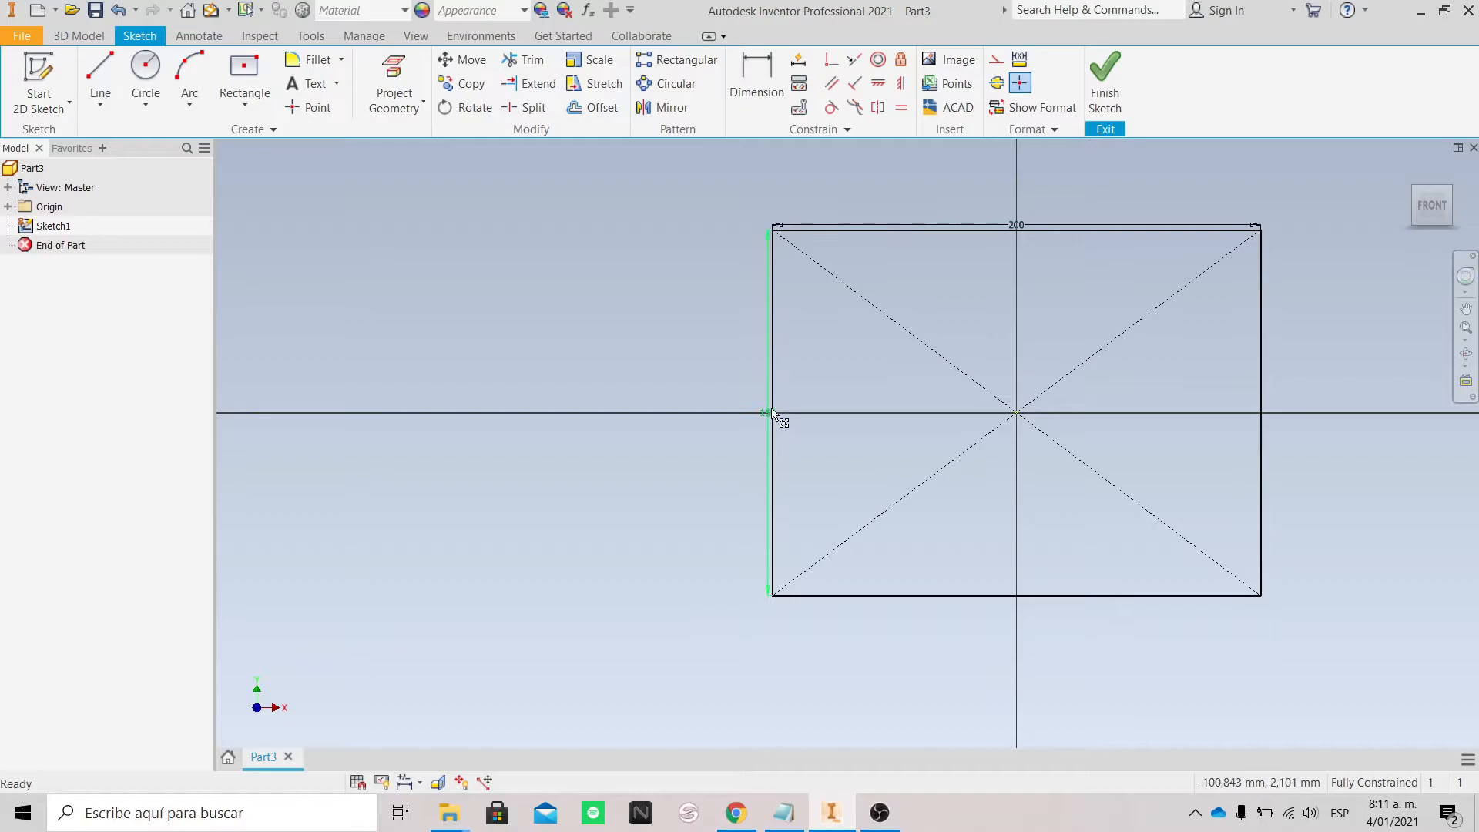
# Move the height and width dimensions farther away from the rectangle's edges.
pyautogui.moveTo(779, 417); pyautogui.dragTo(728, 418)
pyautogui.moveTo(1018, 225); pyautogui.dragTo(1018, 193)
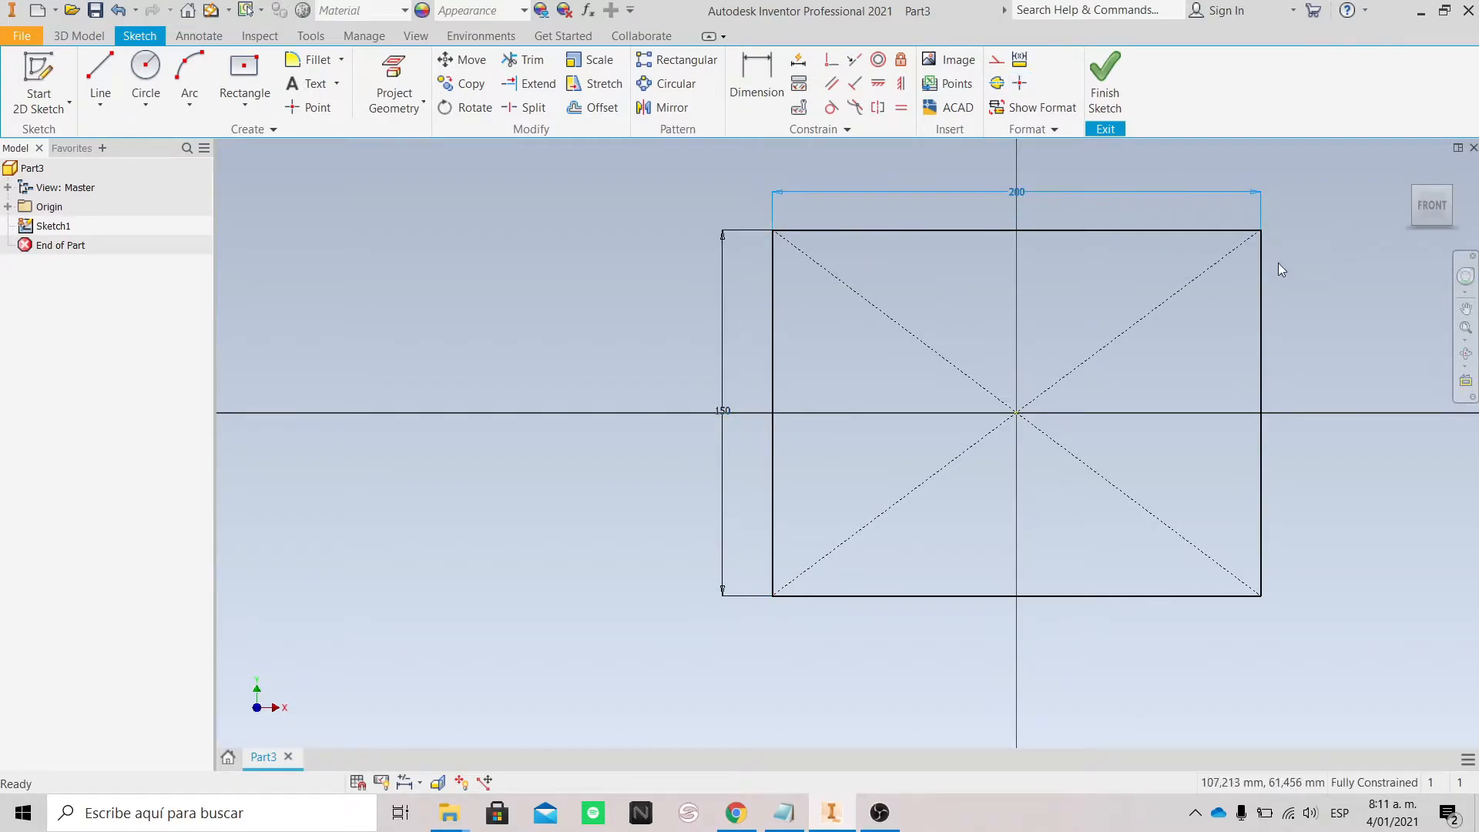
pyautogui.scroll(3, 1278, 262)
pyautogui.scroll(-5, 1278, 262)
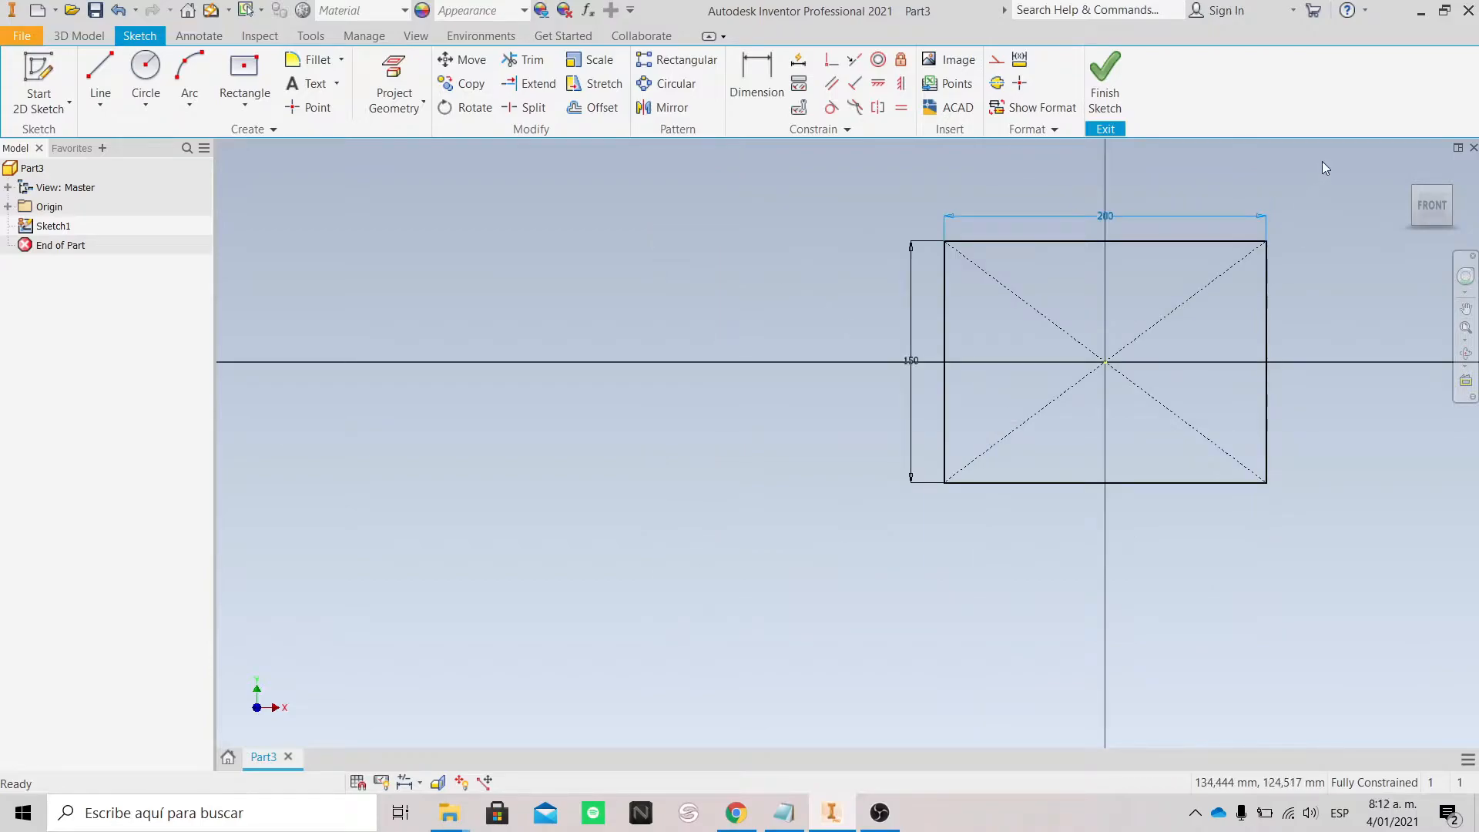
# Set the sketch's dimension display to Expression.
pyautogui.click(419, 786)
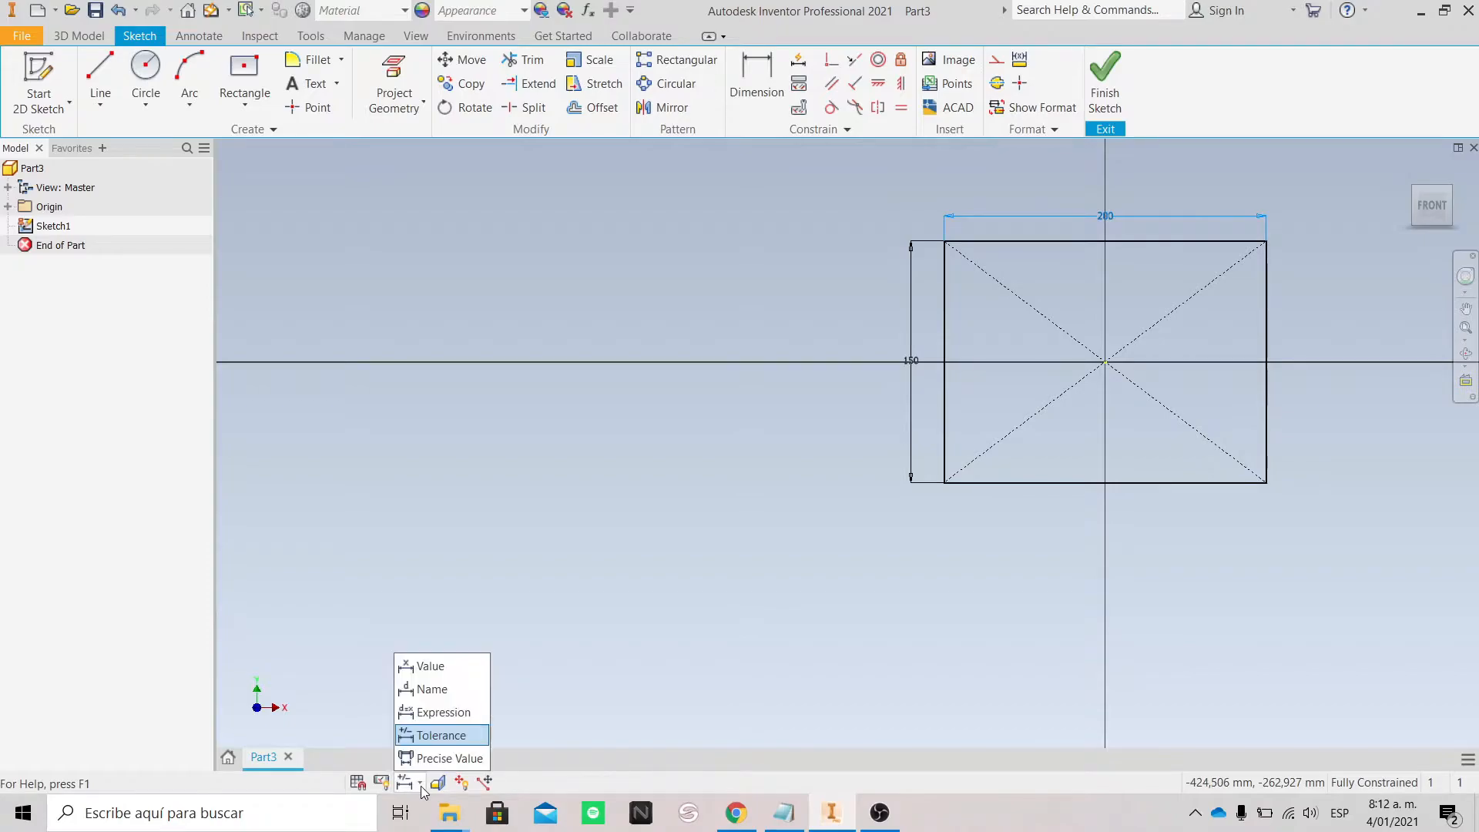
pyautogui.click(432, 713)
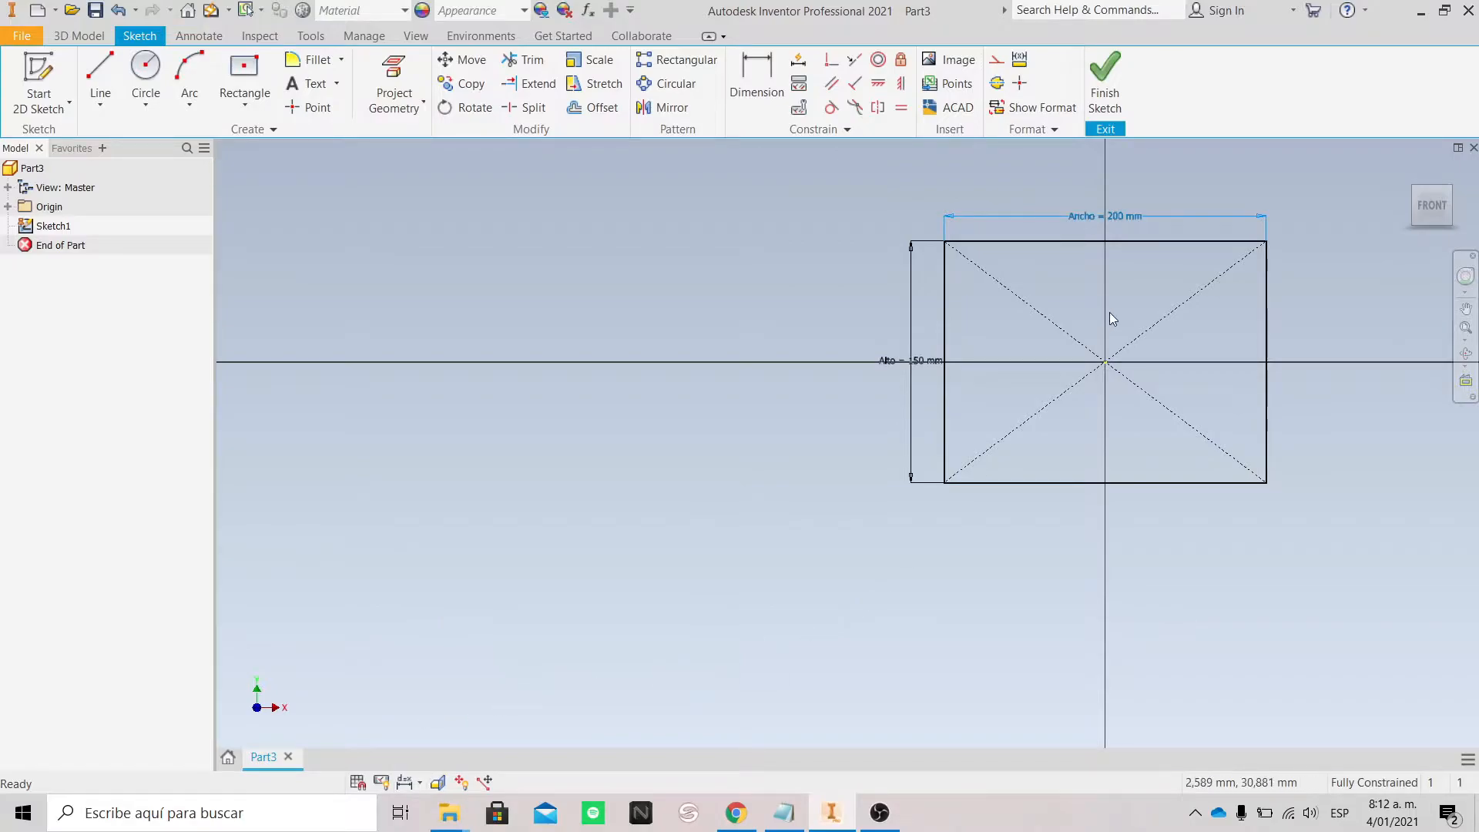
pyautogui.scroll(2, 1328, 306)
pyautogui.scroll(-1, 1329, 312)
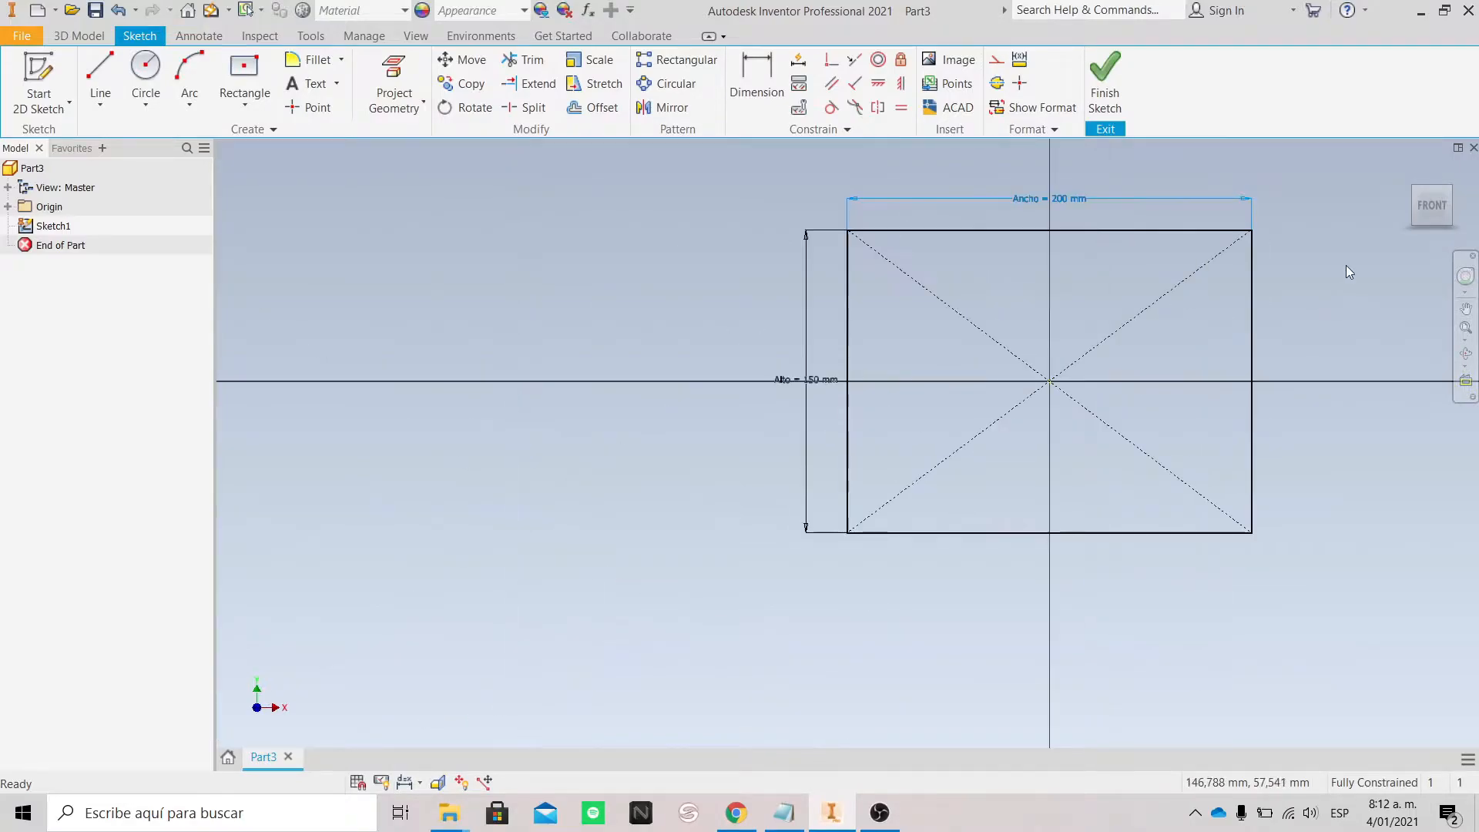
pyautogui.scroll(-3, 1334, 188)
pyautogui.scroll(4, 1334, 190)
pyautogui.hscroll(-1, 1334, 182)
pyautogui.hscroll(5, 1334, 183)
pyautogui.hscroll(-1, 1334, 183)
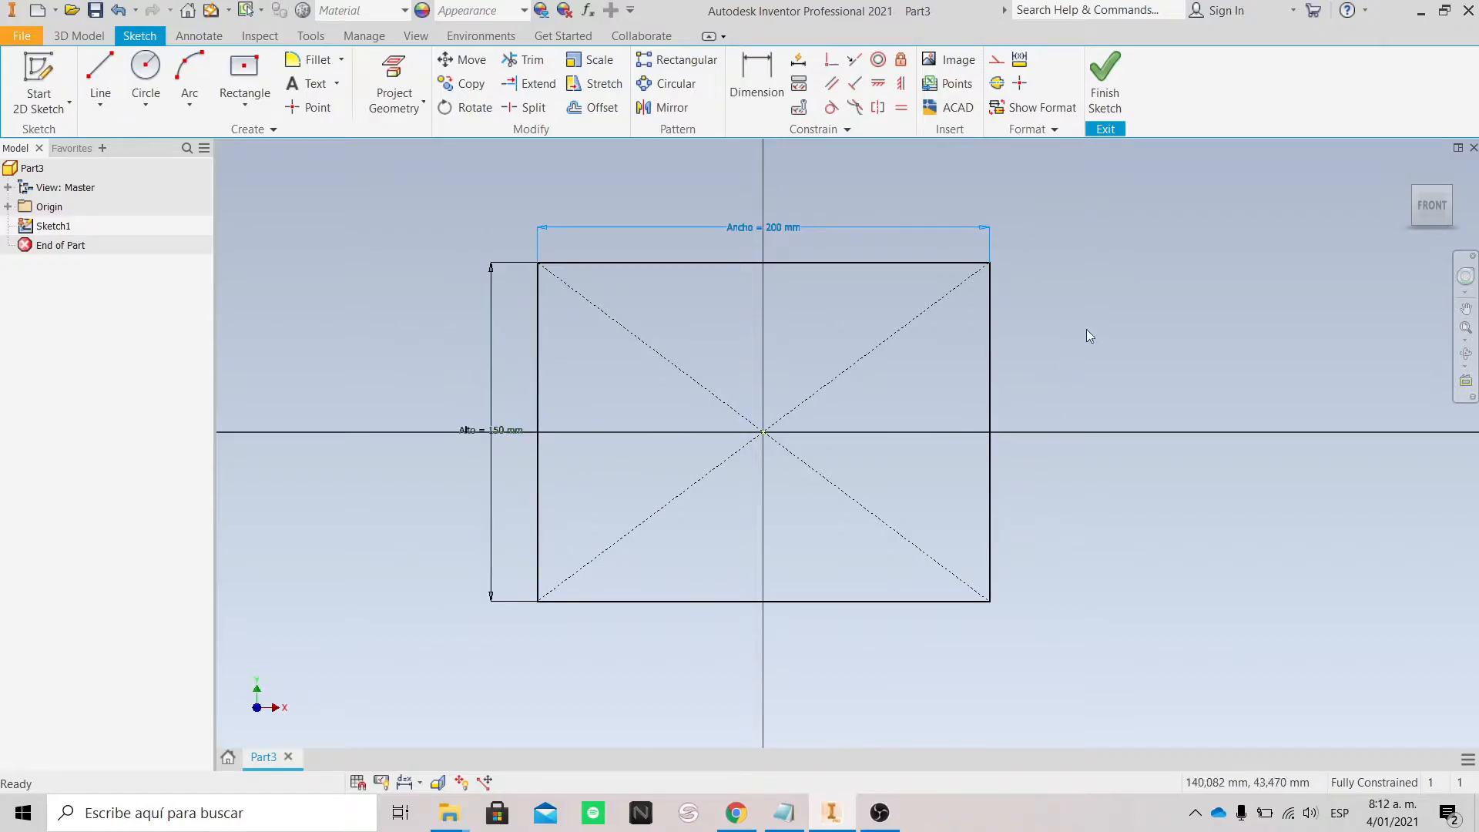
# Finish the sketch and extrude the rectangle with the distance defined as the parameter Espesor=4.
pyautogui.click(1104, 107)
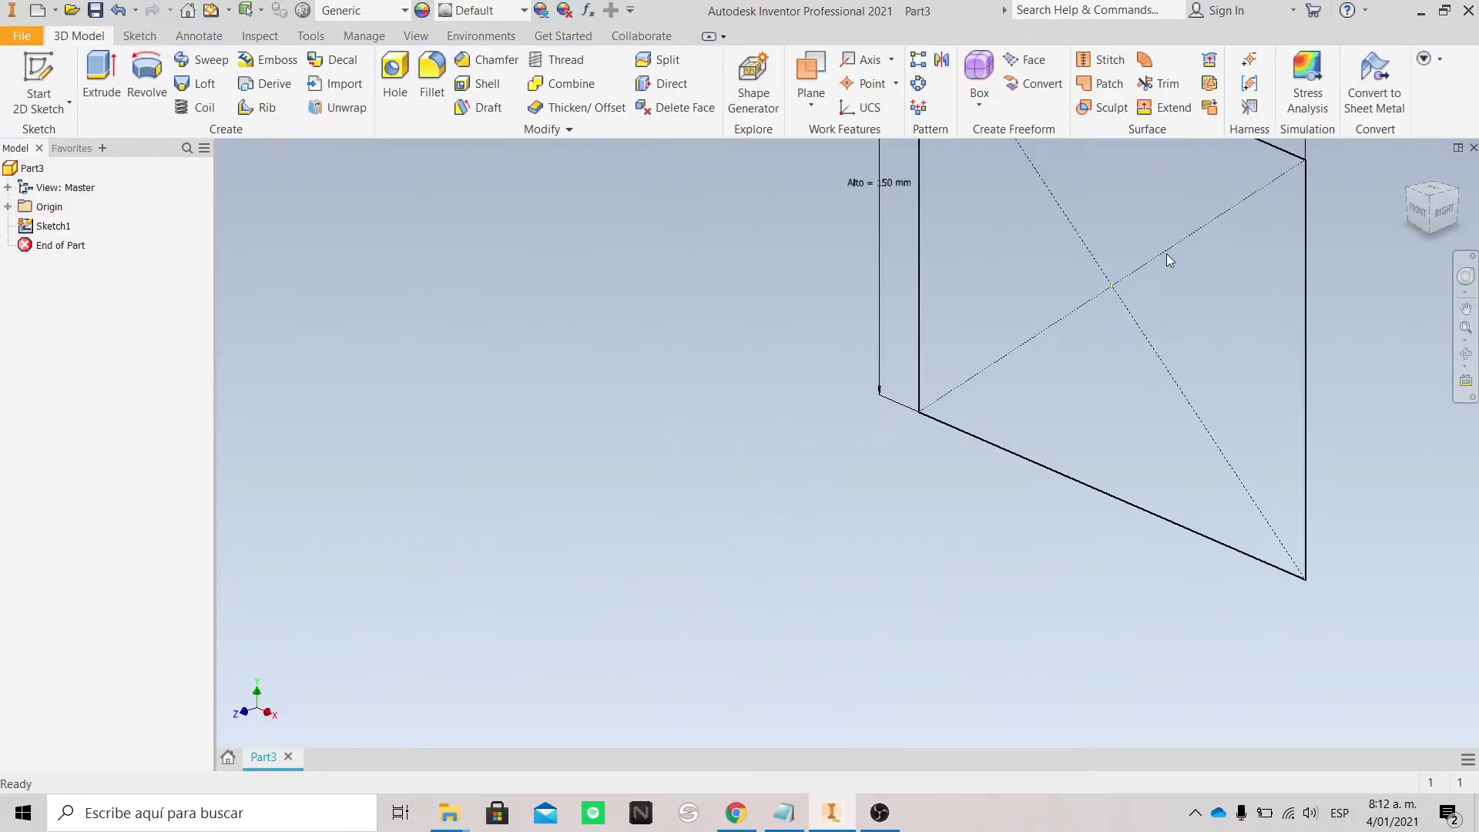
pyautogui.scroll(-5, 1237, 183)
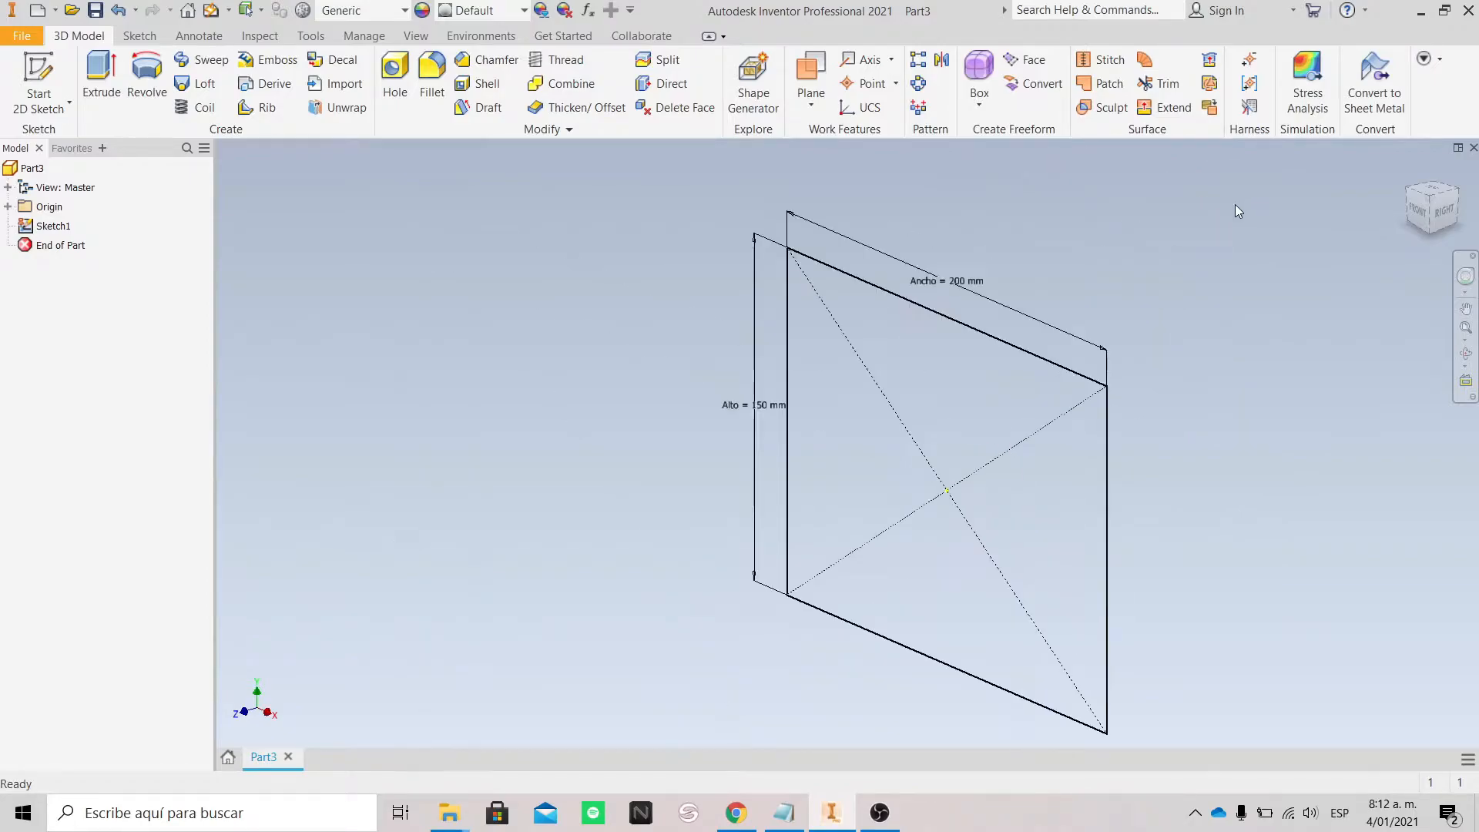
pyautogui.click(108, 77)
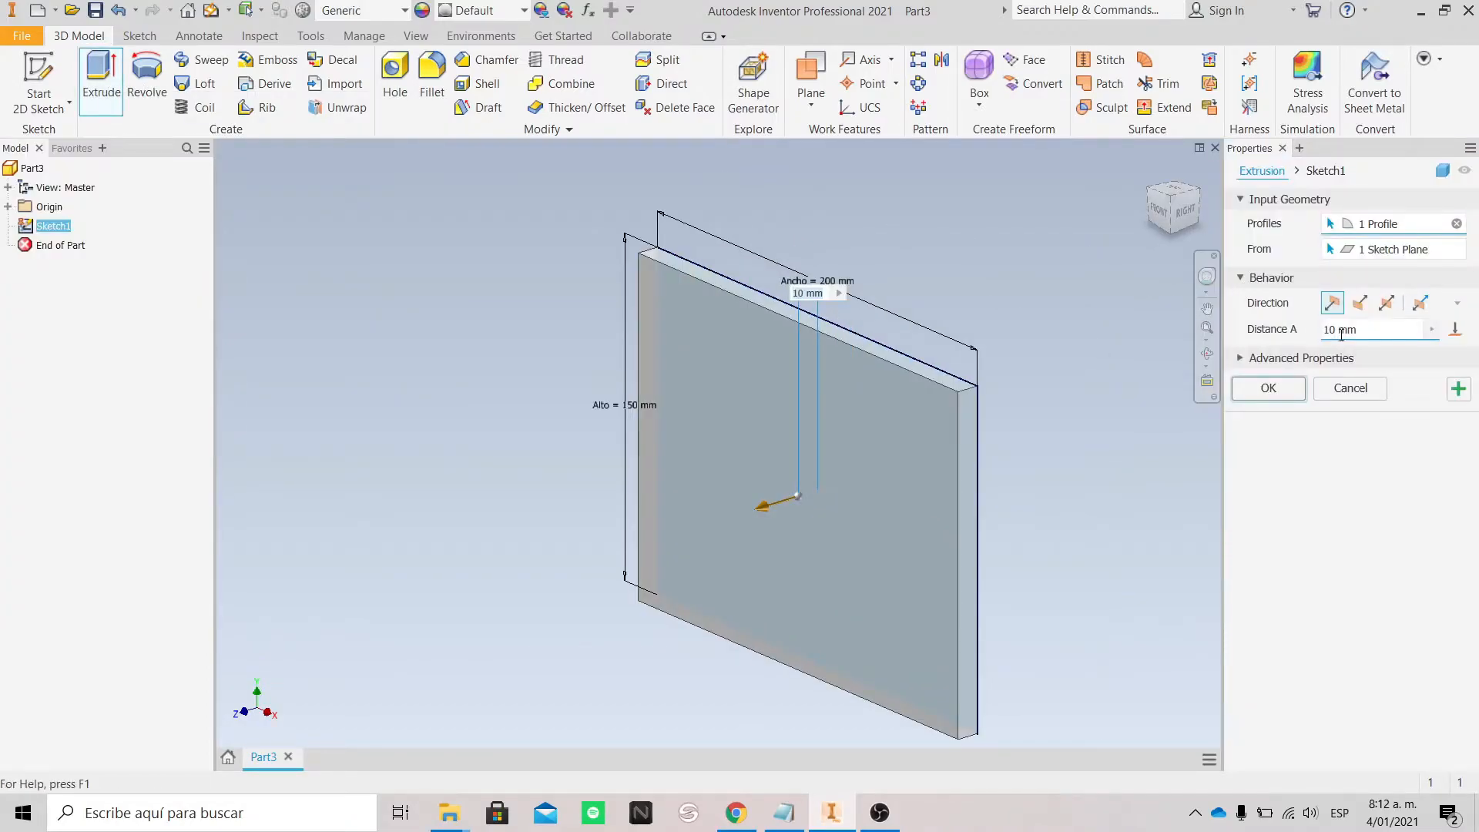
pyautogui.click(1367, 329)
pyautogui.press('BackSpace')
pyautogui.press('BackSpace')
pyautogui.press('BackSpace')
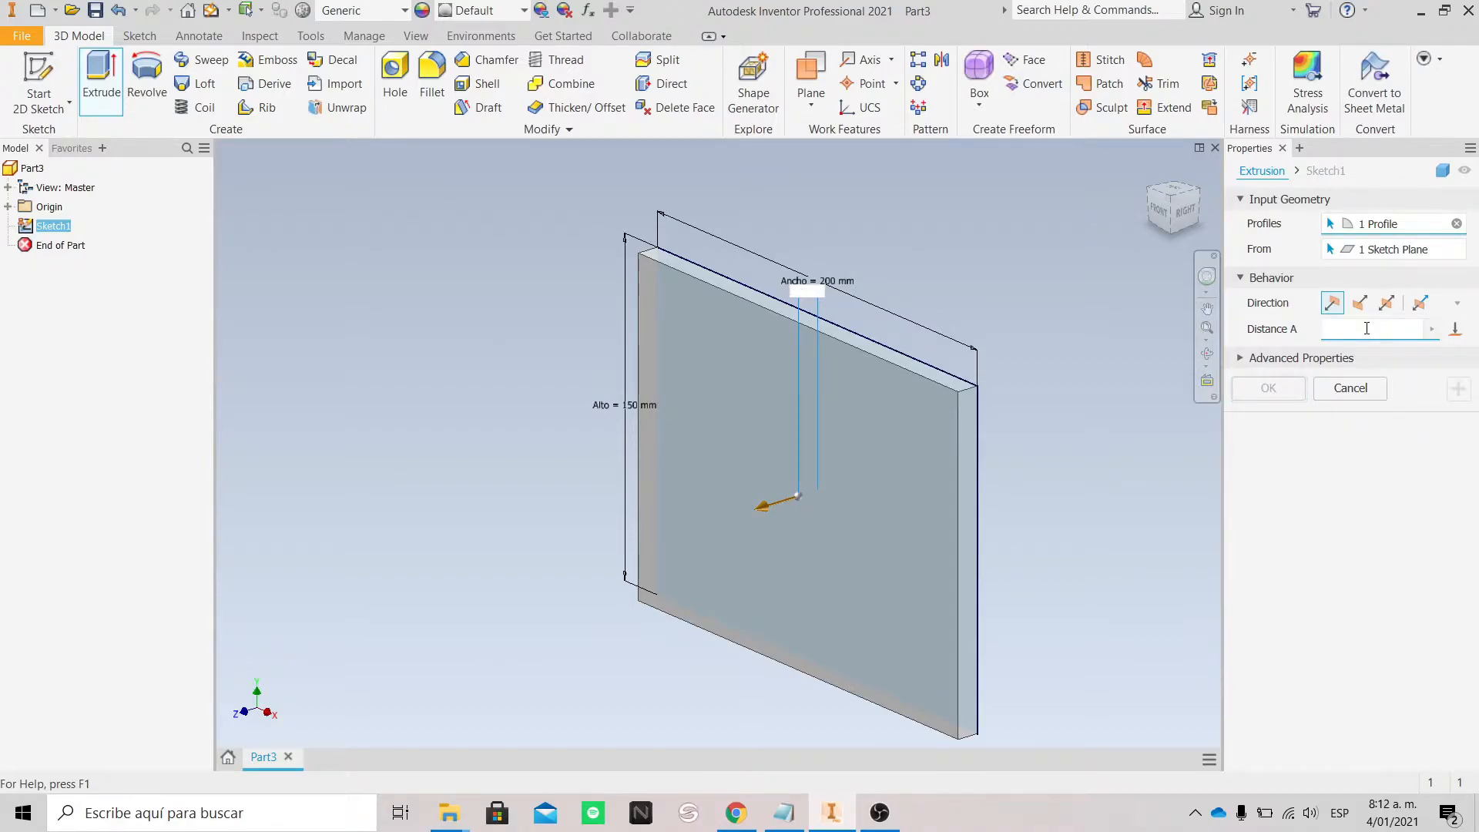
pyautogui.press('capslock')
pyautogui.write('E')
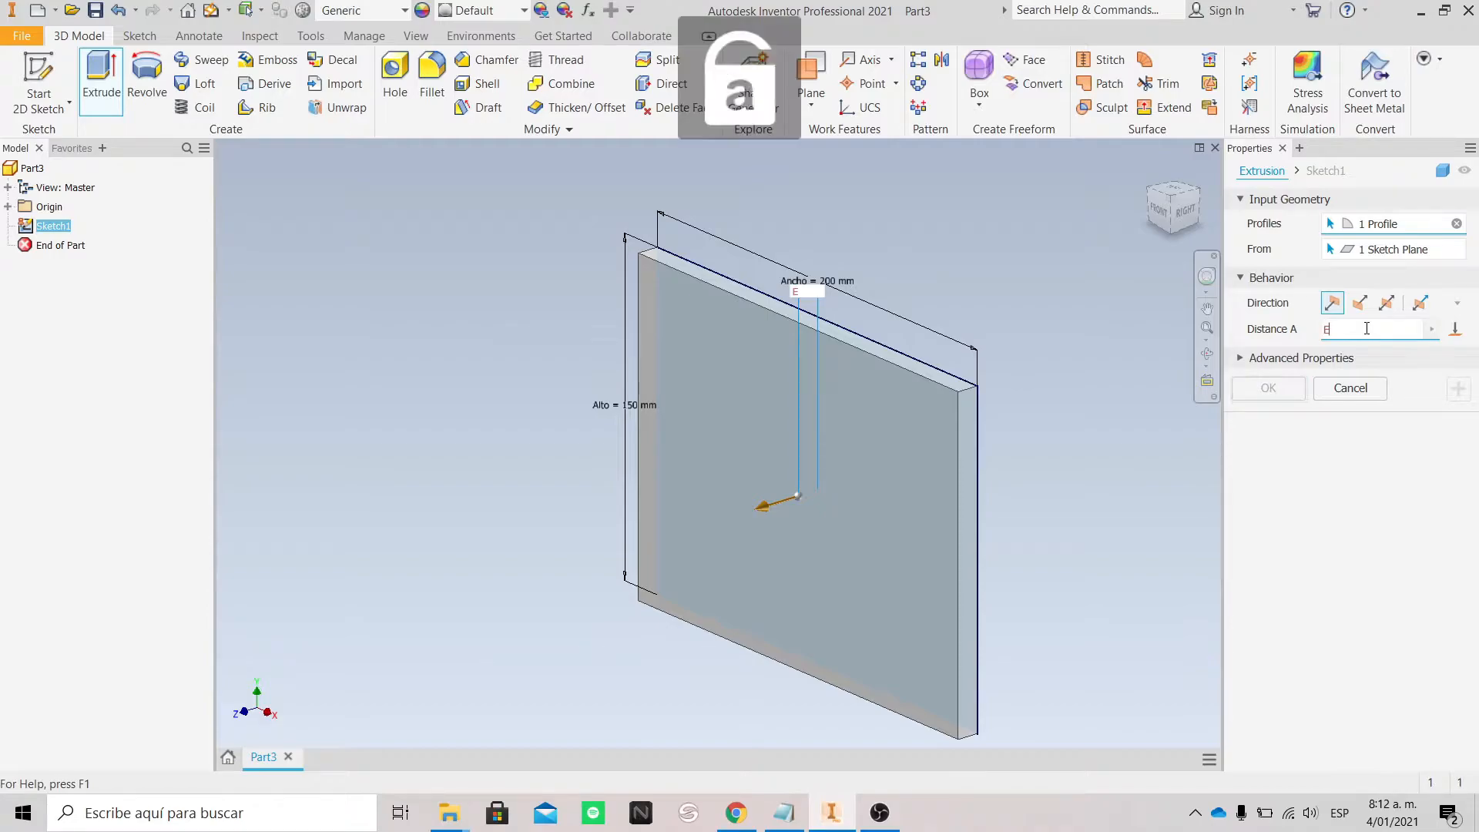
pyautogui.write('spesor=')
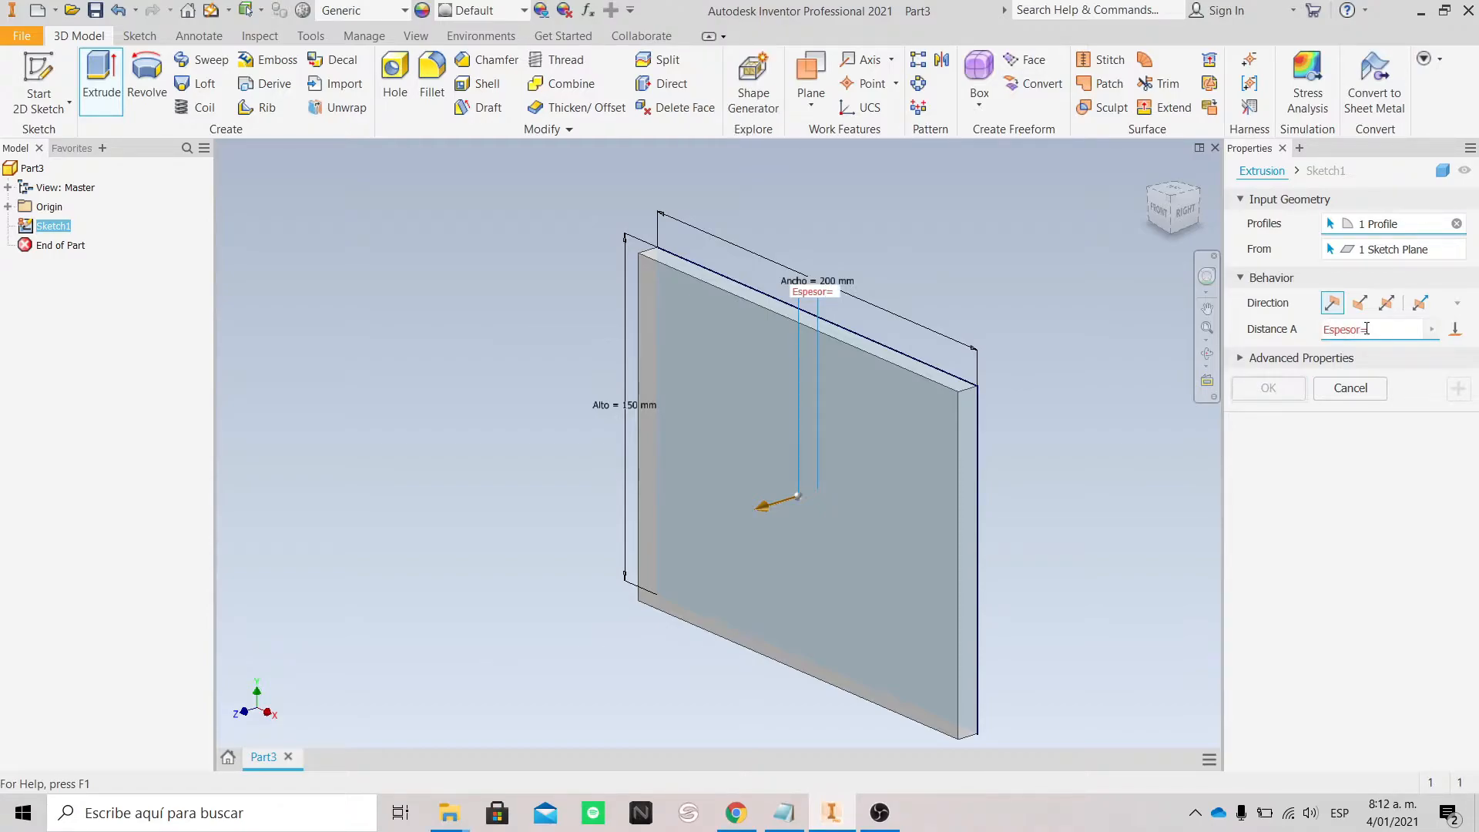
pyautogui.write('4')
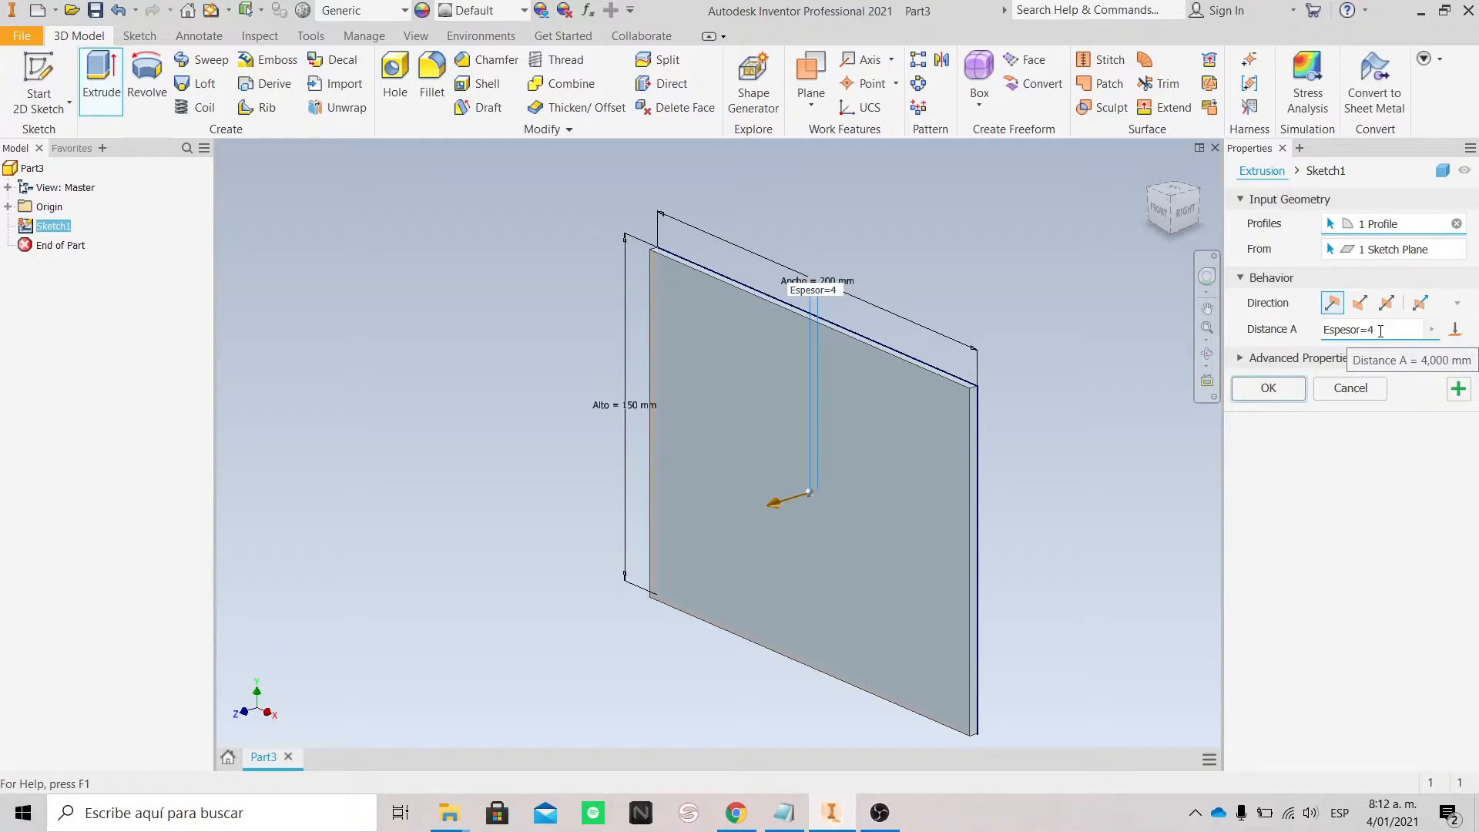
pyautogui.click(1284, 389)
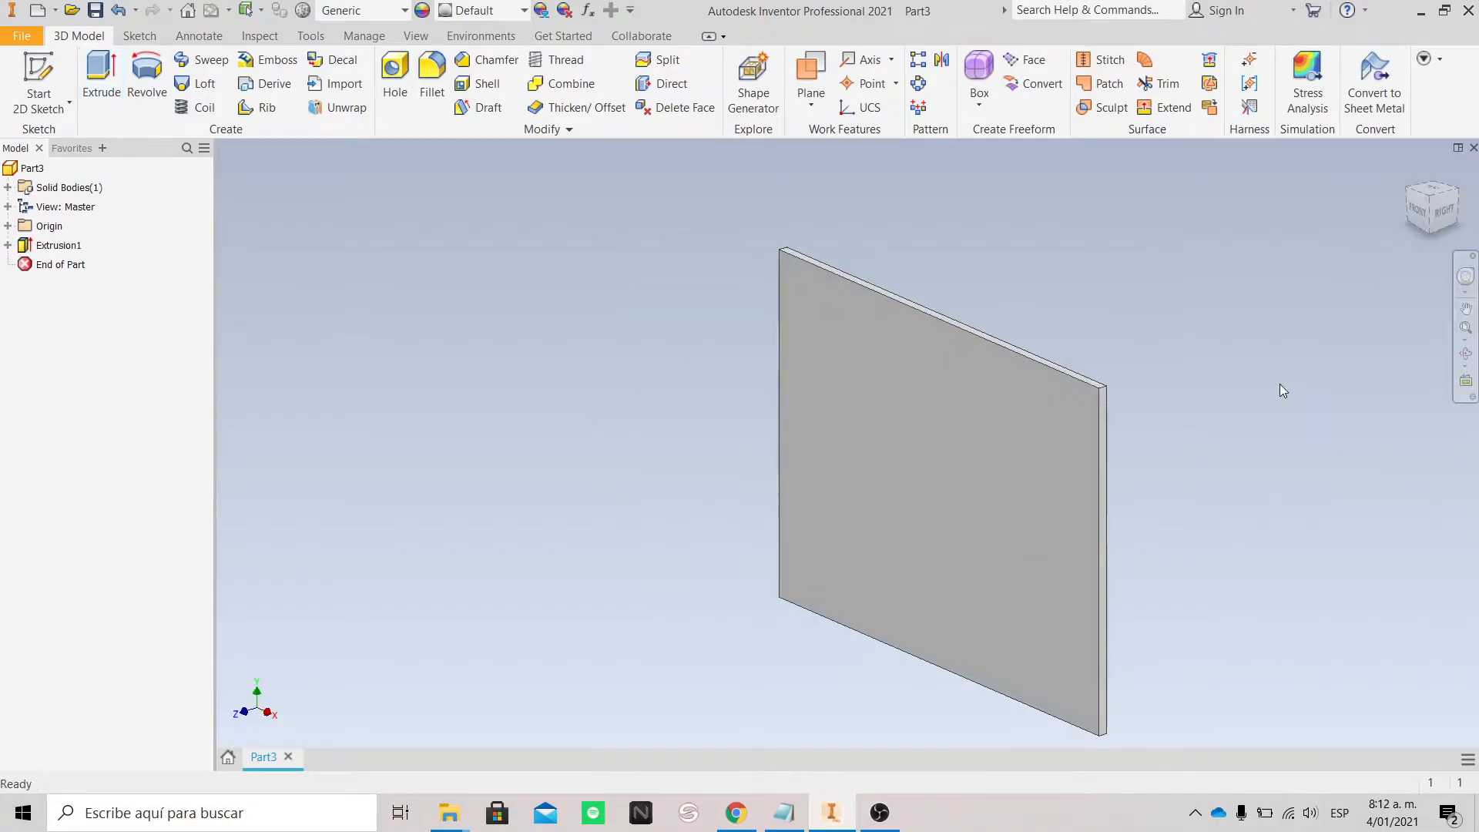
# Open the model's parameter table and move it clear of the plate.
pyautogui.scroll(-3, 1195, 539)
pyautogui.scroll(3, 1190, 567)
pyautogui.scroll(-3, 1176, 513)
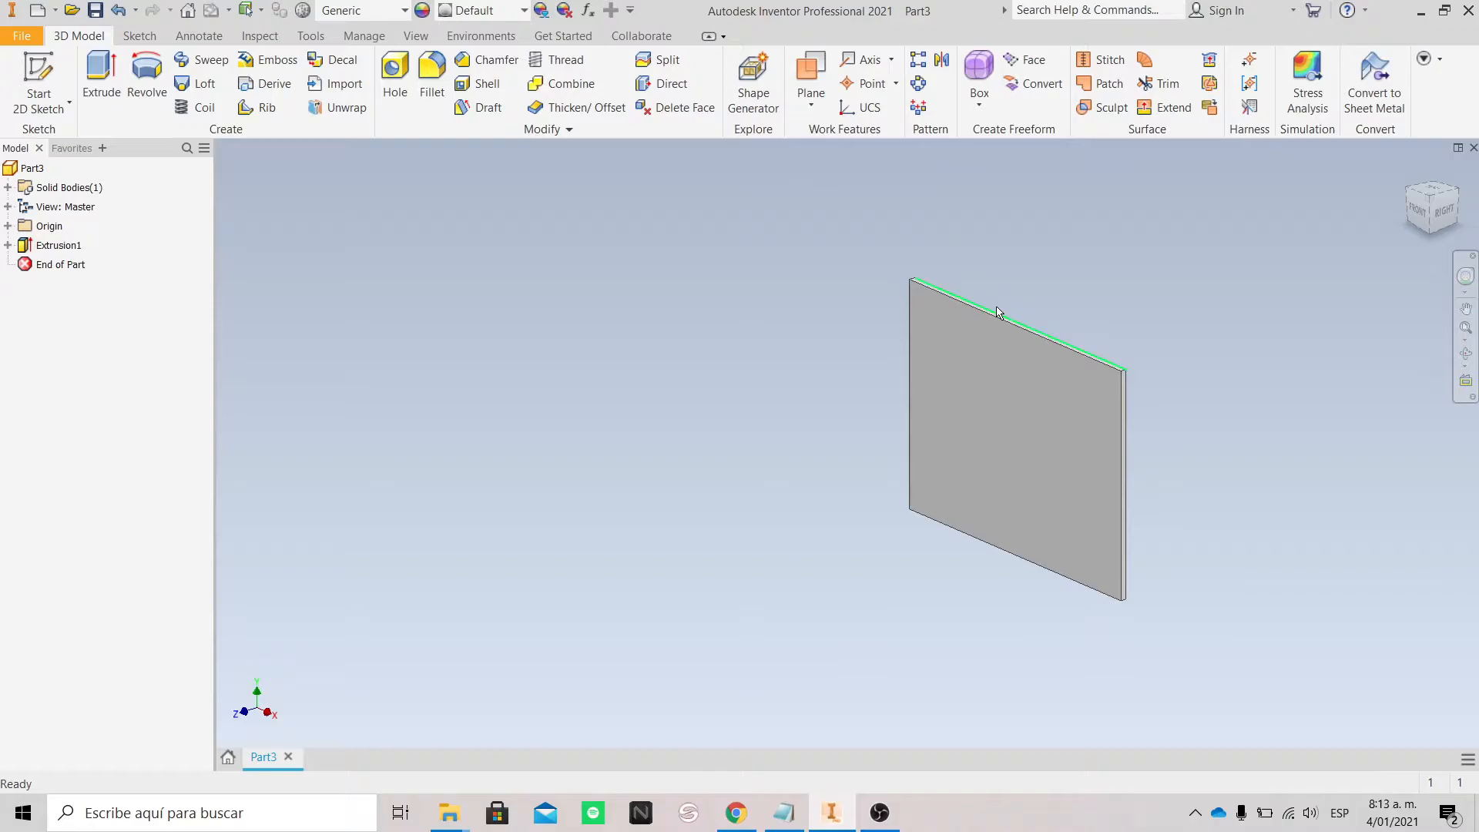
pyautogui.moveTo(1022, 335)
pyautogui.click(365, 36)
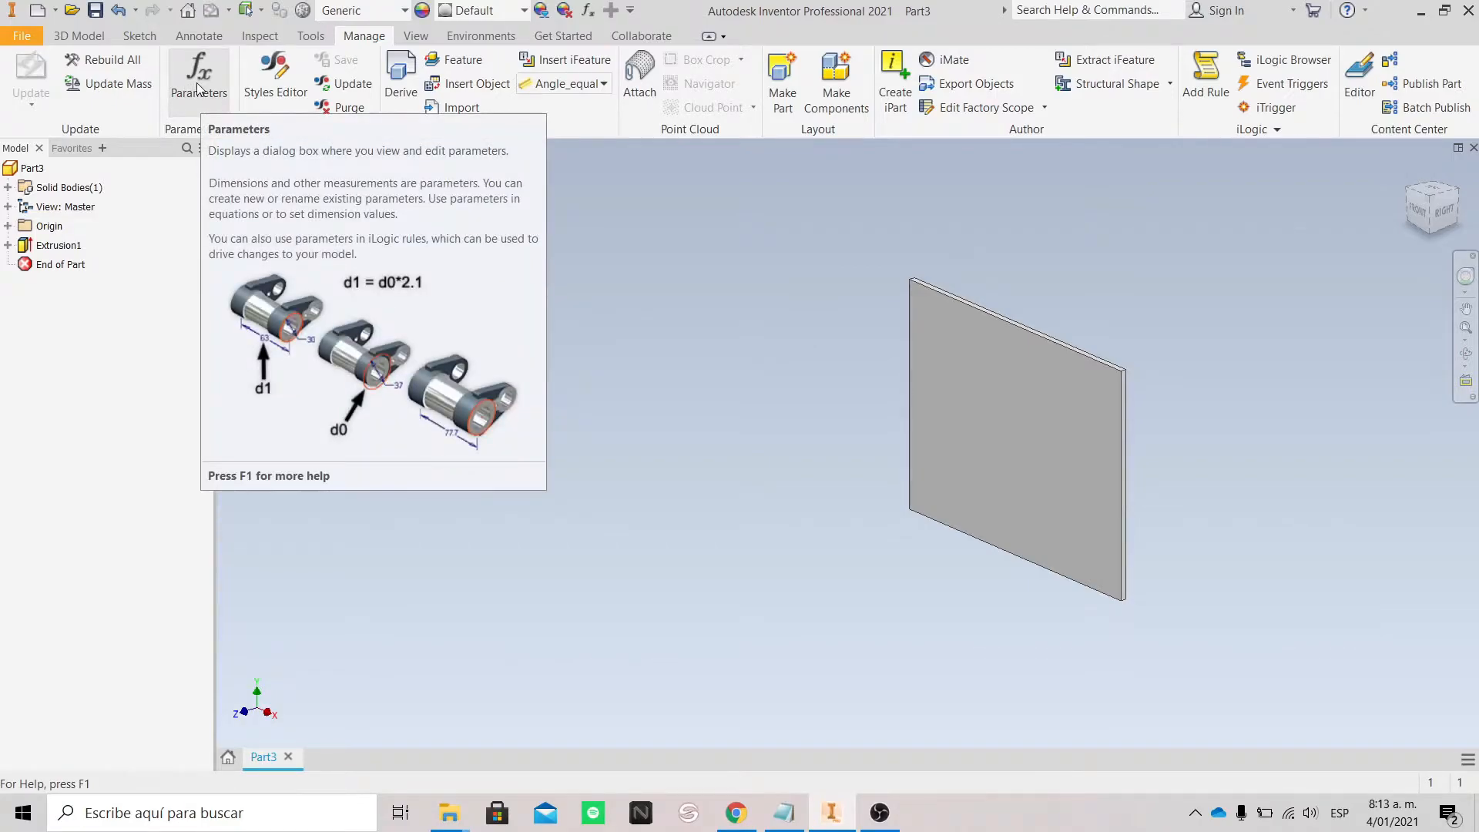
pyautogui.click(588, 15)
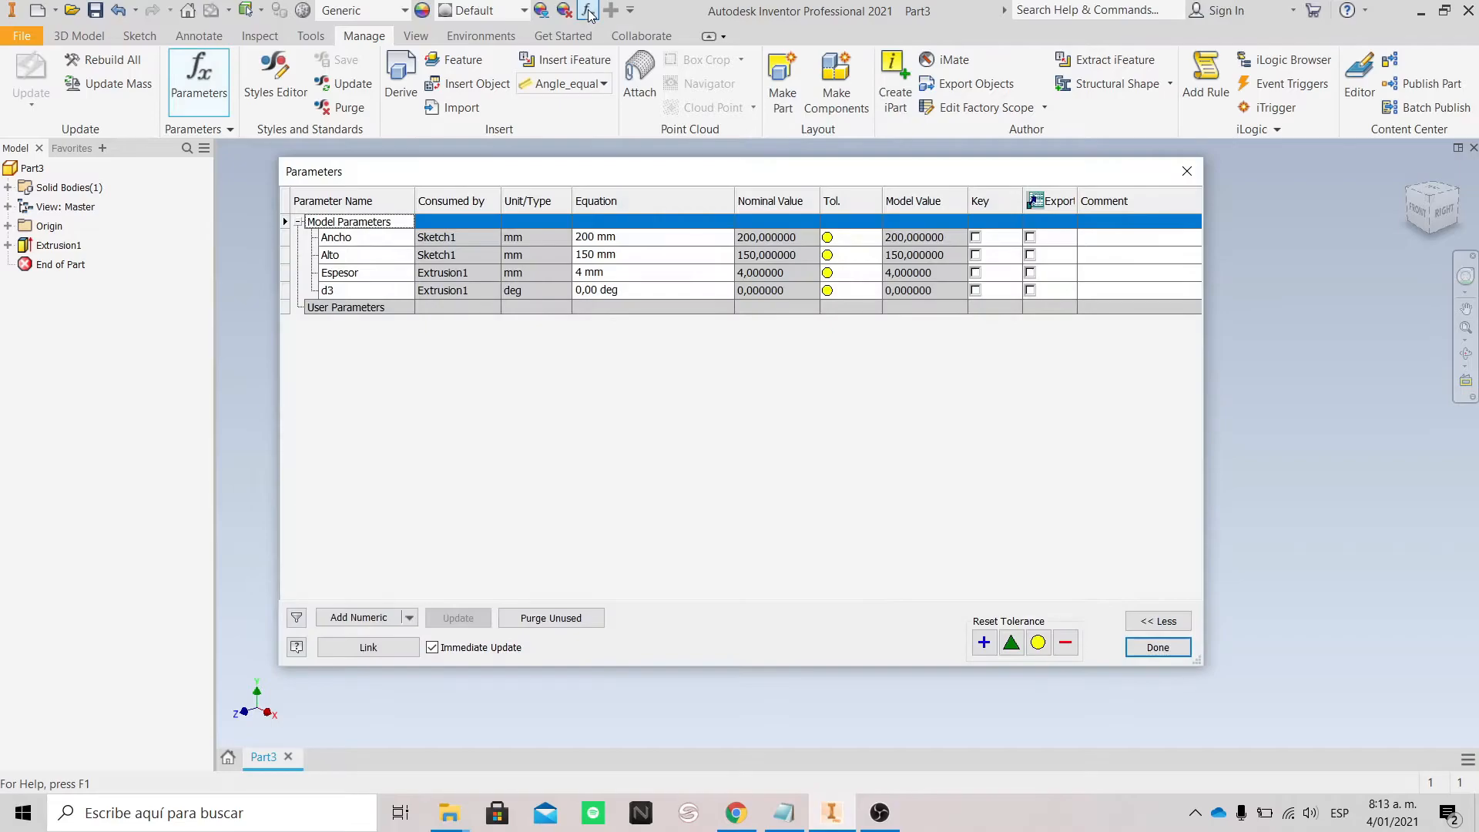
pyautogui.moveTo(732, 186); pyautogui.dragTo(850, 635)
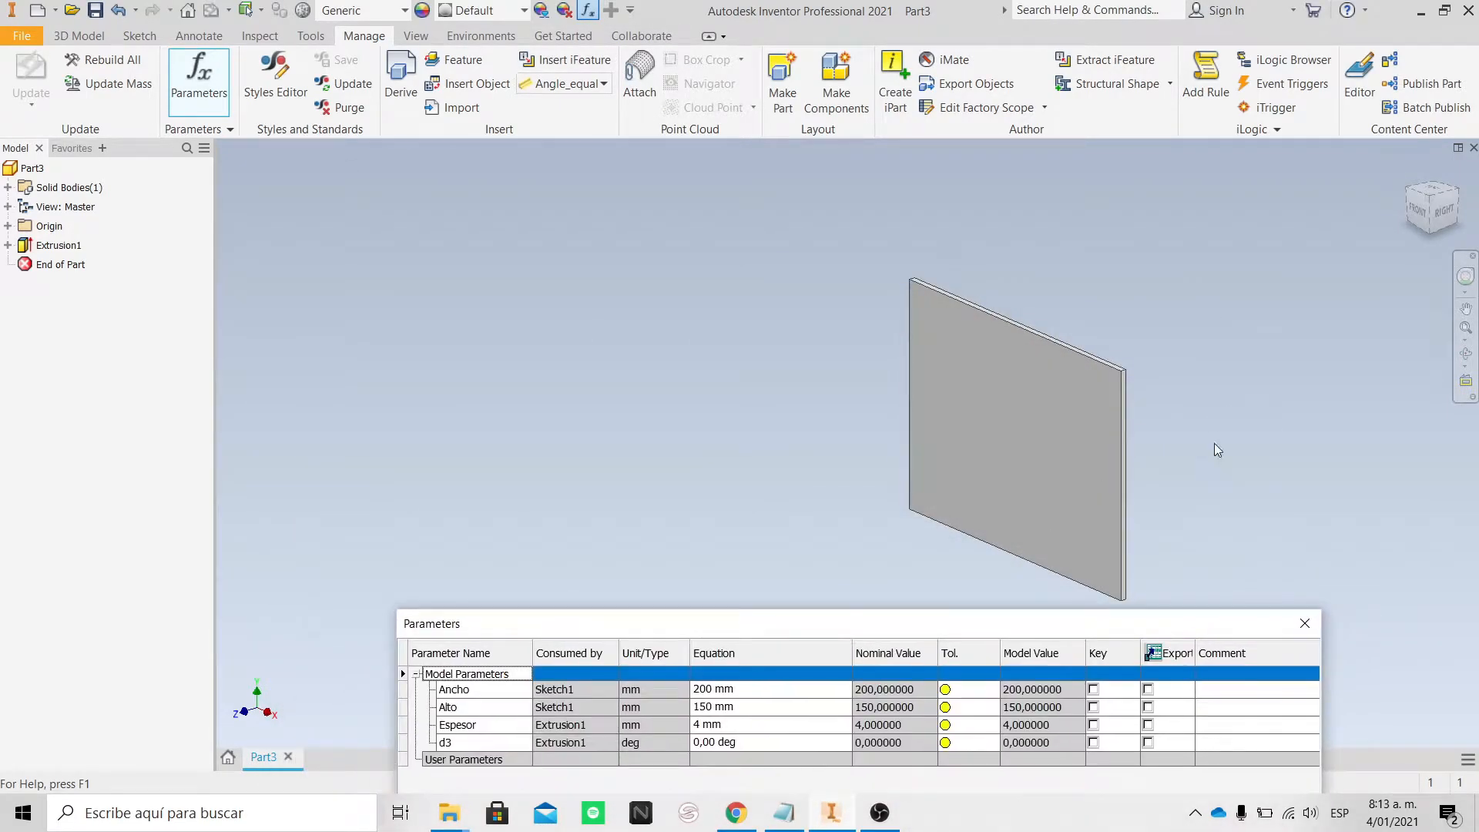
# Examine the Ancho, Alto, Espesor and d3 entries under the model parameters.
pyautogui.click(477, 690)
pyautogui.click(484, 707)
pyautogui.click(492, 725)
pyautogui.click(496, 742)
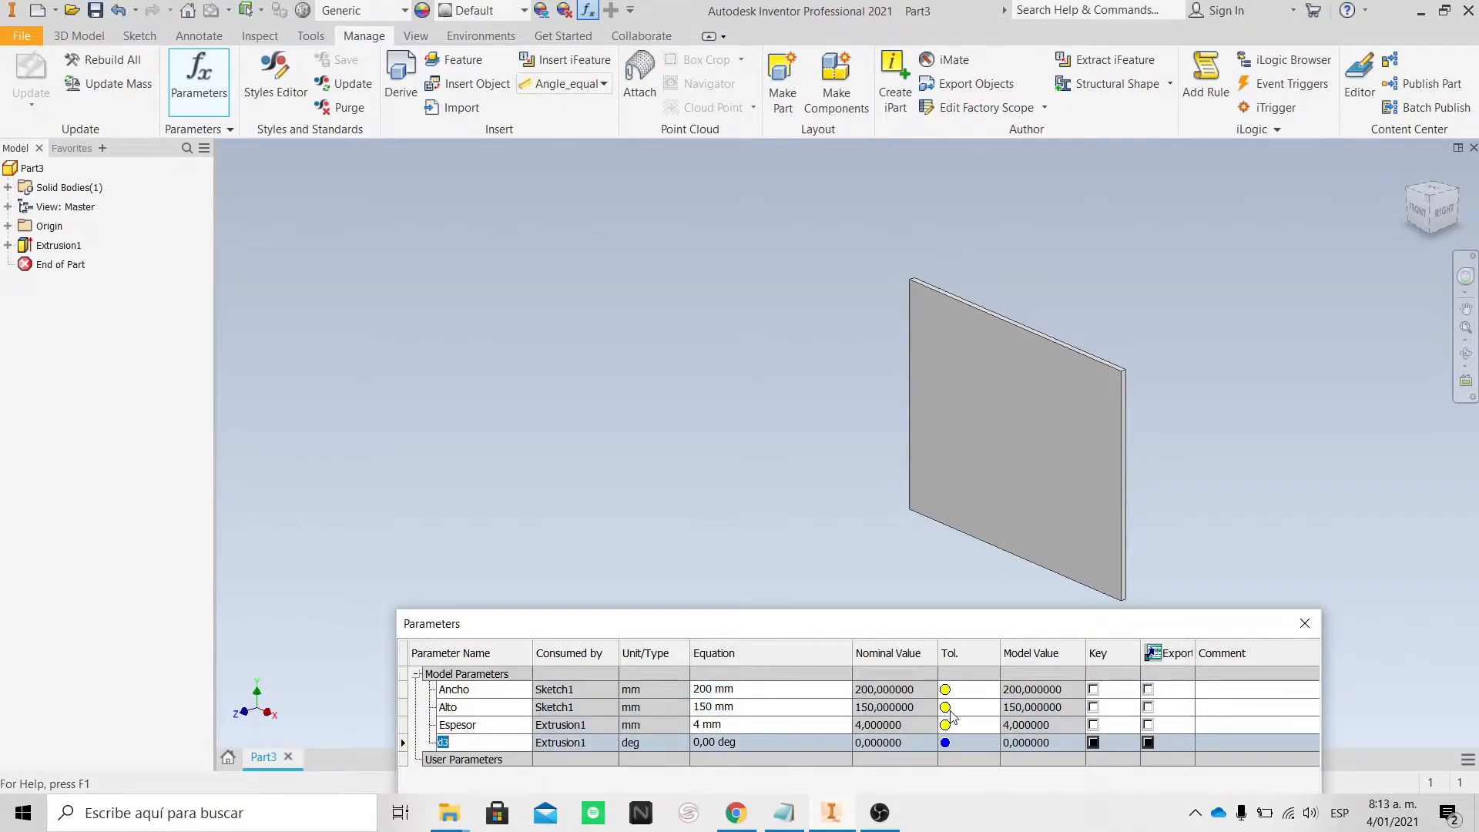
pyautogui.click(497, 724)
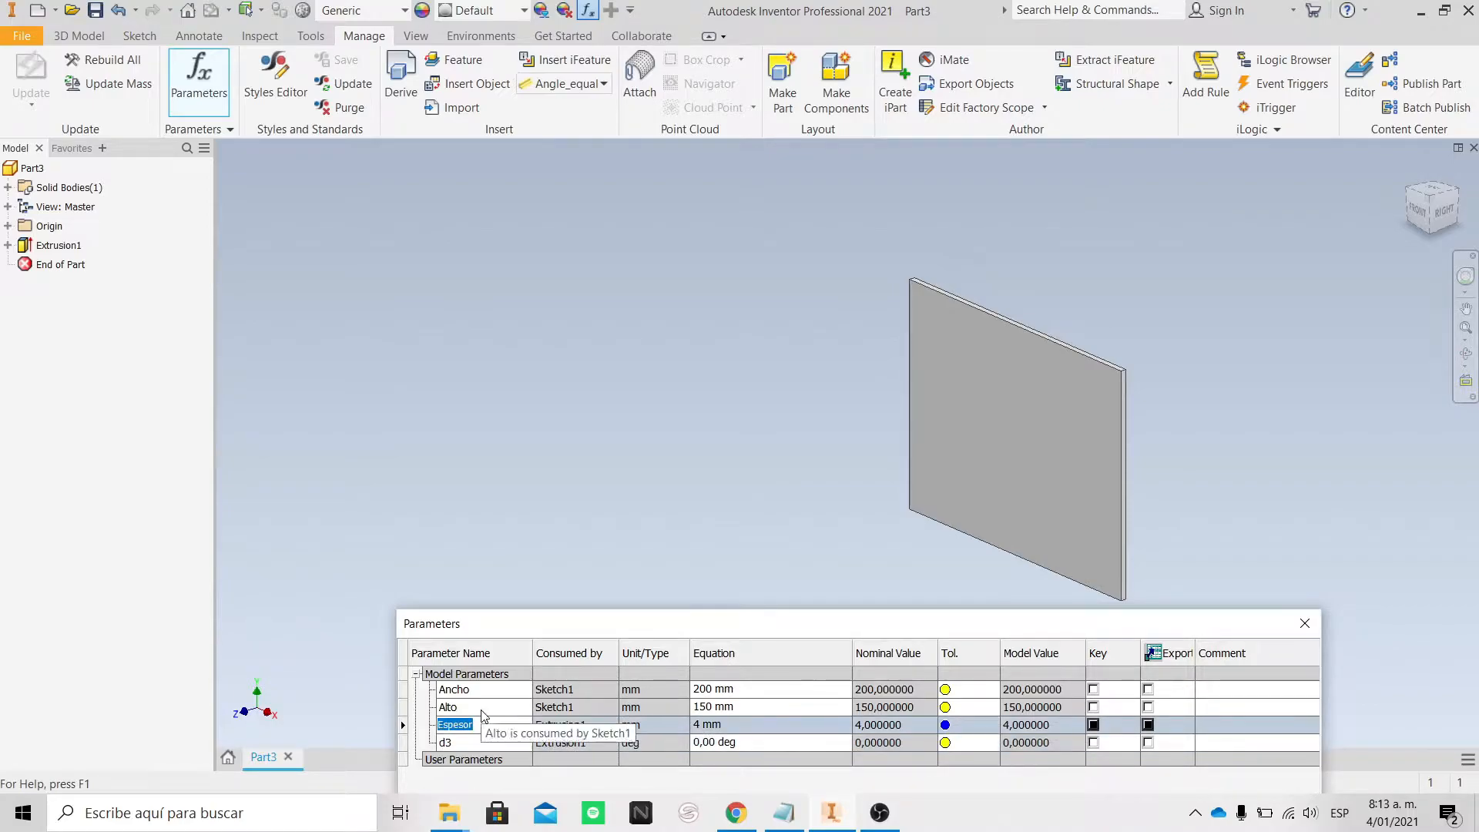
pyautogui.press('Up')
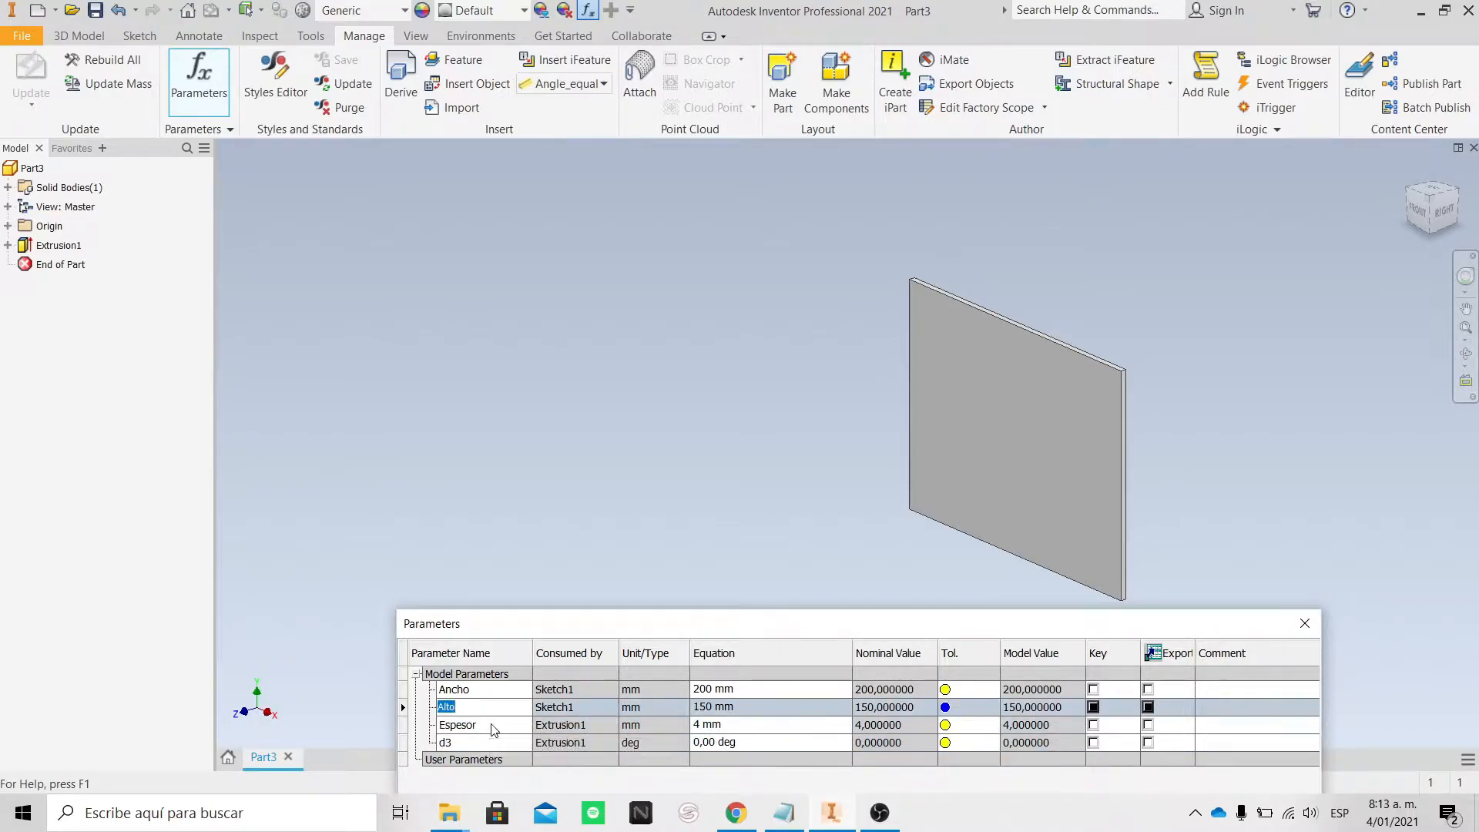
pyautogui.click(495, 688)
pyautogui.click(495, 710)
pyautogui.click(493, 728)
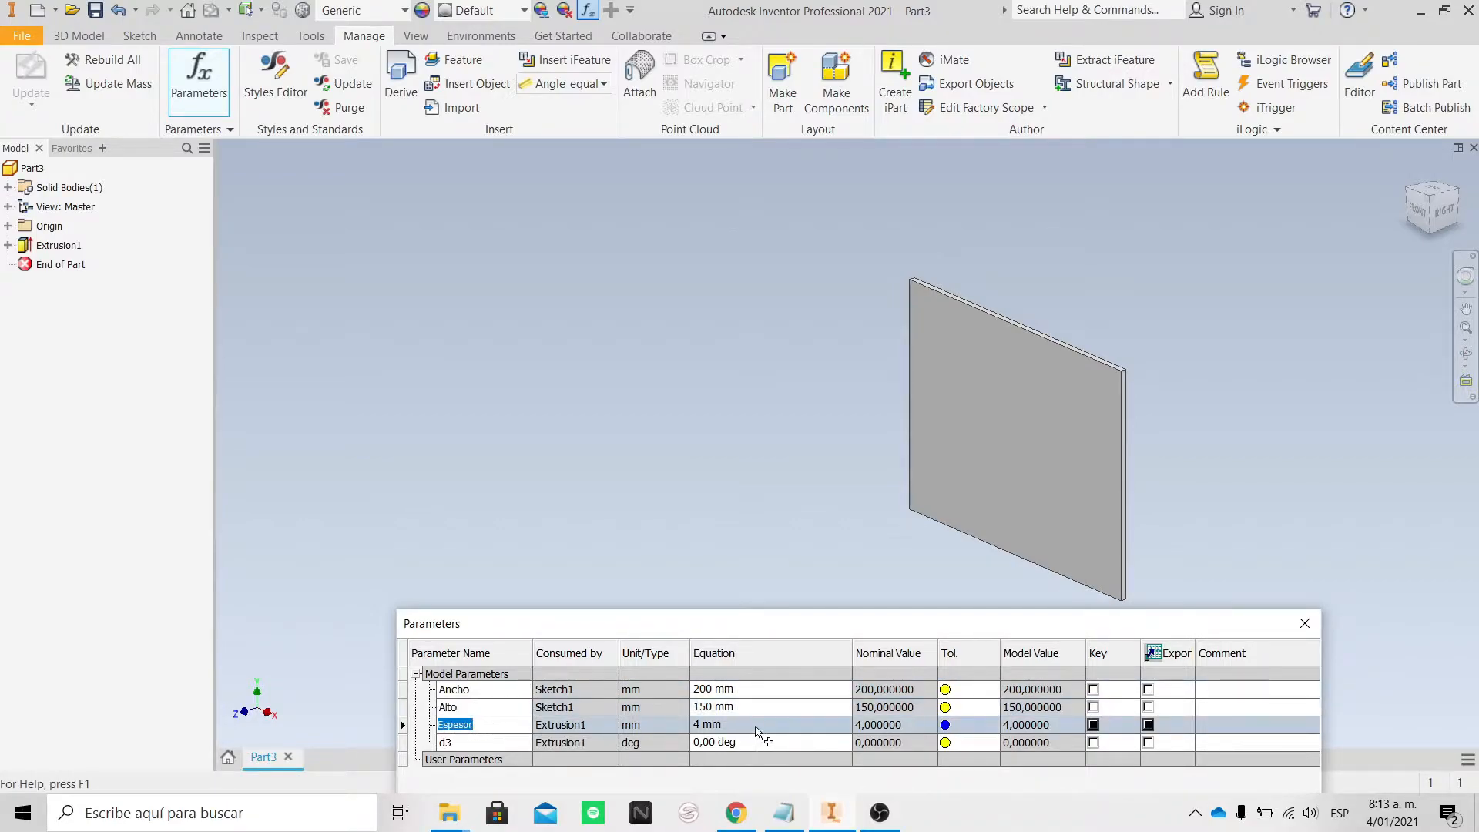
# Set the Ancho parameter's equation to 250 mm, keep Immediate Update enabled and close the parameter table.
pyautogui.click(765, 725)
pyautogui.click(767, 706)
pyautogui.click(768, 689)
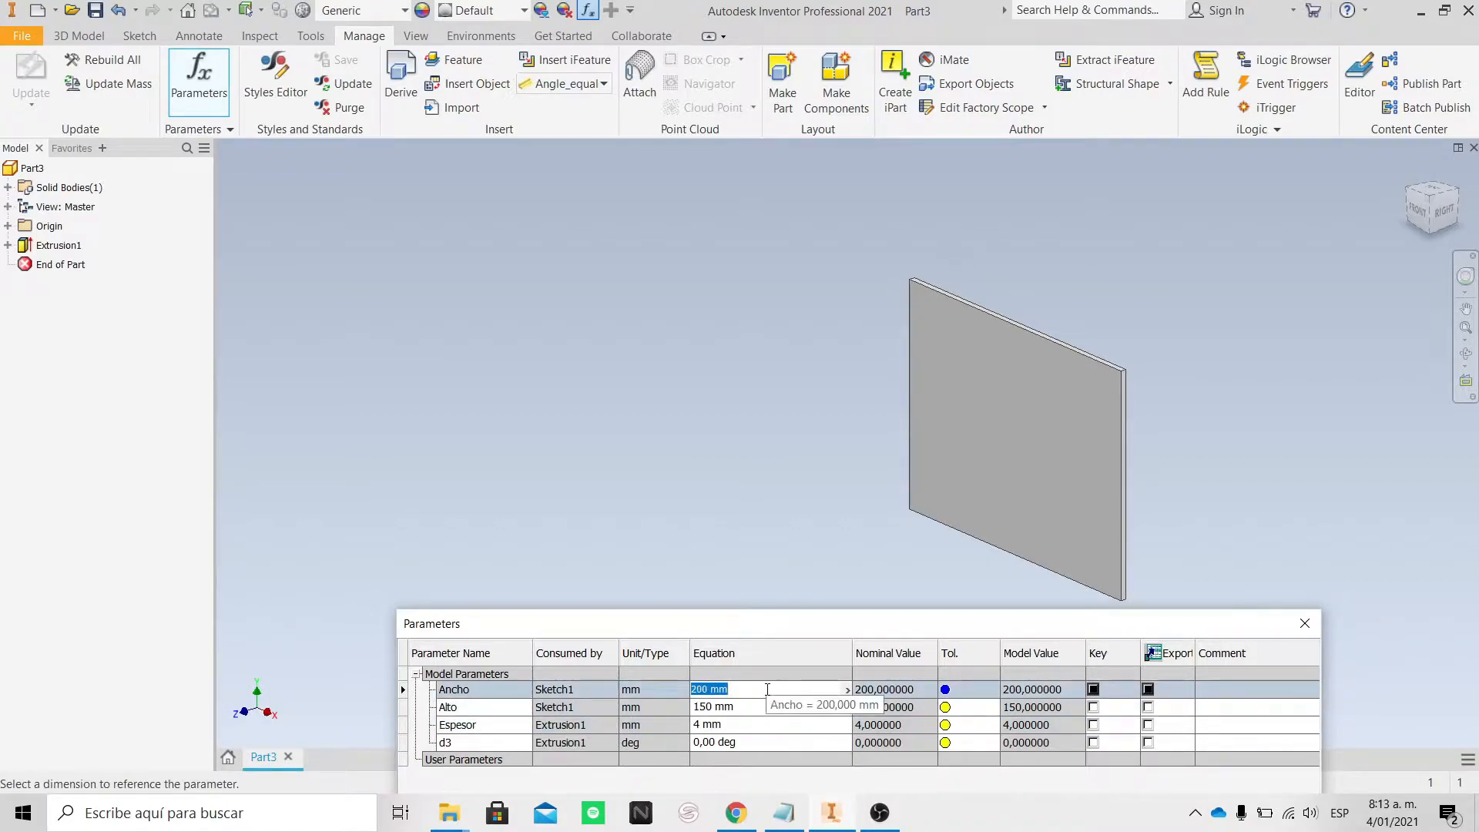
pyautogui.moveTo(838, 624); pyautogui.dragTo(691, 622)
pyautogui.write('250')
pyautogui.moveTo(823, 614); pyautogui.dragTo(566, 198)
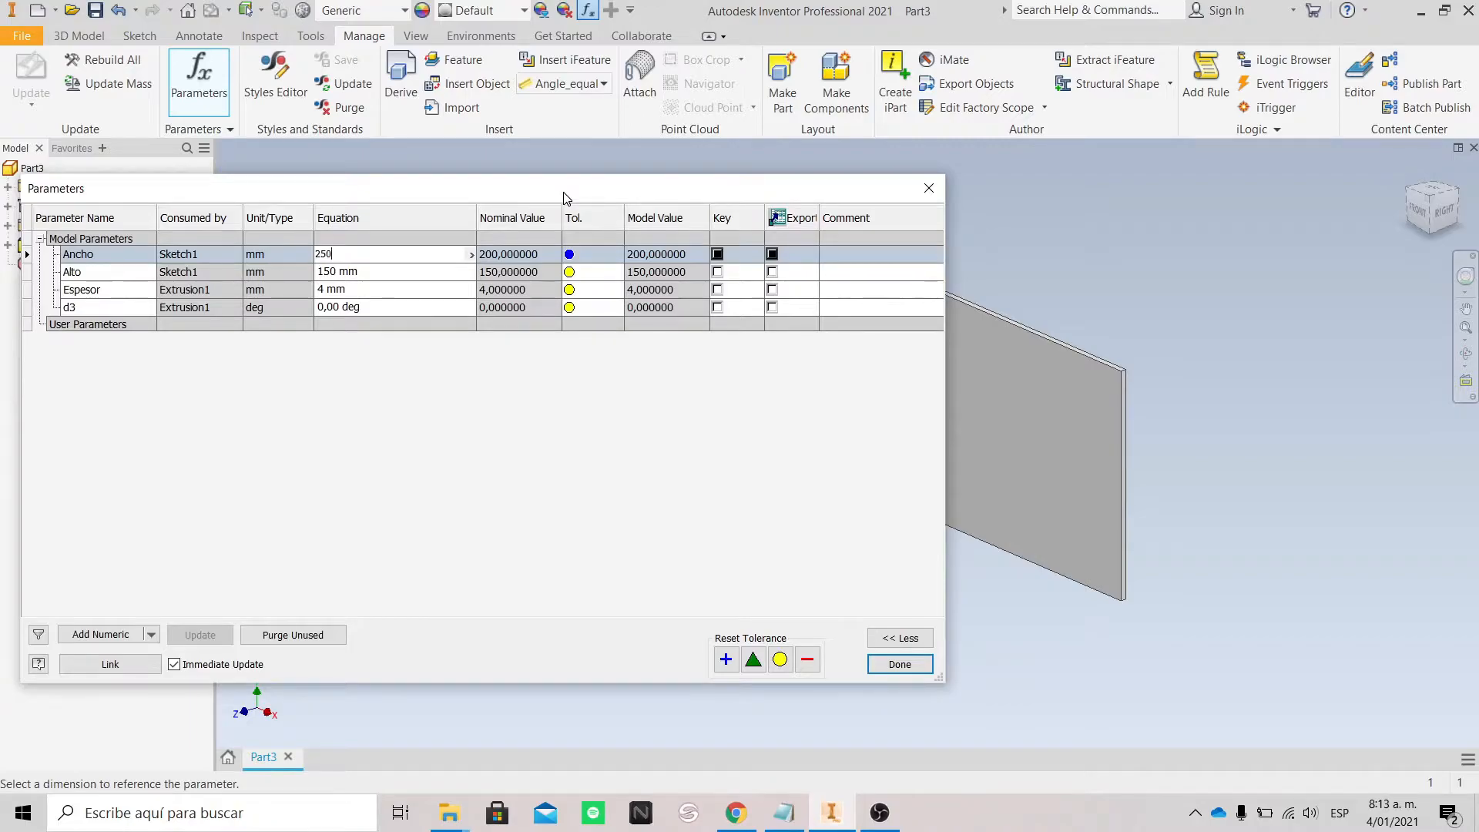
pyautogui.click(174, 664)
pyautogui.click(194, 641)
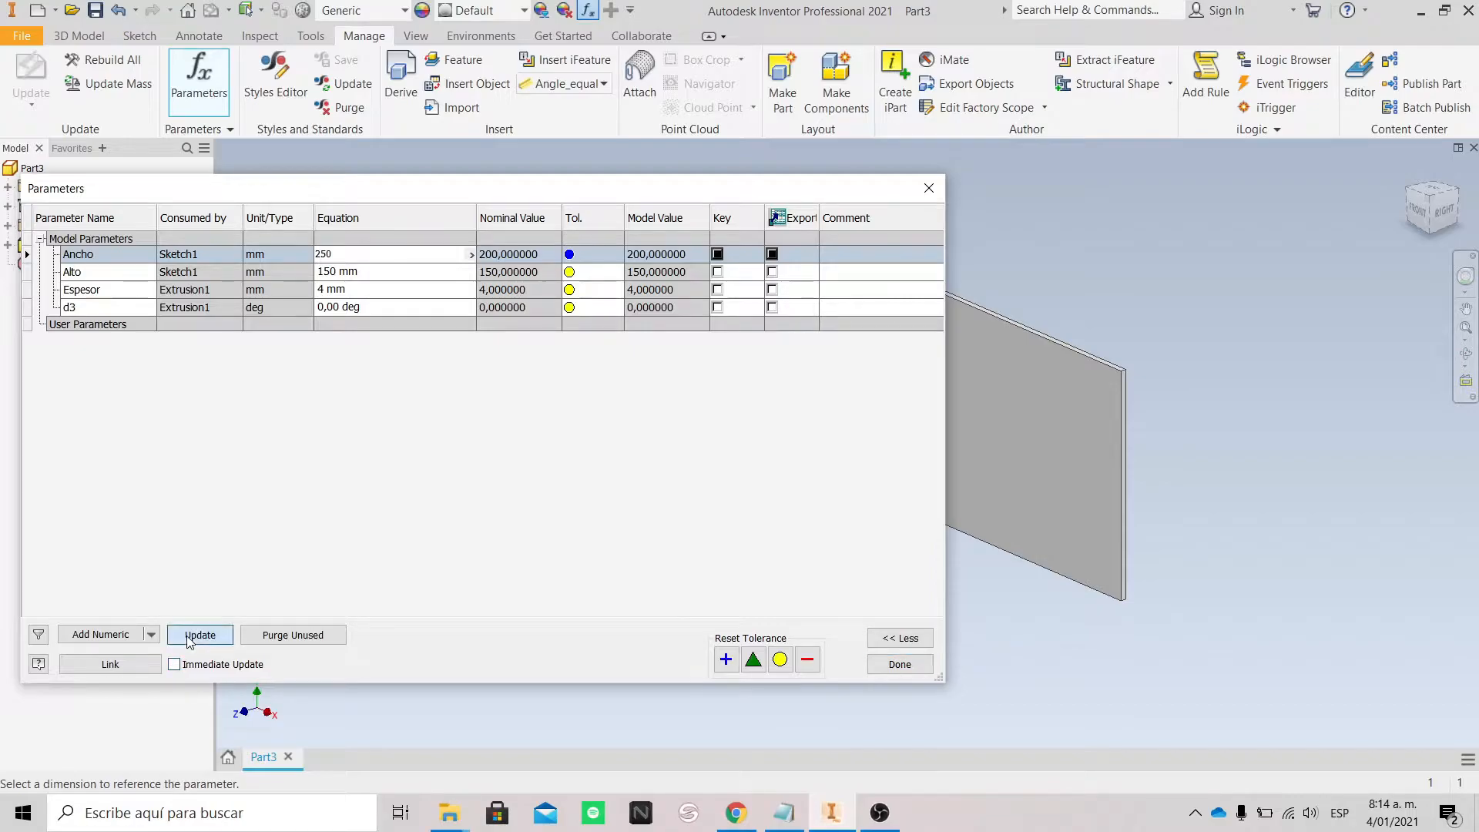
pyautogui.click(175, 666)
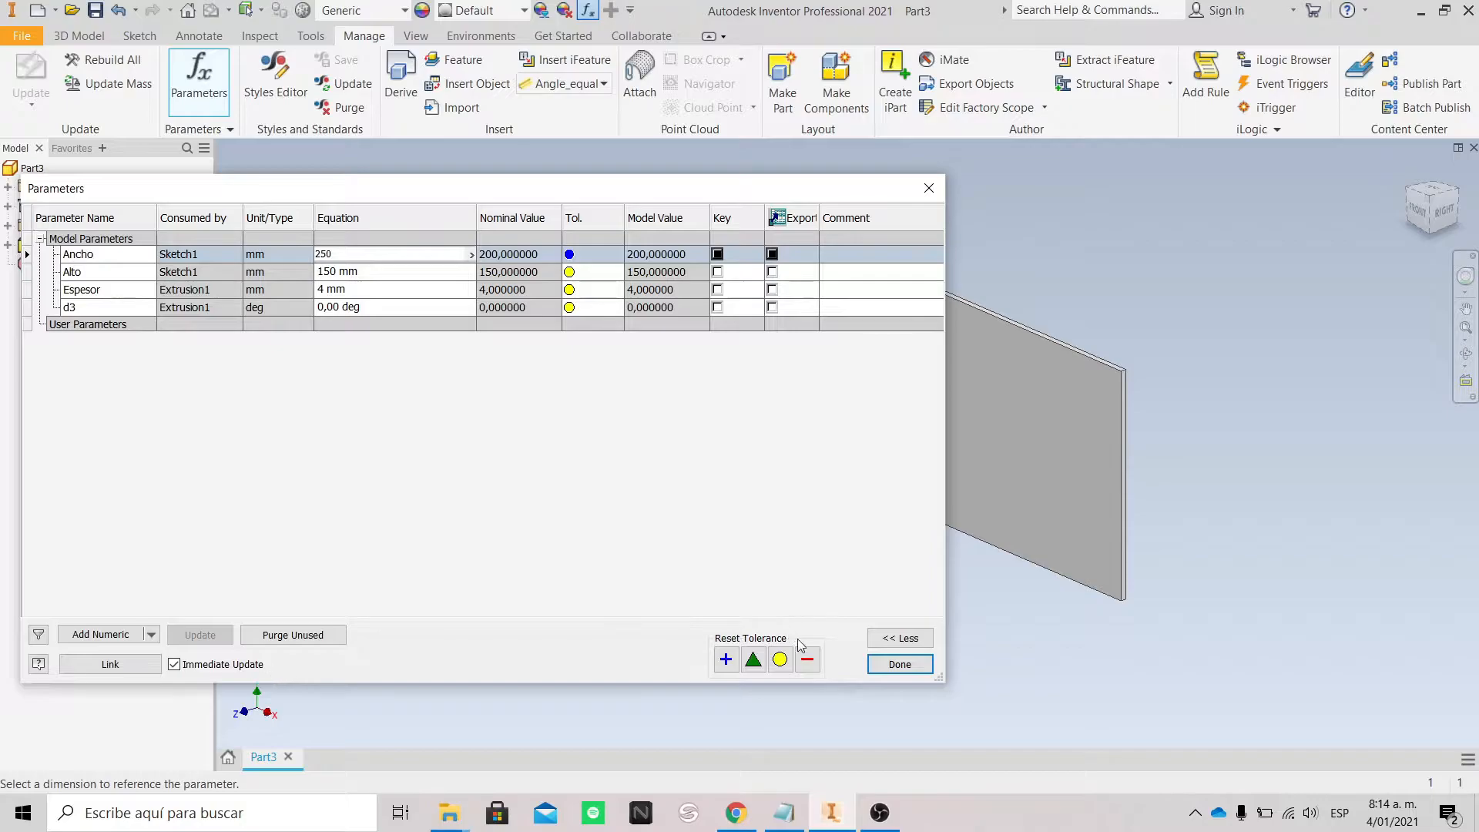
pyautogui.click(894, 662)
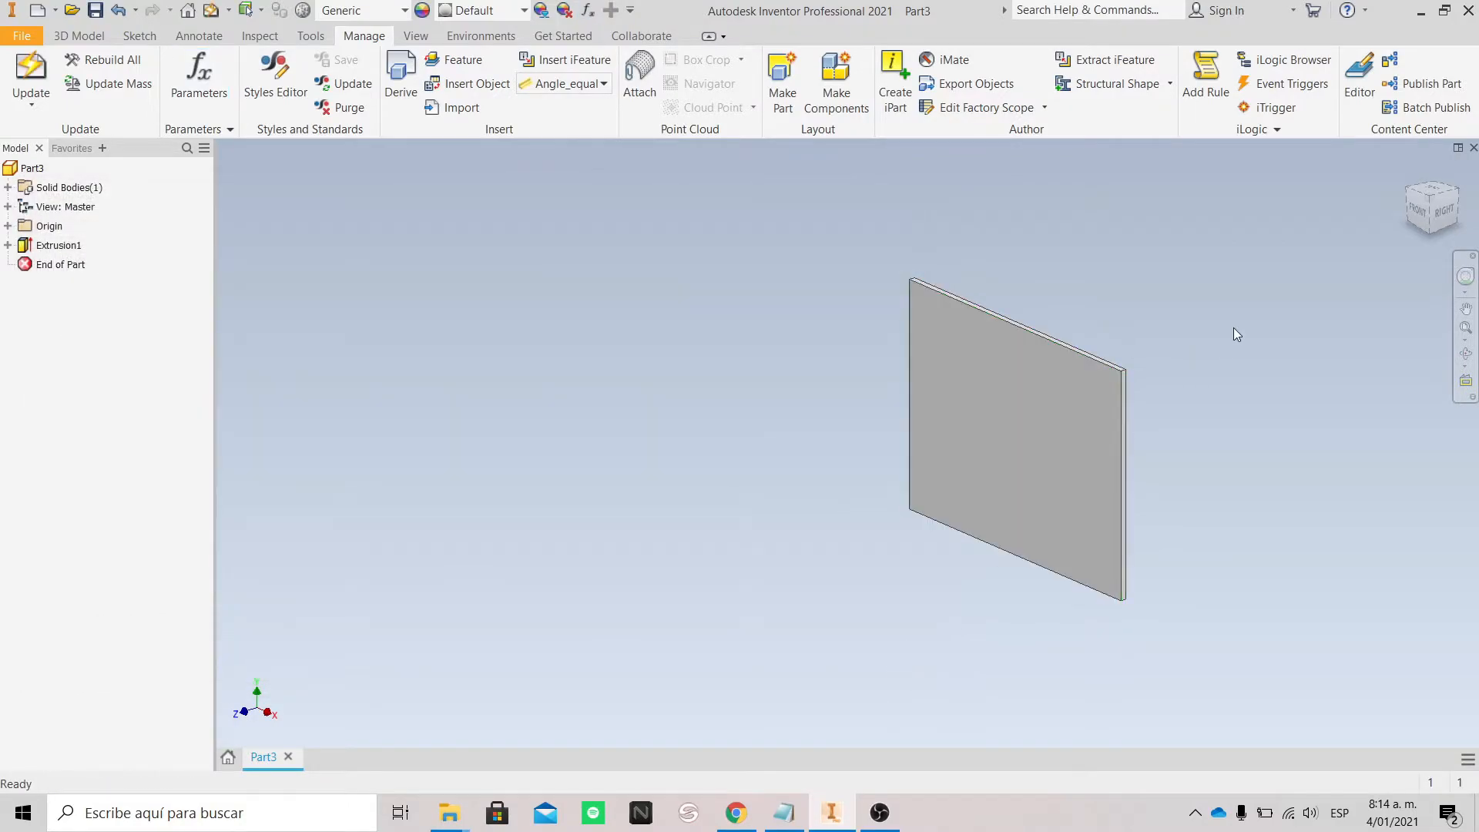
# Open the plate's base sketch to check its Ancho dimension and finish the sketch to rebuild the plate.
pyautogui.click(1066, 386)
pyautogui.click(1111, 370)
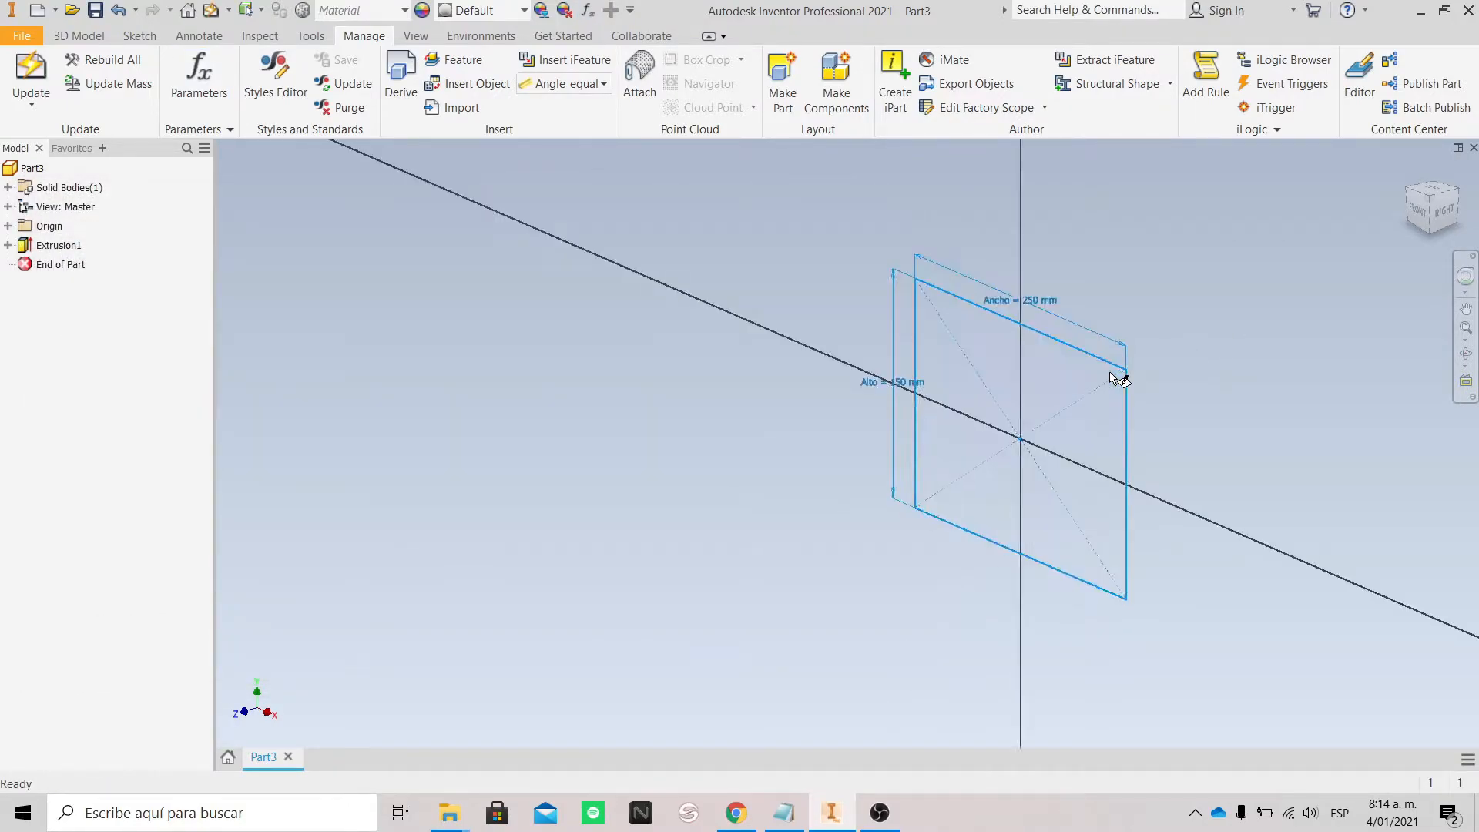
pyautogui.scroll(2, 877, 302)
pyautogui.scroll(-5, 874, 302)
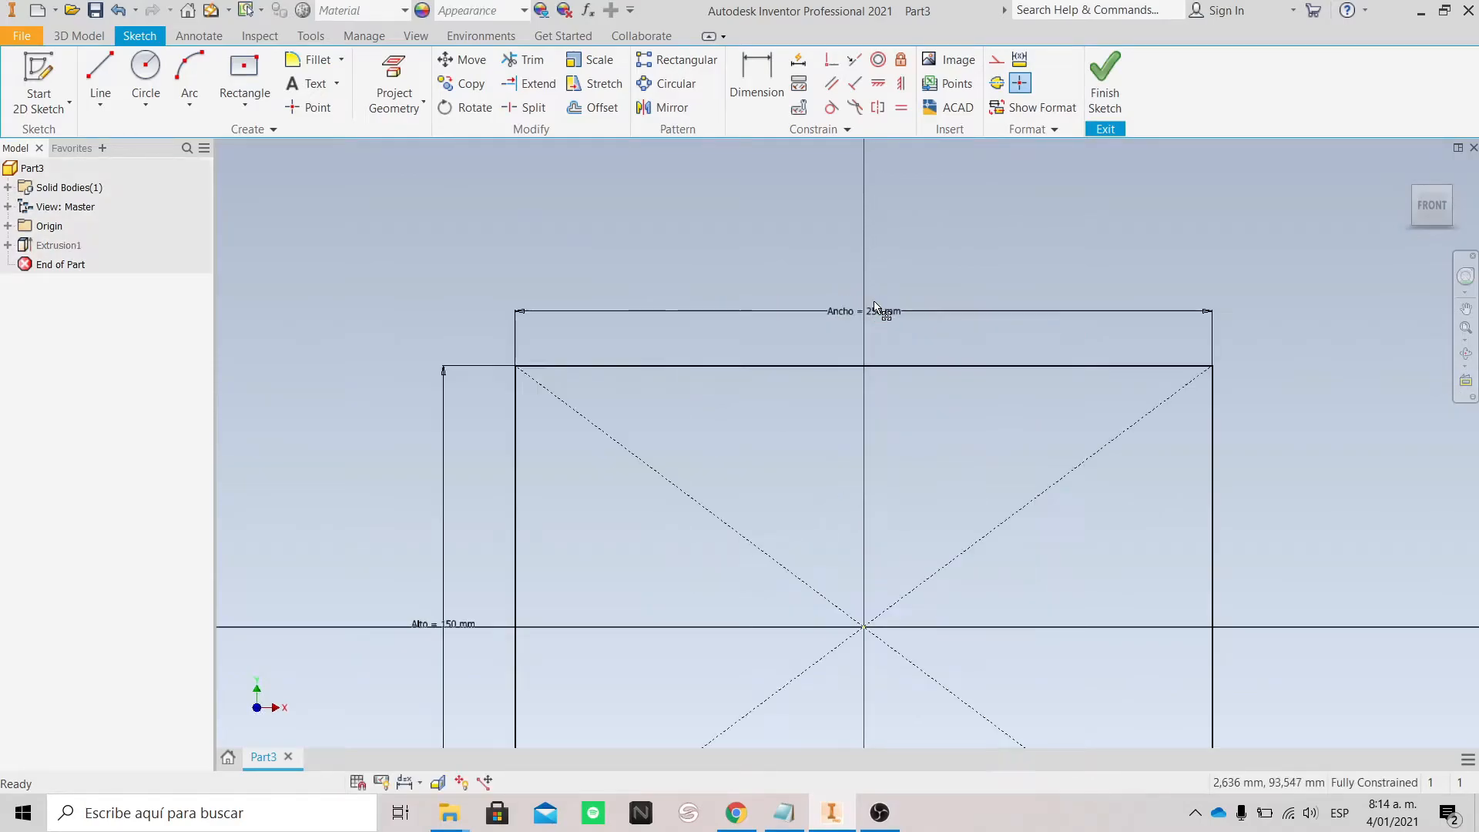
pyautogui.click(1105, 84)
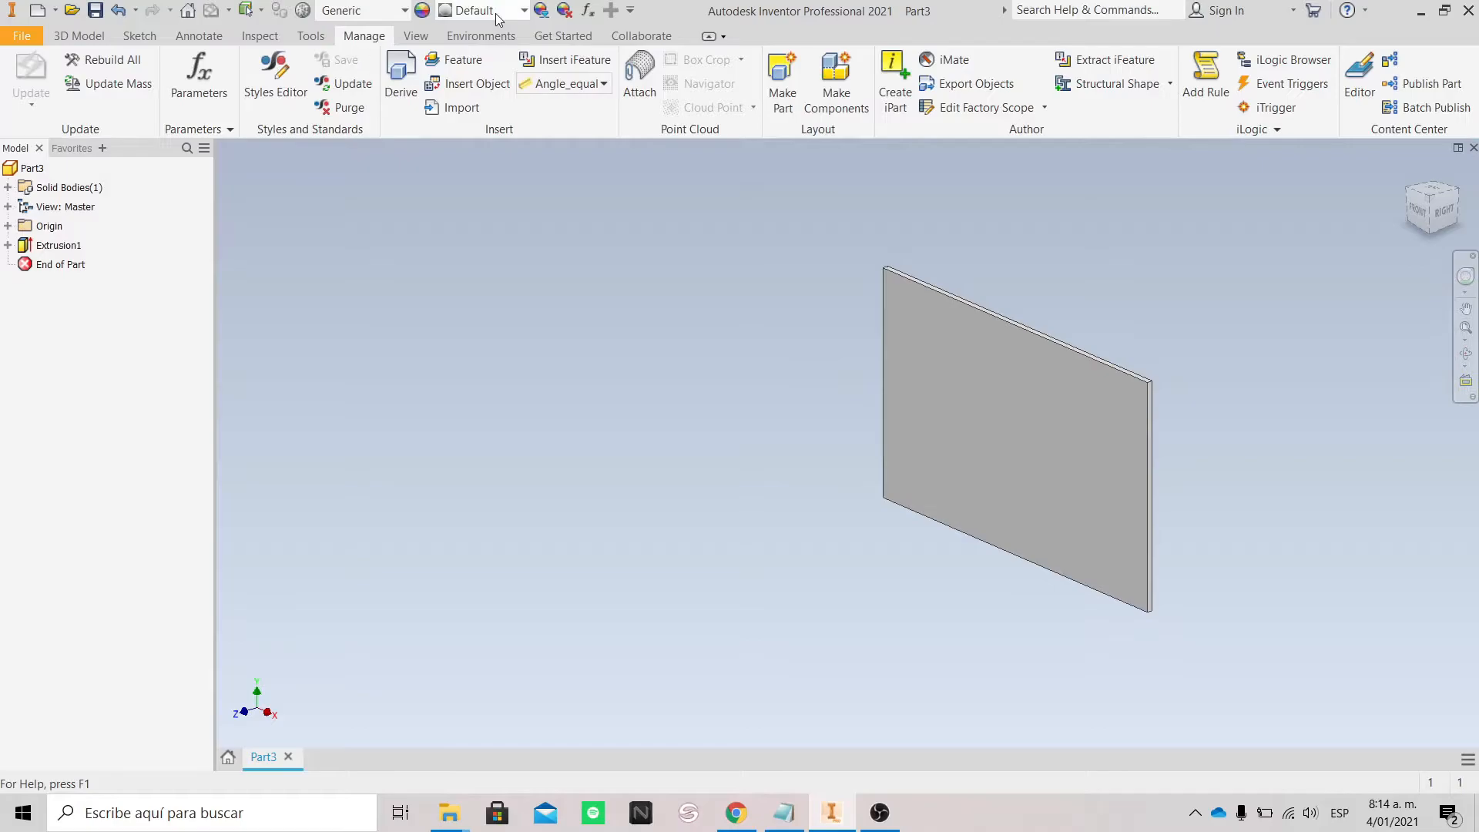
# Reopen the parameter table to check the Alto parameter's equation and close the table.
pyautogui.click(587, 10)
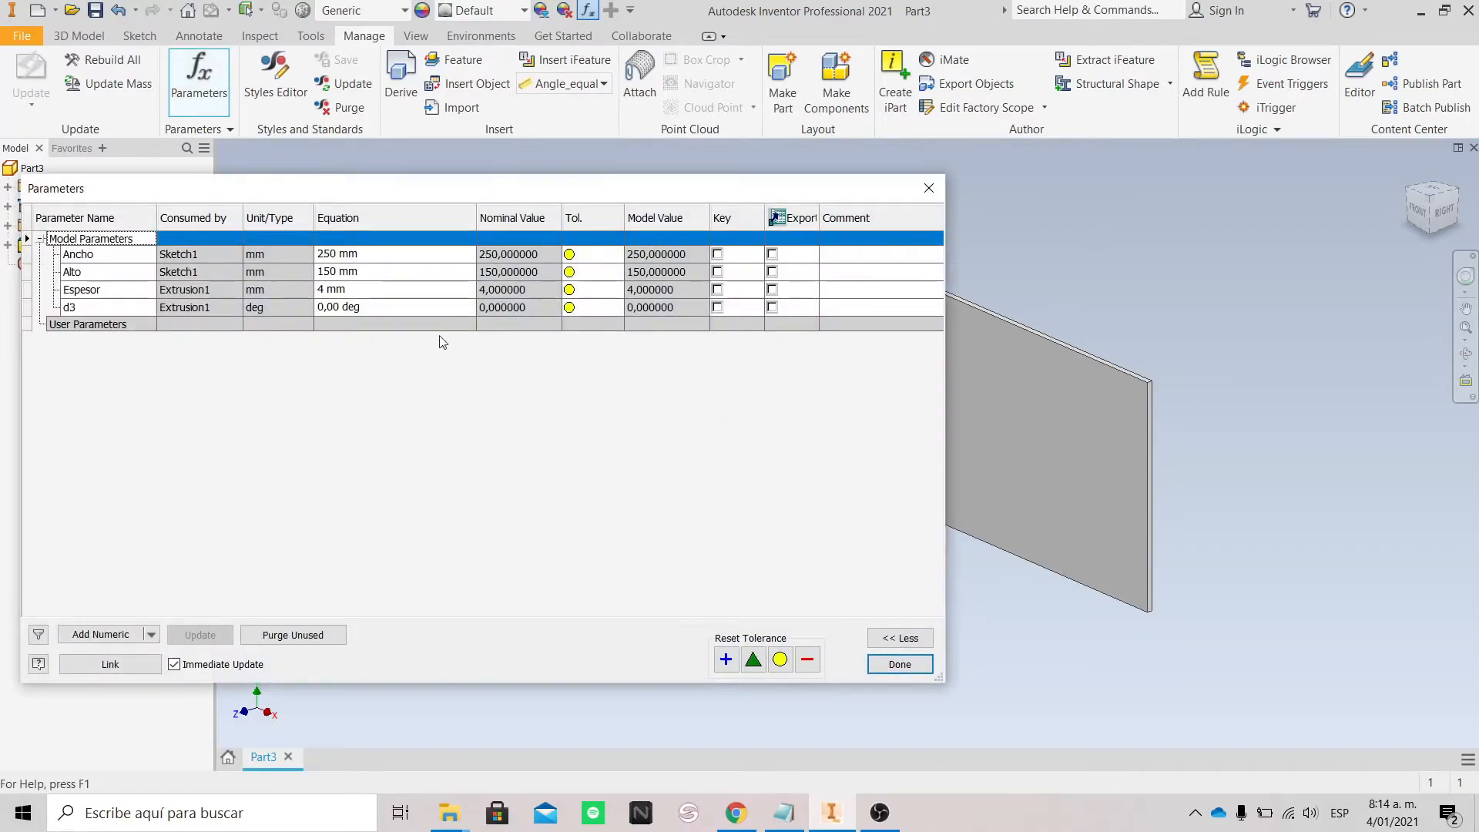
pyautogui.click(368, 270)
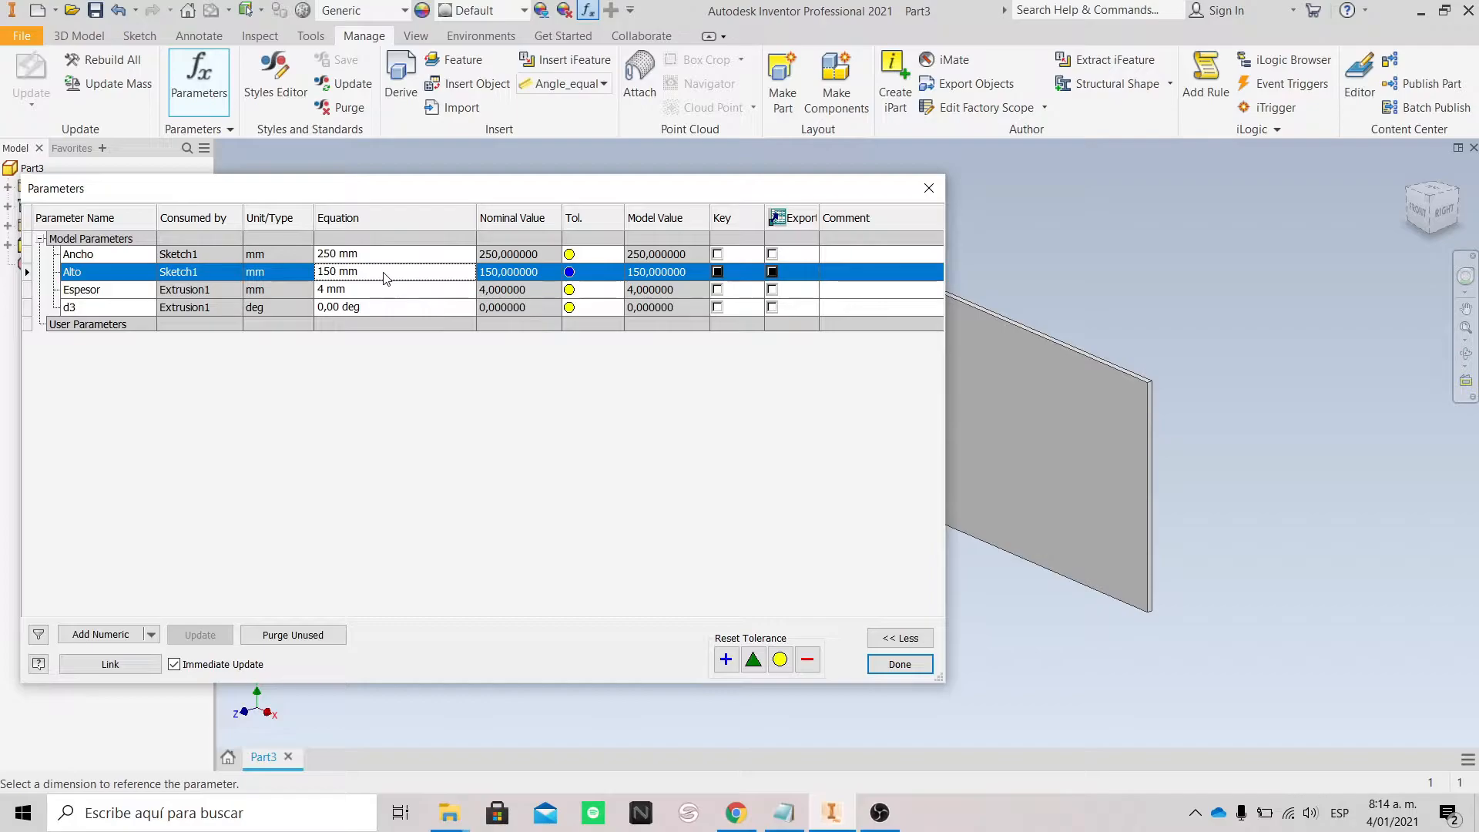
pyautogui.click(894, 663)
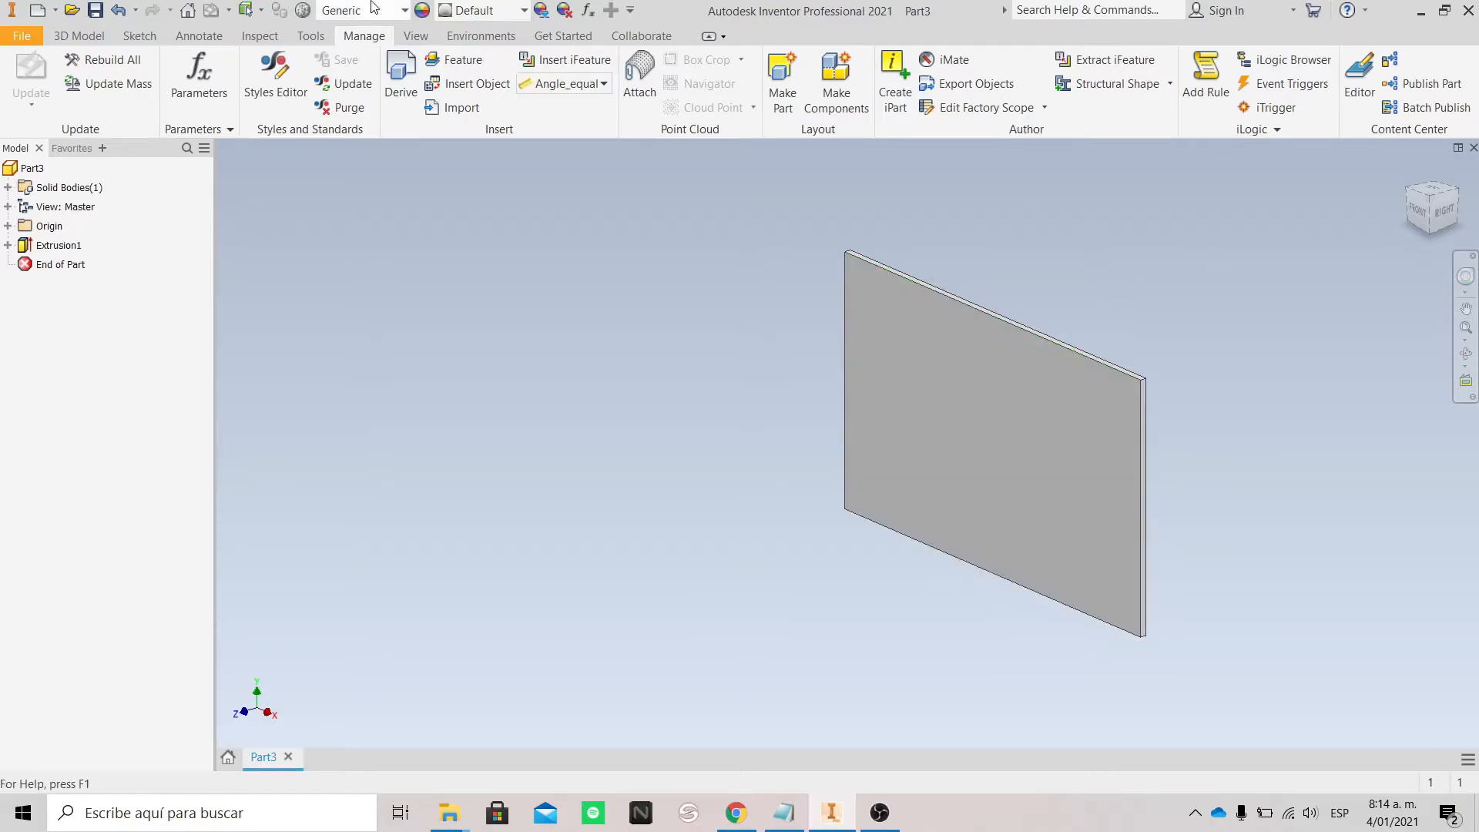
# Place a hole of 10 mm diameter on the plate's front face near its upper-left corner.
pyautogui.click(141, 37)
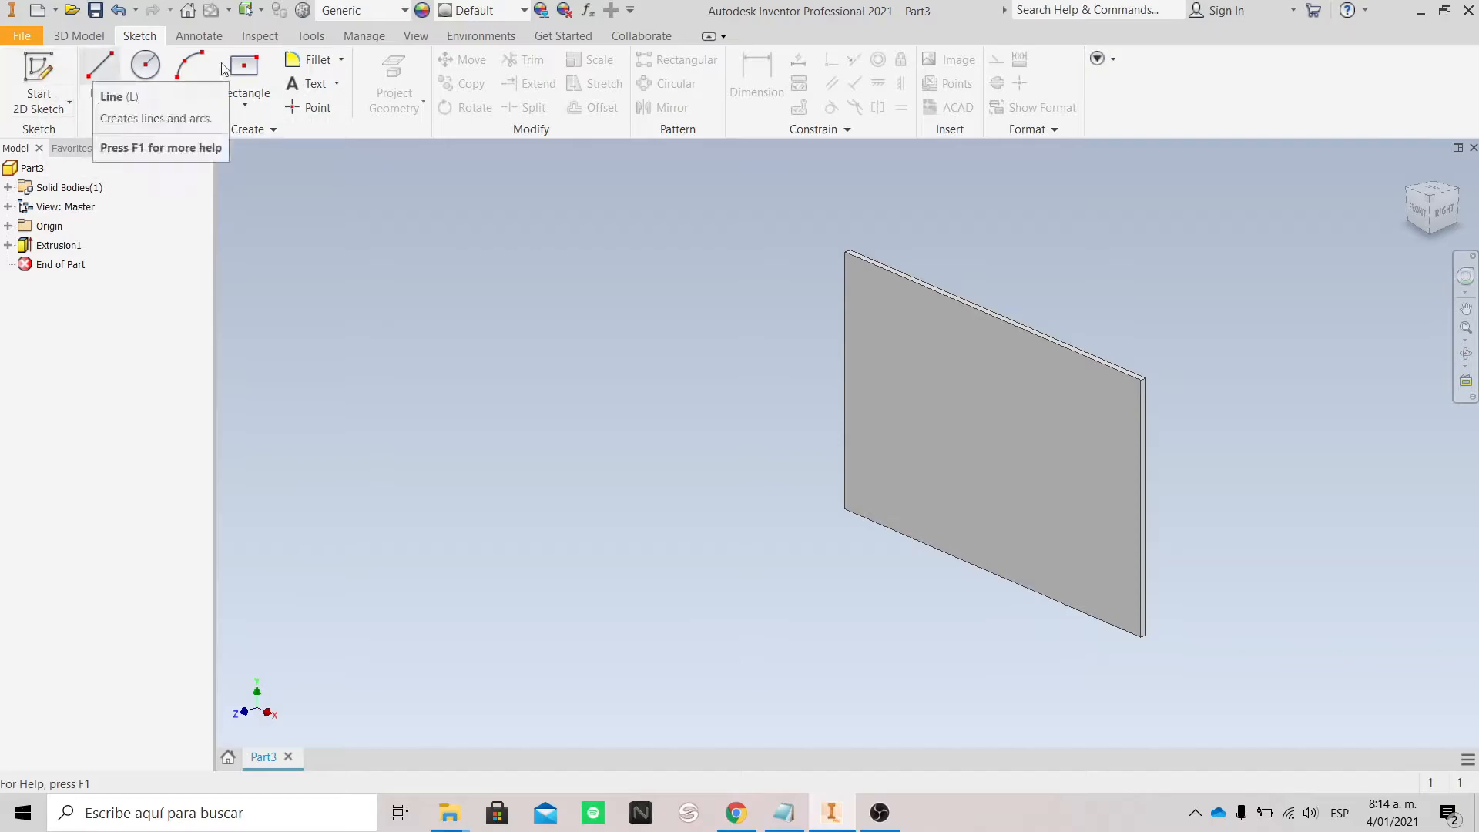
pyautogui.click(80, 36)
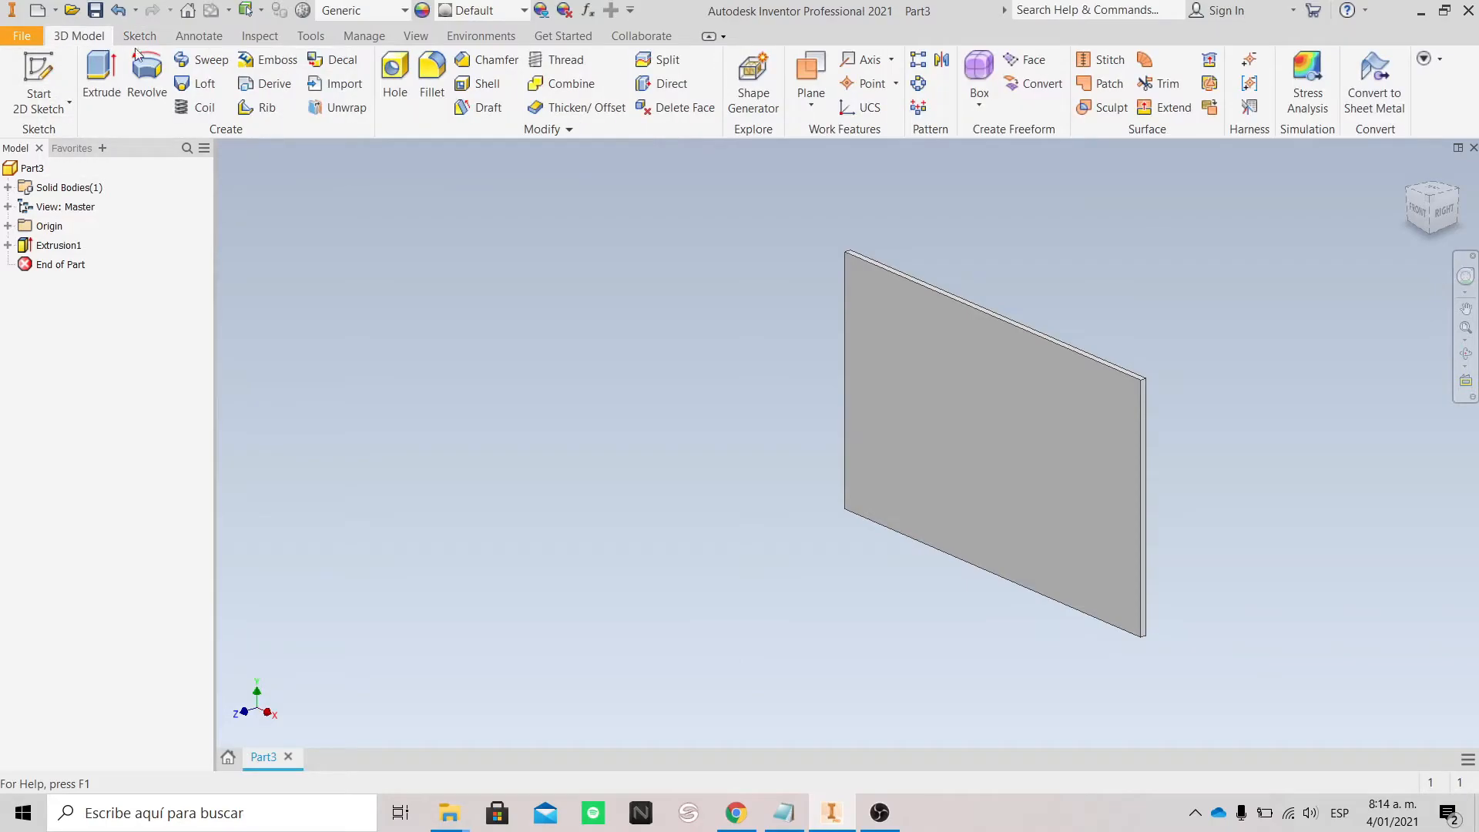
pyautogui.click(393, 74)
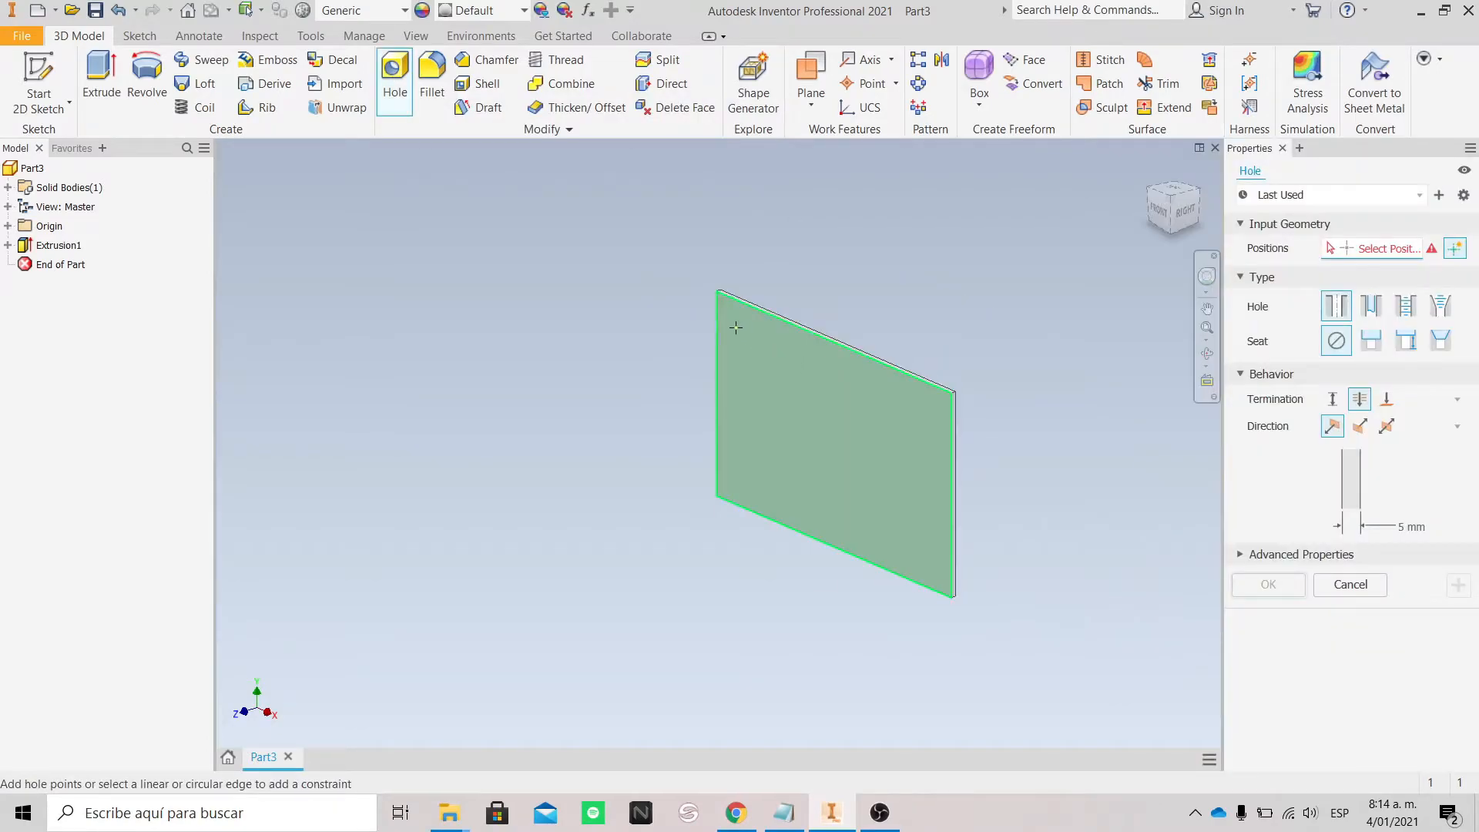
pyautogui.scroll(-3, 736, 329)
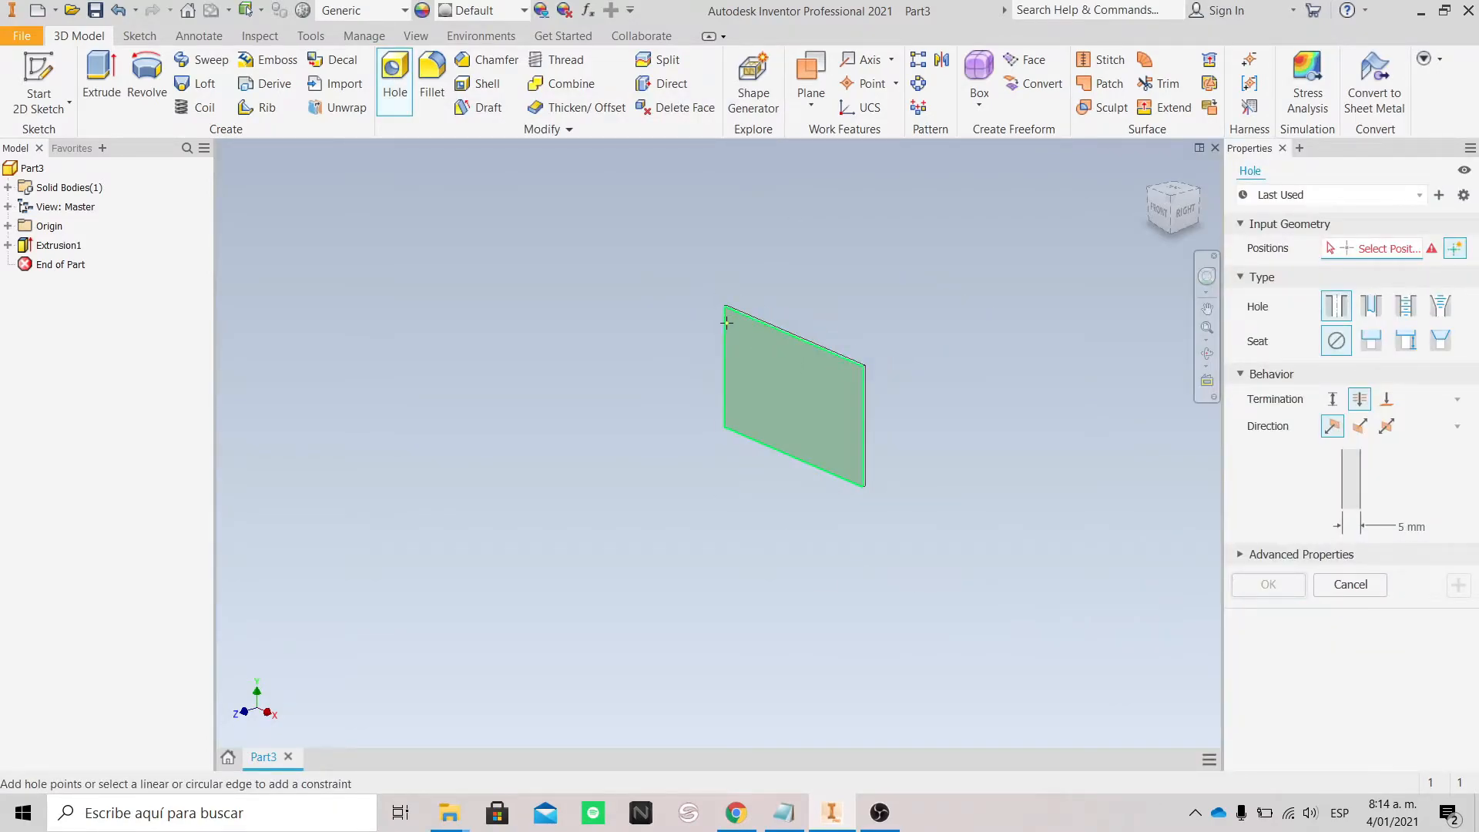
pyautogui.scroll(3, 766, 337)
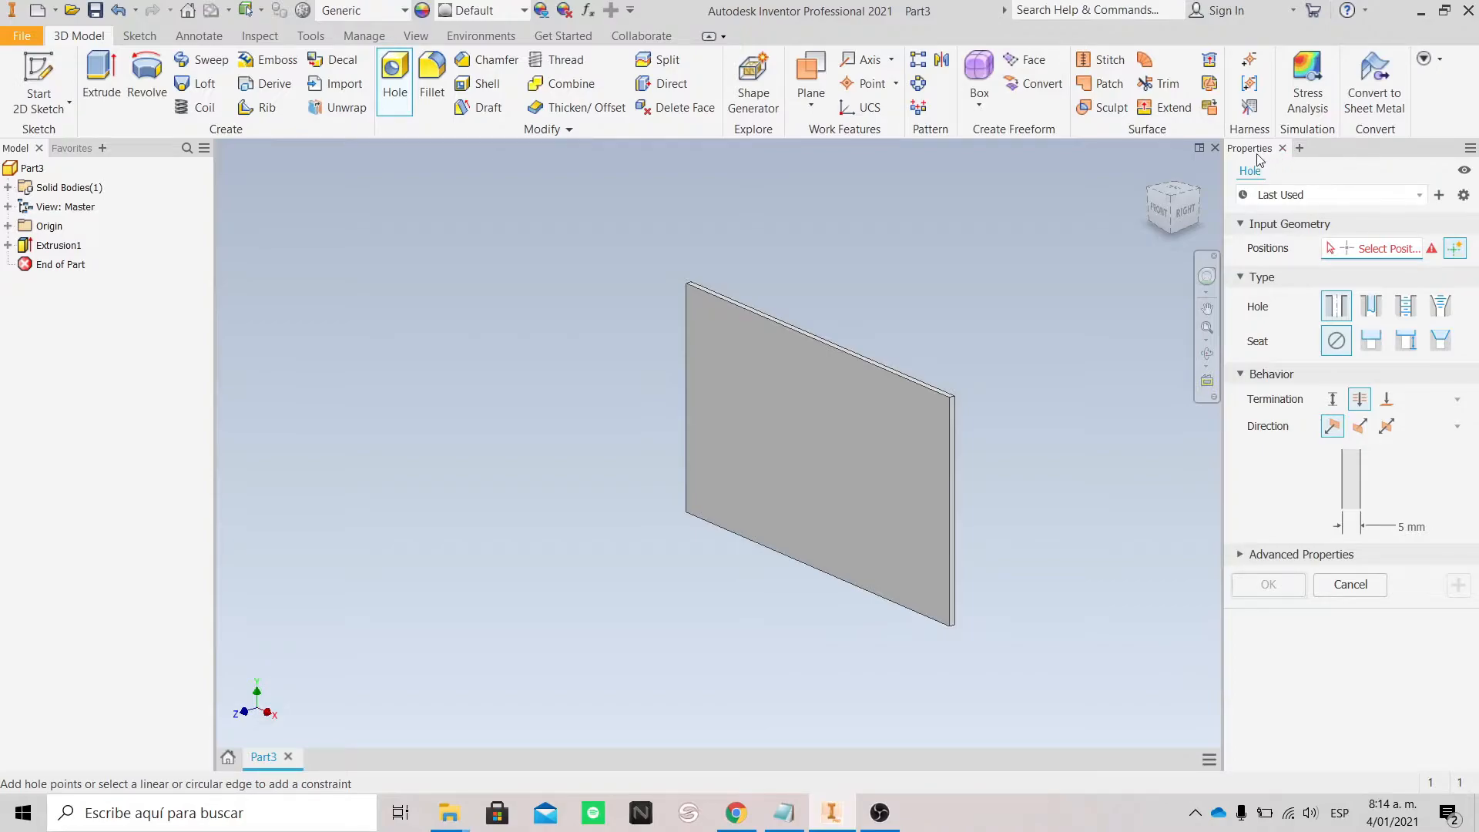
pyautogui.moveTo(1263, 154); pyautogui.dragTo(501, 233)
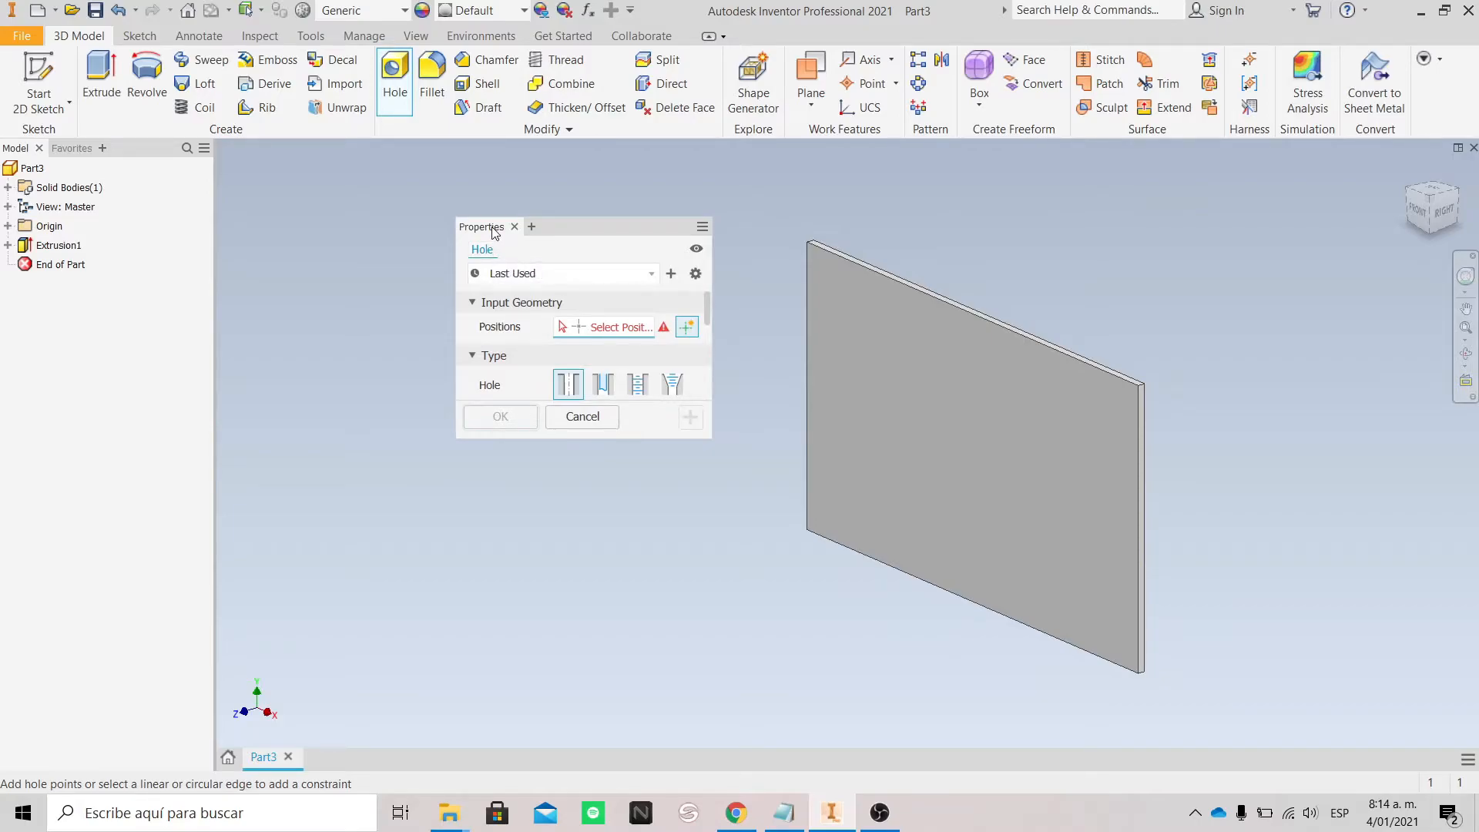
pyautogui.moveTo(485, 233); pyautogui.dragTo(1478, 262)
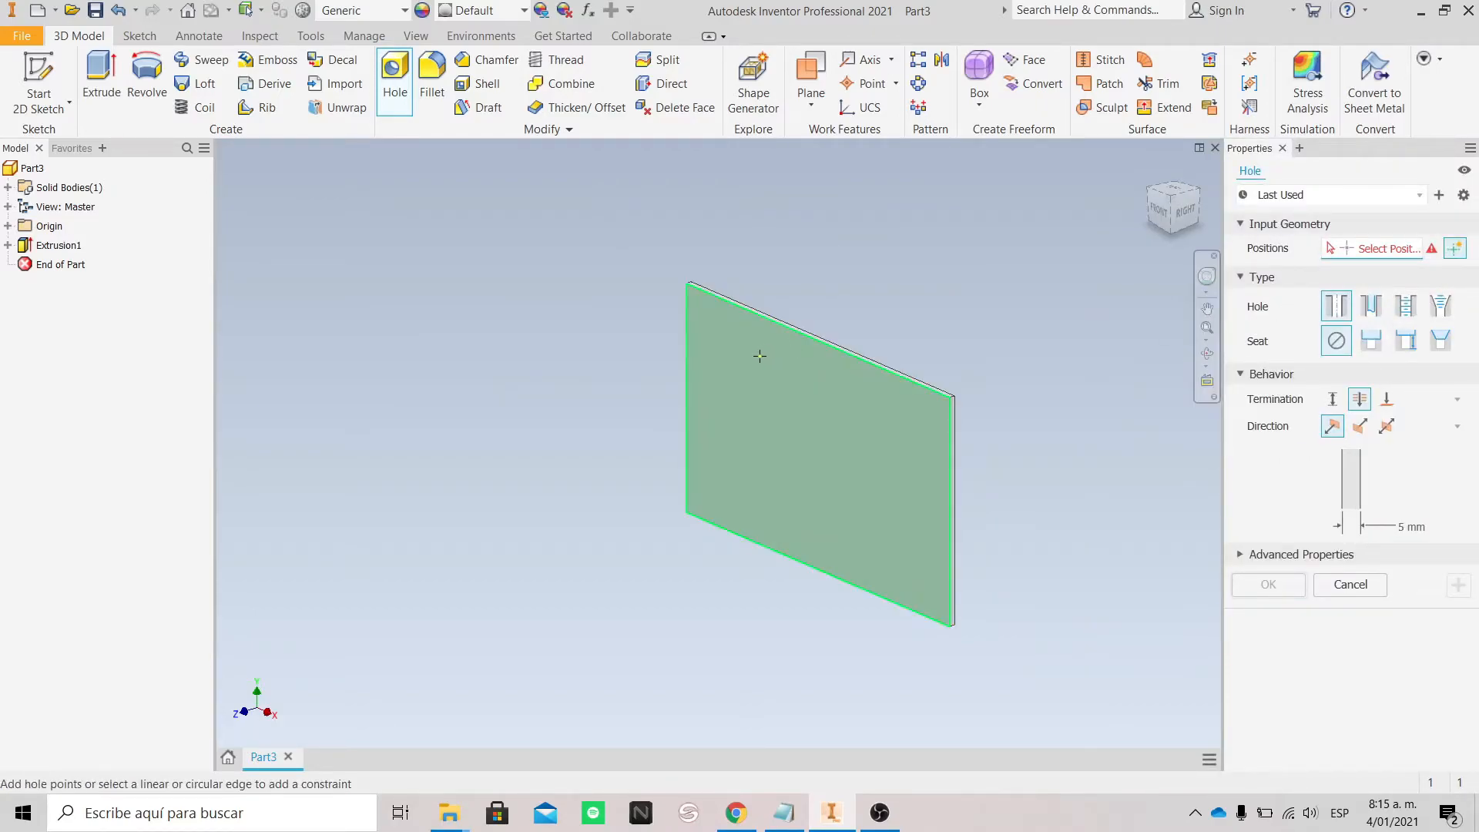
pyautogui.scroll(5, 691, 295)
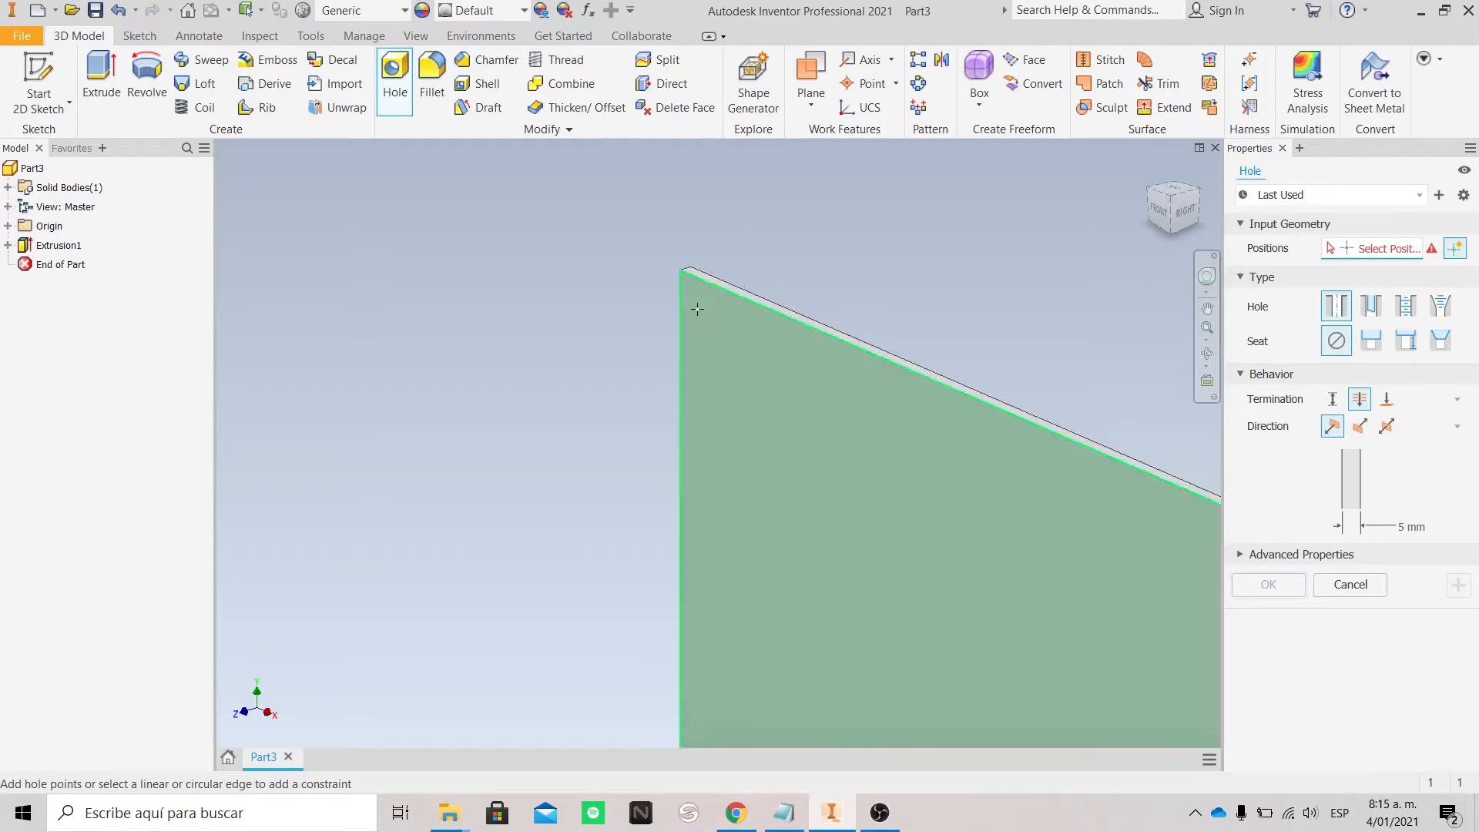
pyautogui.click(729, 349)
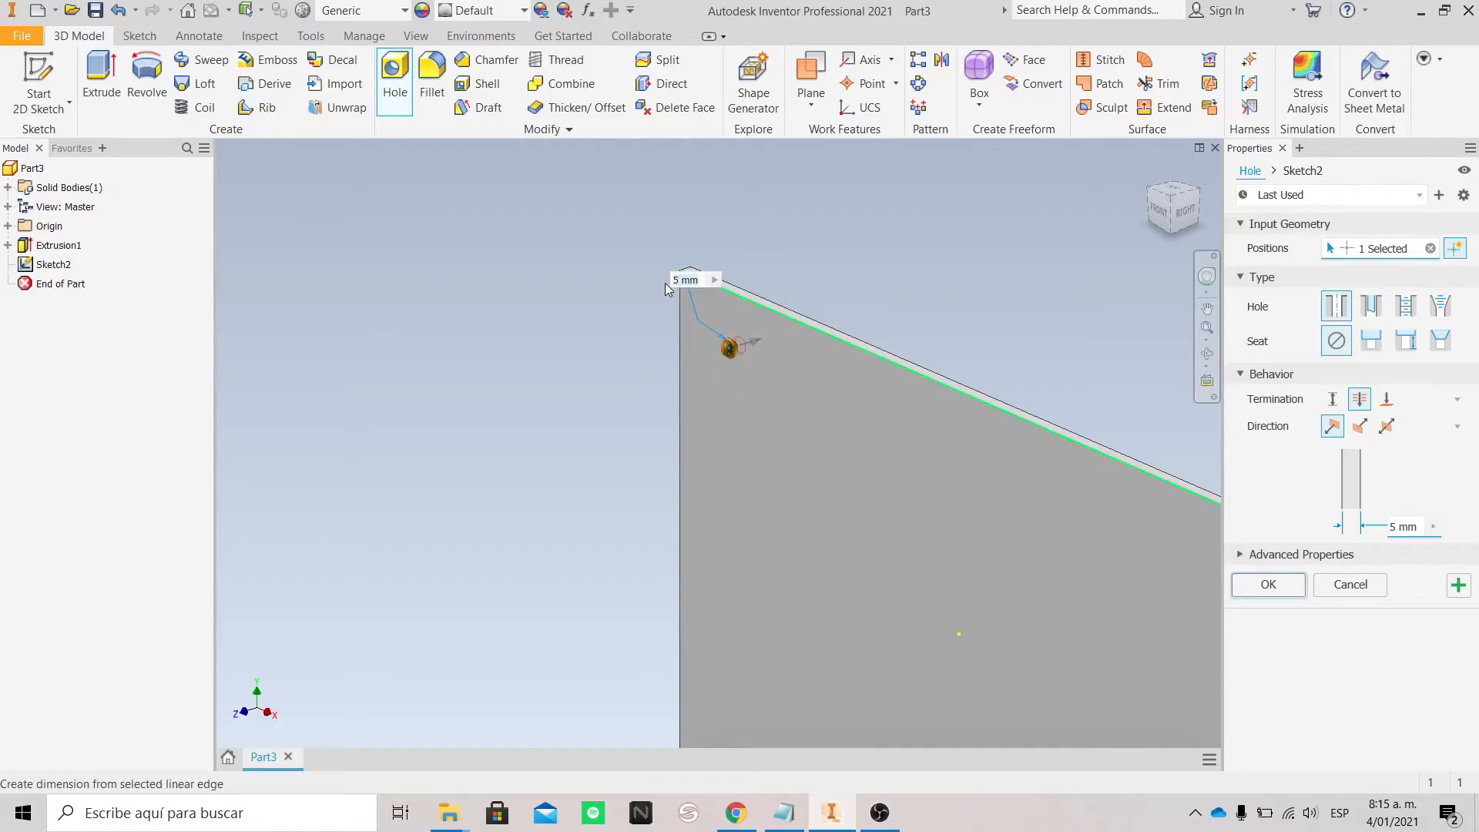
pyautogui.write('10')
pyautogui.press('Return')
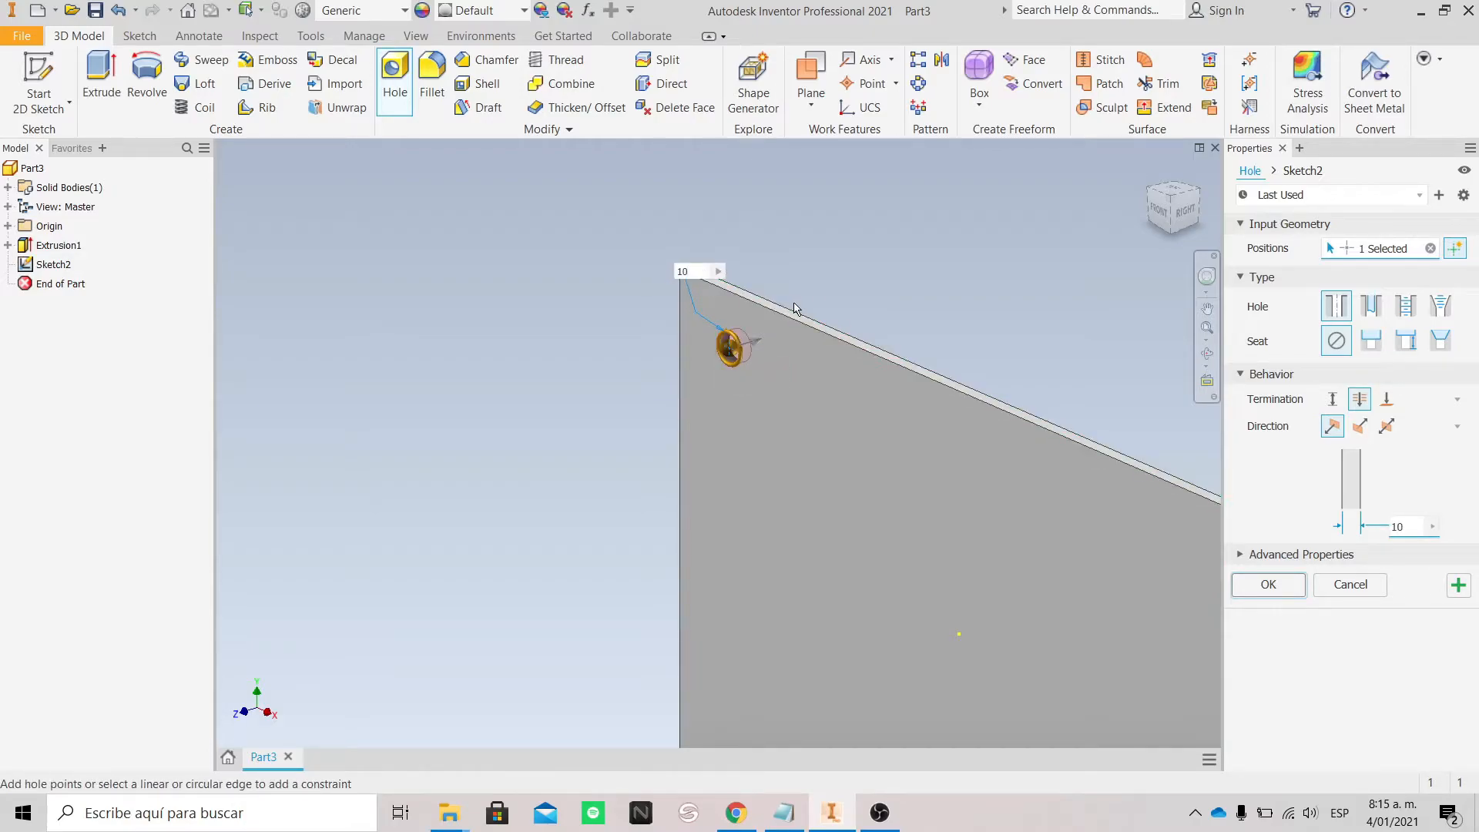
# Position the hole's centre 15 mm from the plate's top edge and 15 mm from its left edge.
pyautogui.click(763, 308)
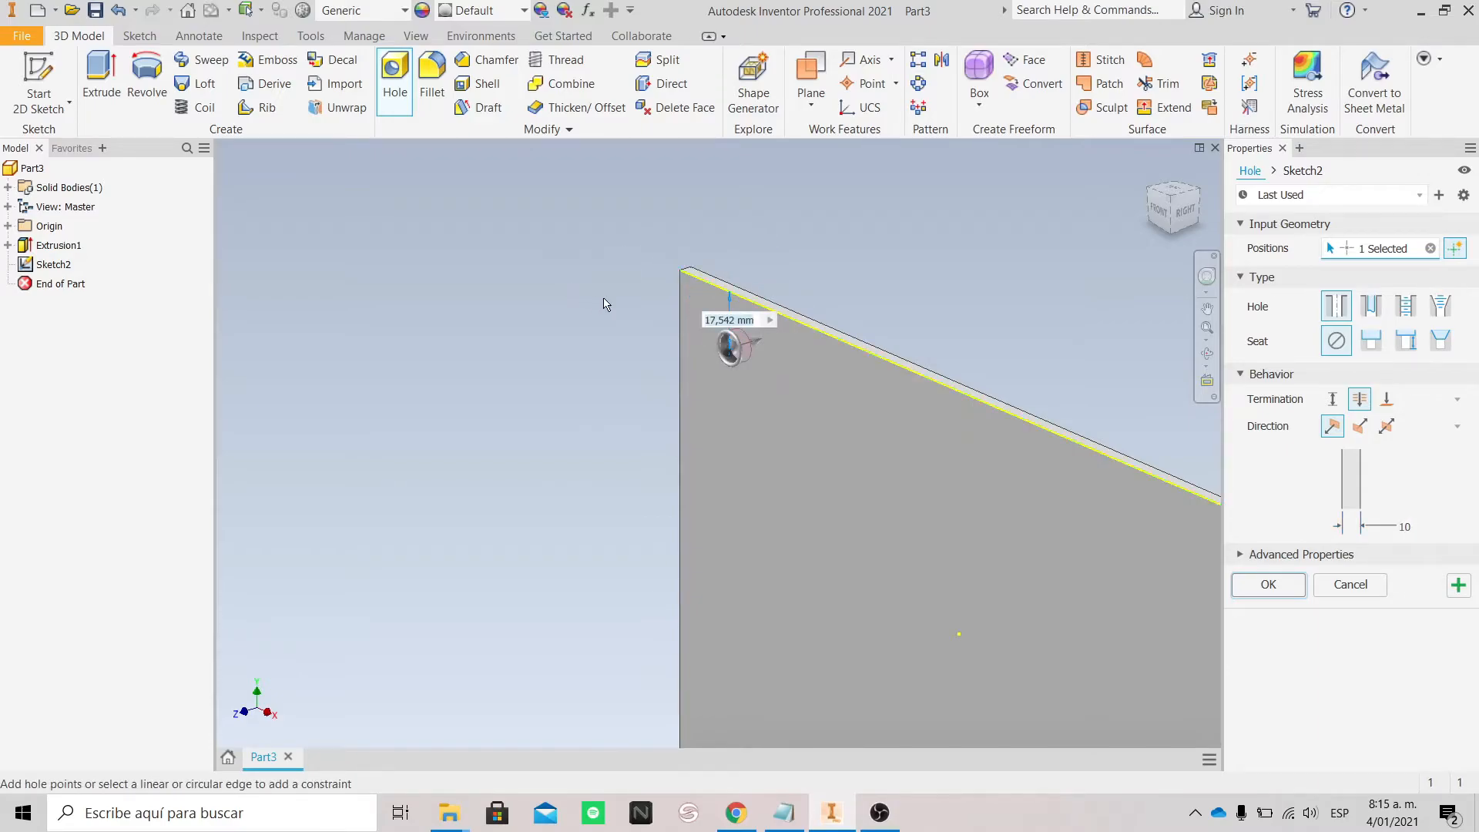
pyautogui.click(730, 322)
pyautogui.write('15')
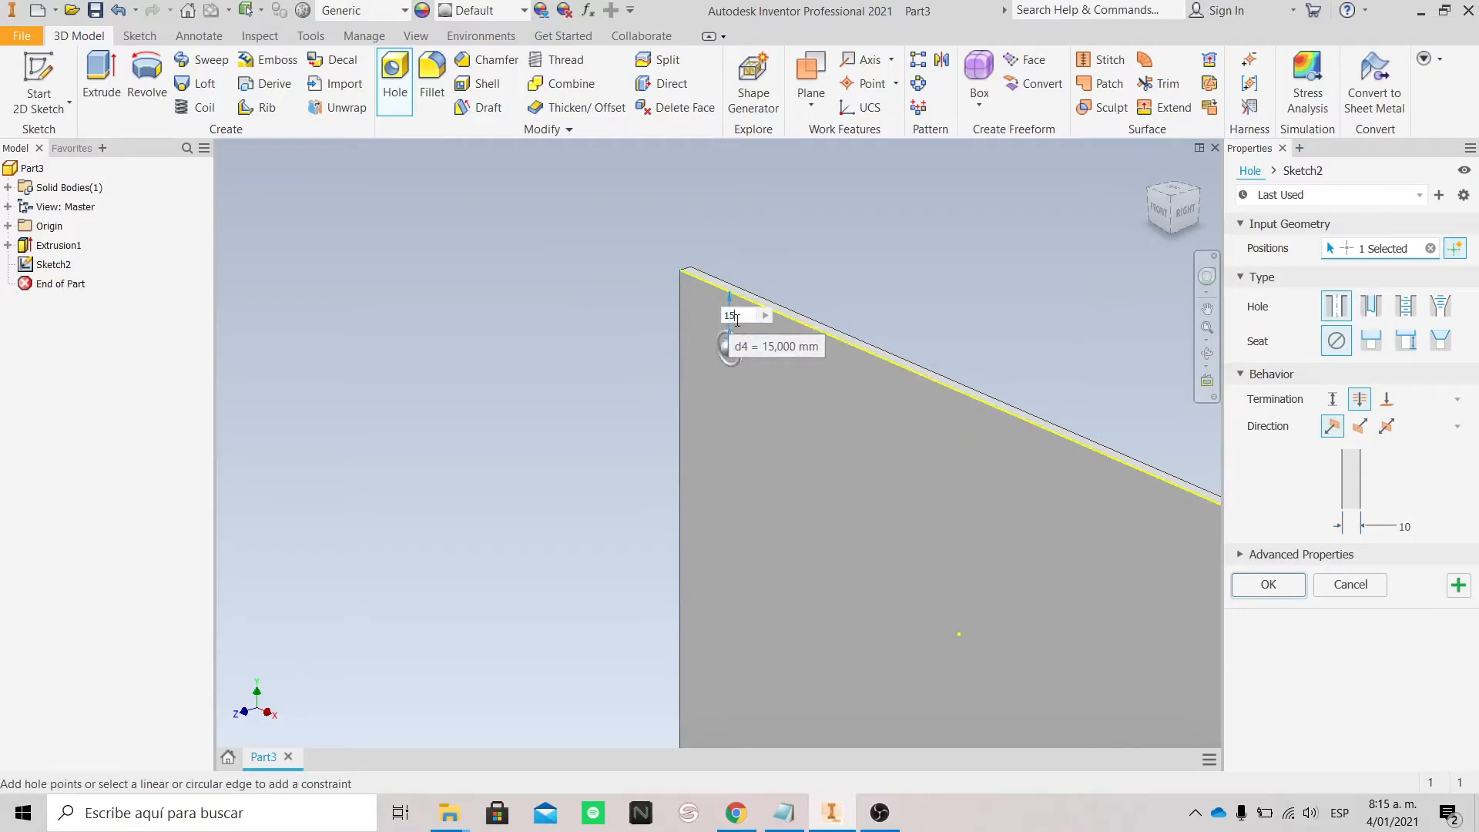
pyautogui.press('Return')
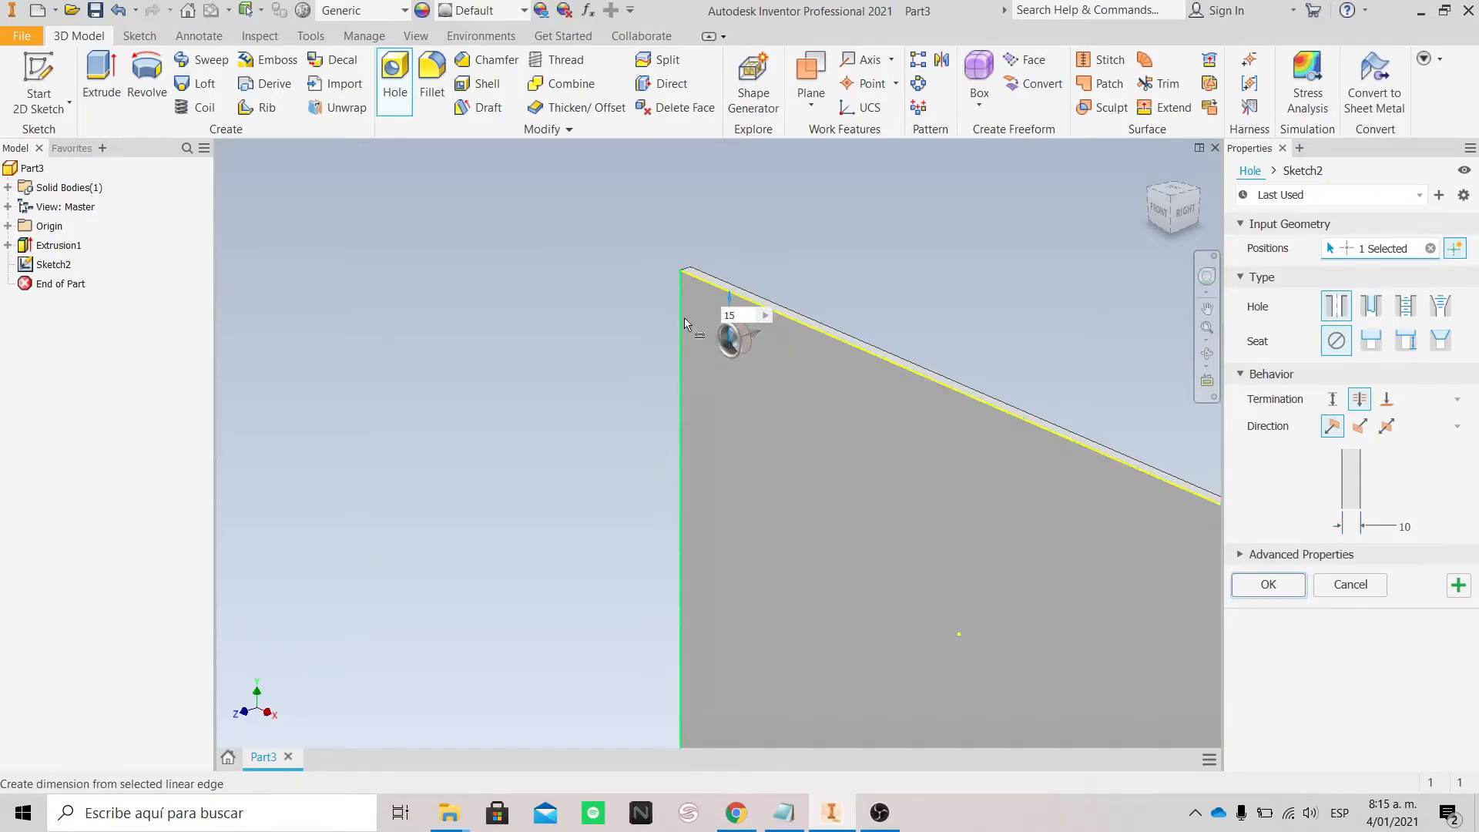
pyautogui.click(682, 359)
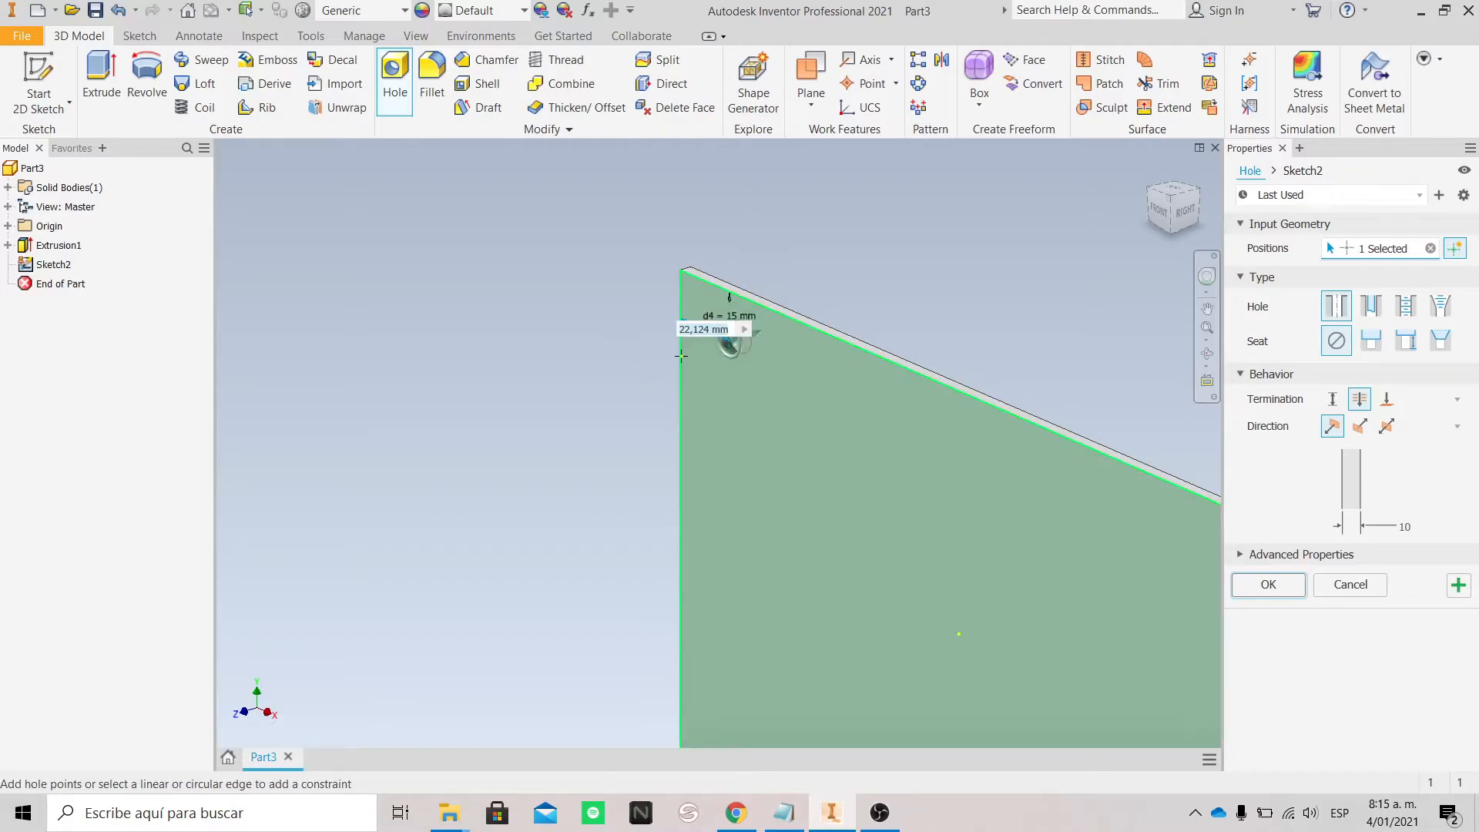
pyautogui.write('15')
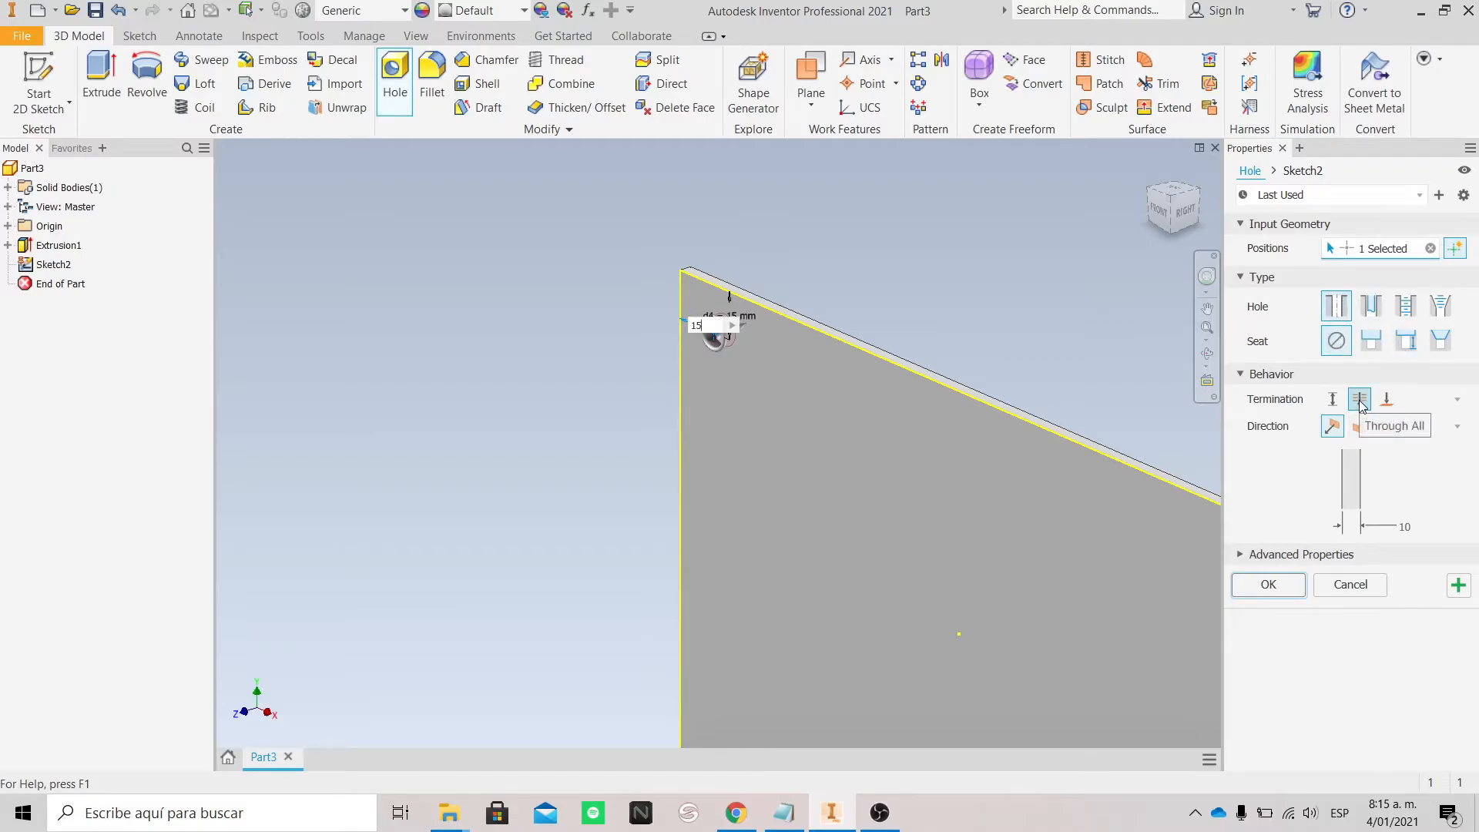
# Finish the corner hole with a 10 mm diameter and Through All termination.
pyautogui.click(1402, 529)
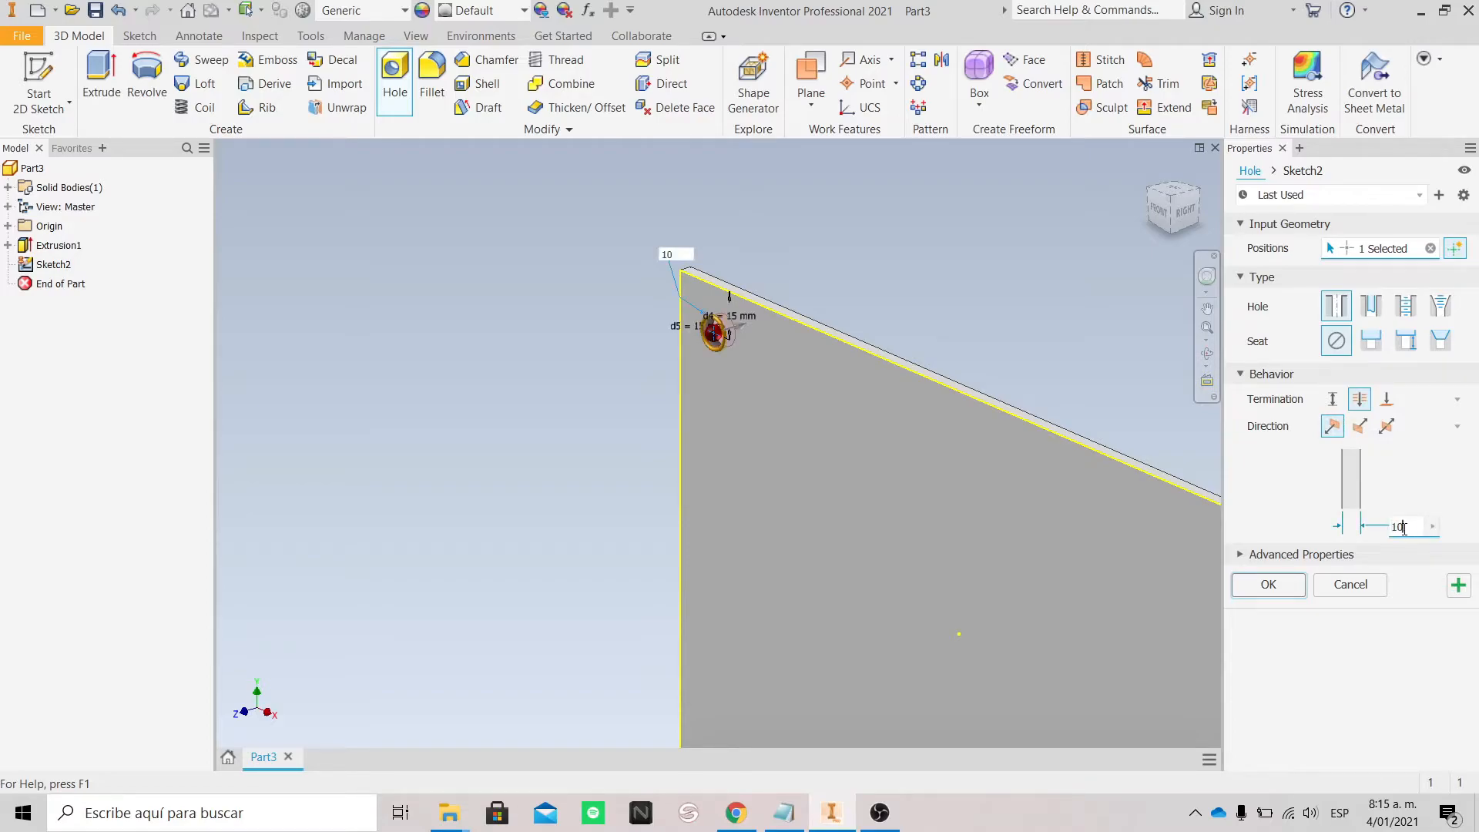
pyautogui.click(1276, 588)
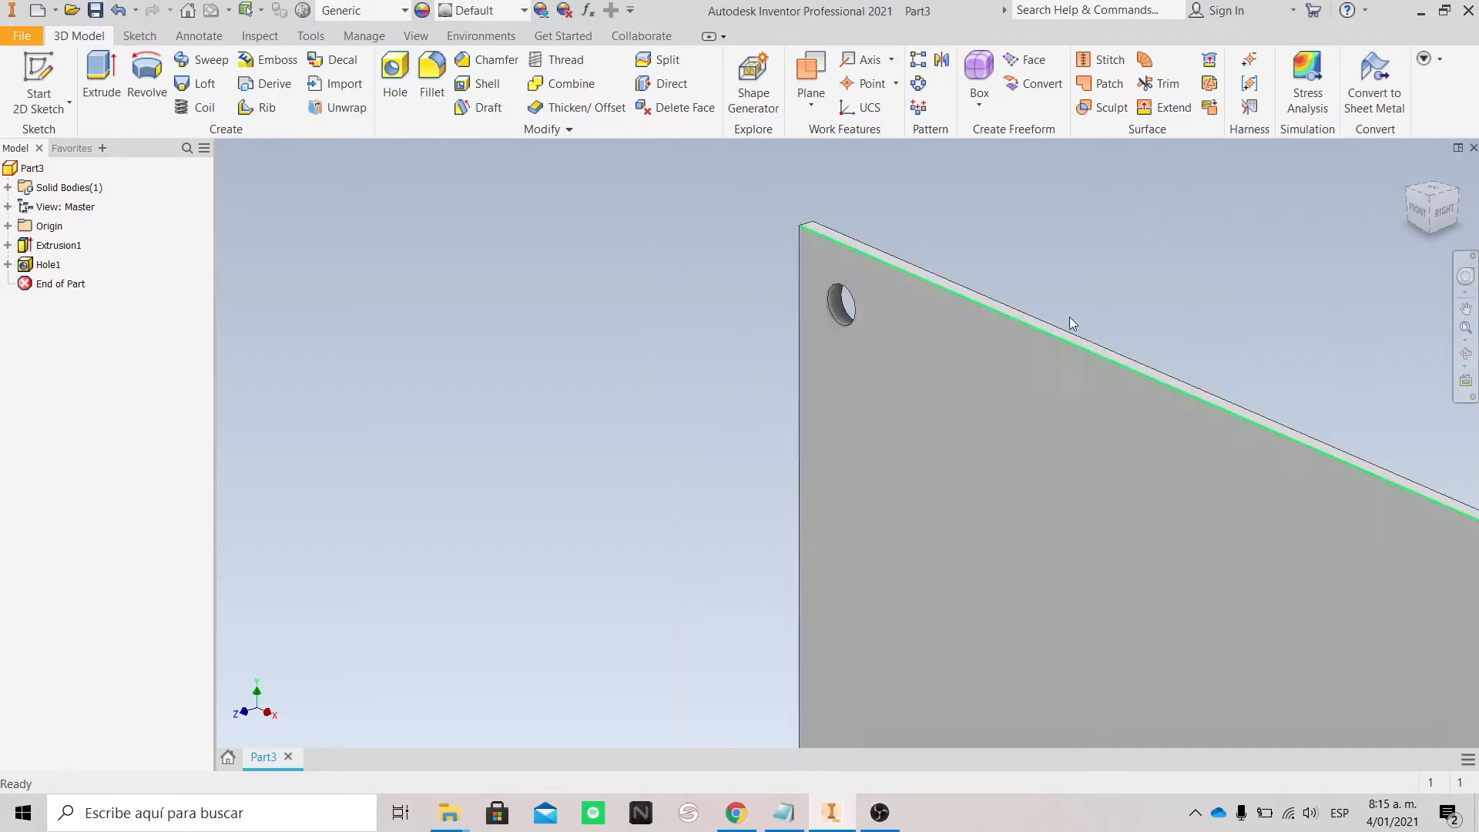
pyautogui.scroll(5, 1070, 313)
pyautogui.scroll(-4, 1154, 290)
pyautogui.moveTo(1110, 358); pyautogui.dragTo(963, 258, button='middle')
pyautogui.scroll(-3, 946, 319)
pyautogui.scroll(2, 946, 319)
pyautogui.keyDown('shift'); pyautogui.moveTo(946, 319); pyautogui.dragTo(936, 335, button='middle'); pyautogui.keyUp('shift')
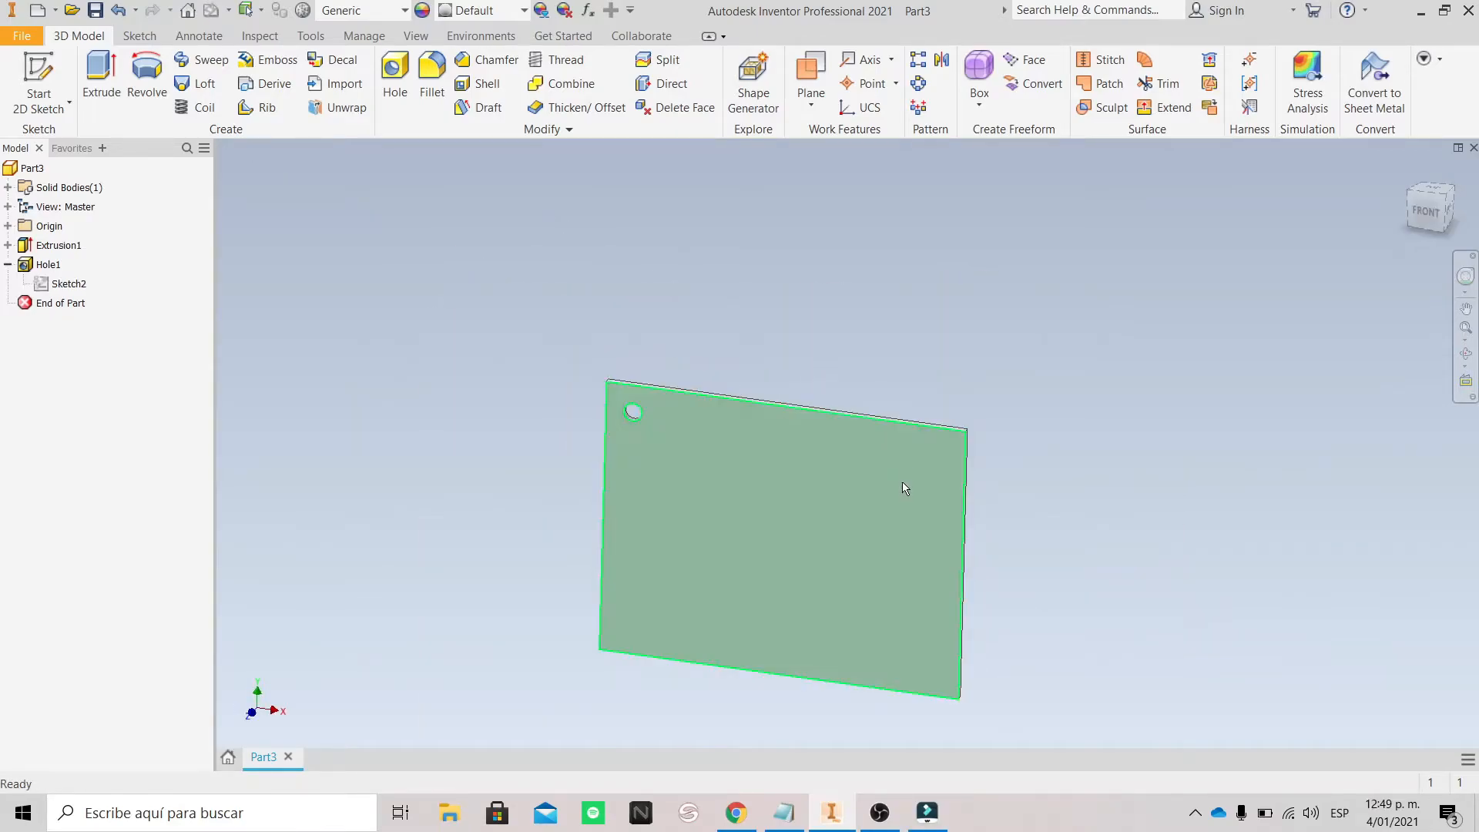
# Start a rectangular pattern of the corner hole along the plate's top edge, flipping the first direction to run across the plate.
pyautogui.scroll(-3, 903, 479)
pyautogui.scroll(3, 909, 317)
pyautogui.click(918, 59)
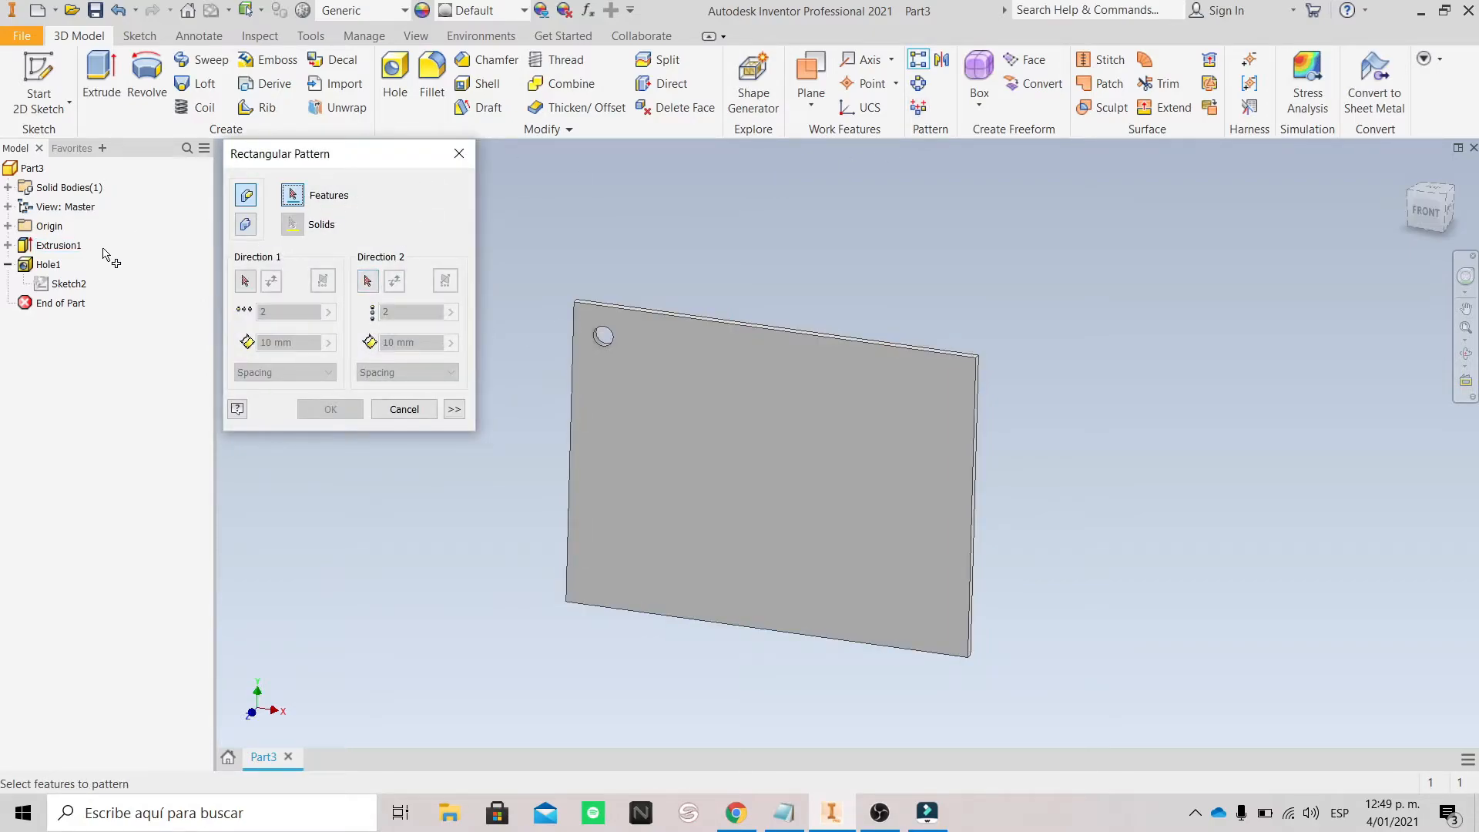
pyautogui.click(50, 265)
pyautogui.click(54, 266)
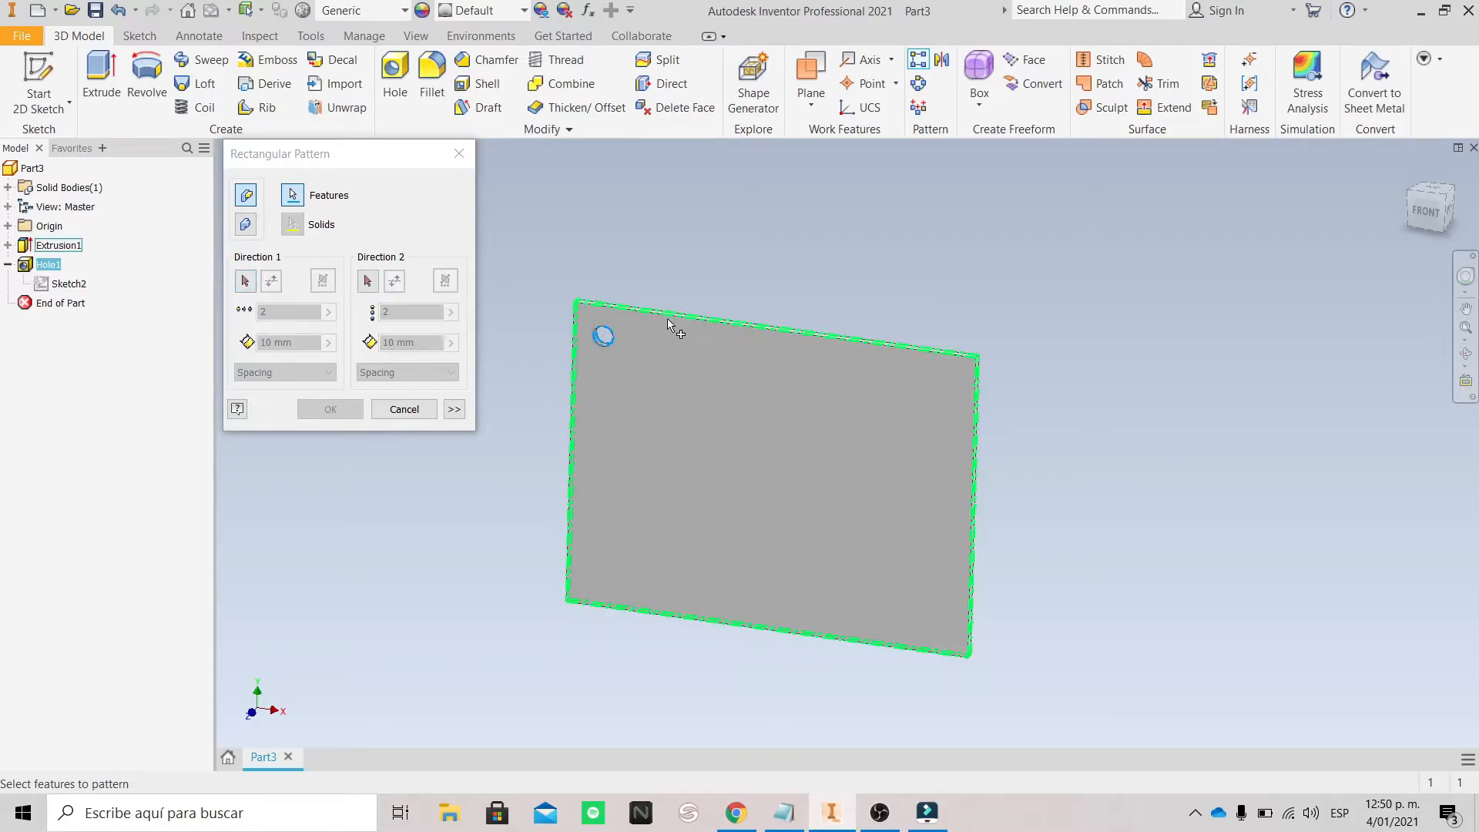
pyautogui.click(245, 281)
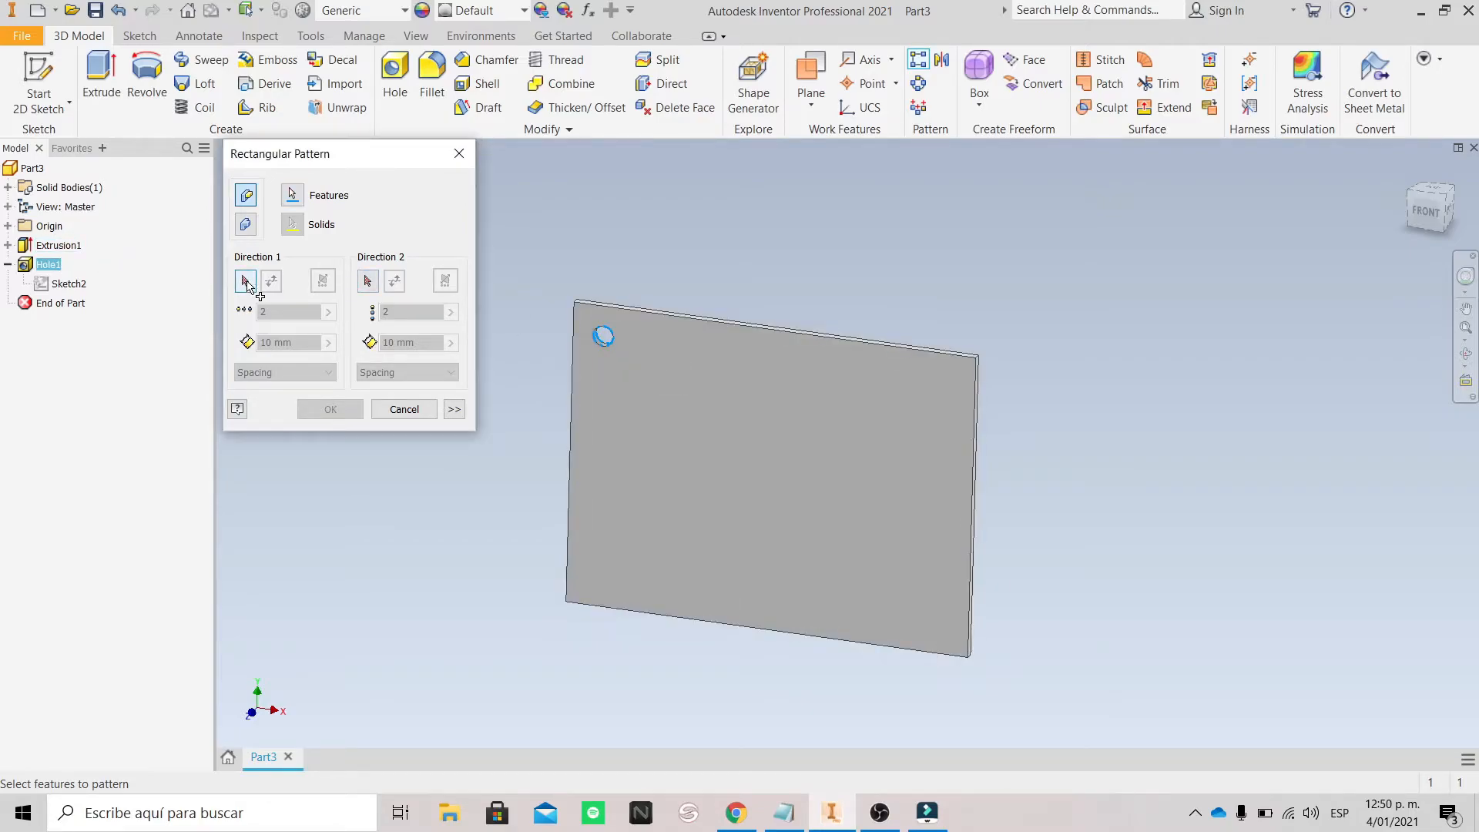
pyautogui.click(638, 314)
pyautogui.scroll(-2, 562, 341)
pyautogui.scroll(5, 593, 333)
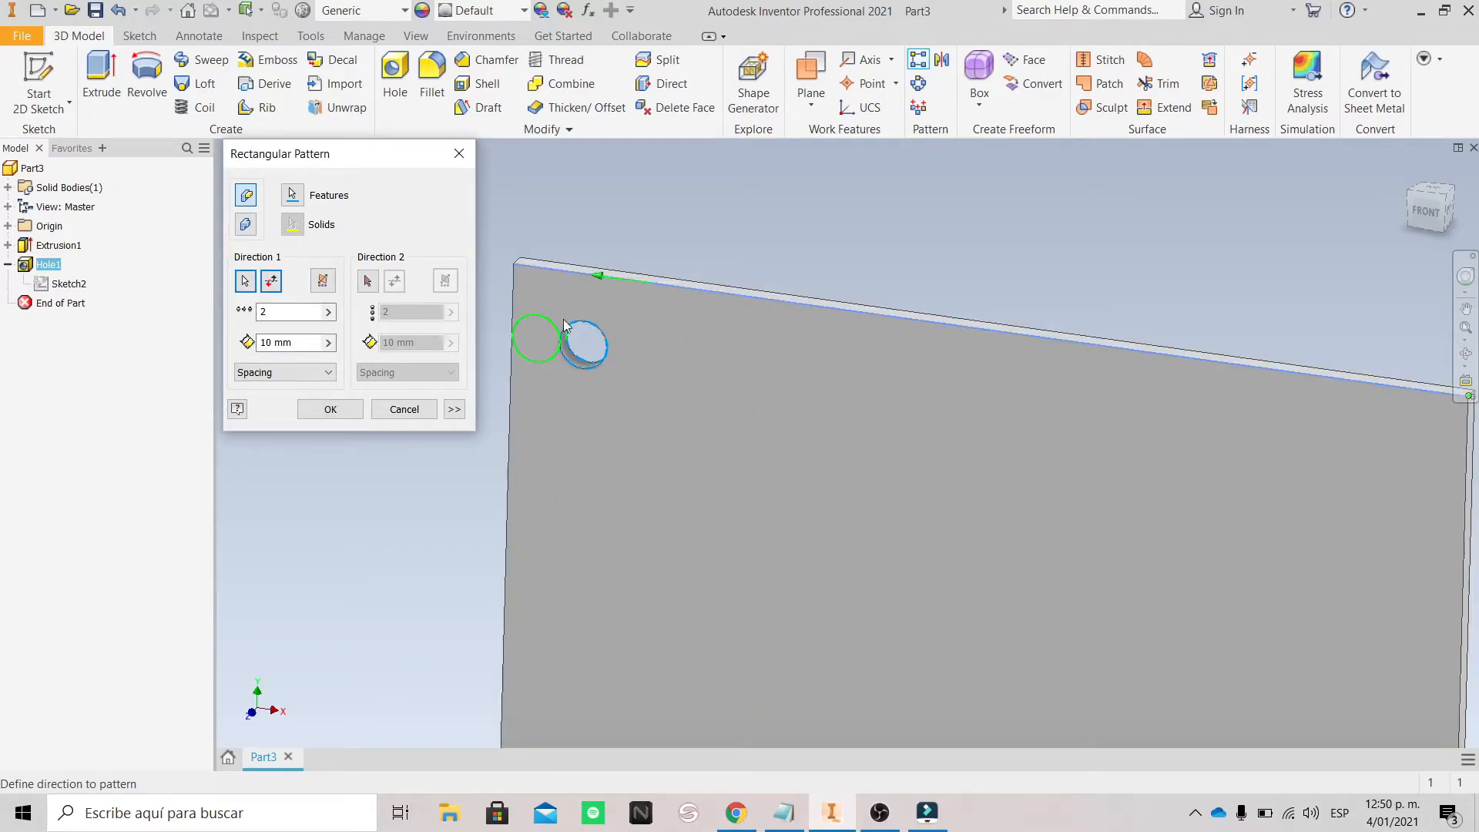
pyautogui.scroll(-2, 522, 333)
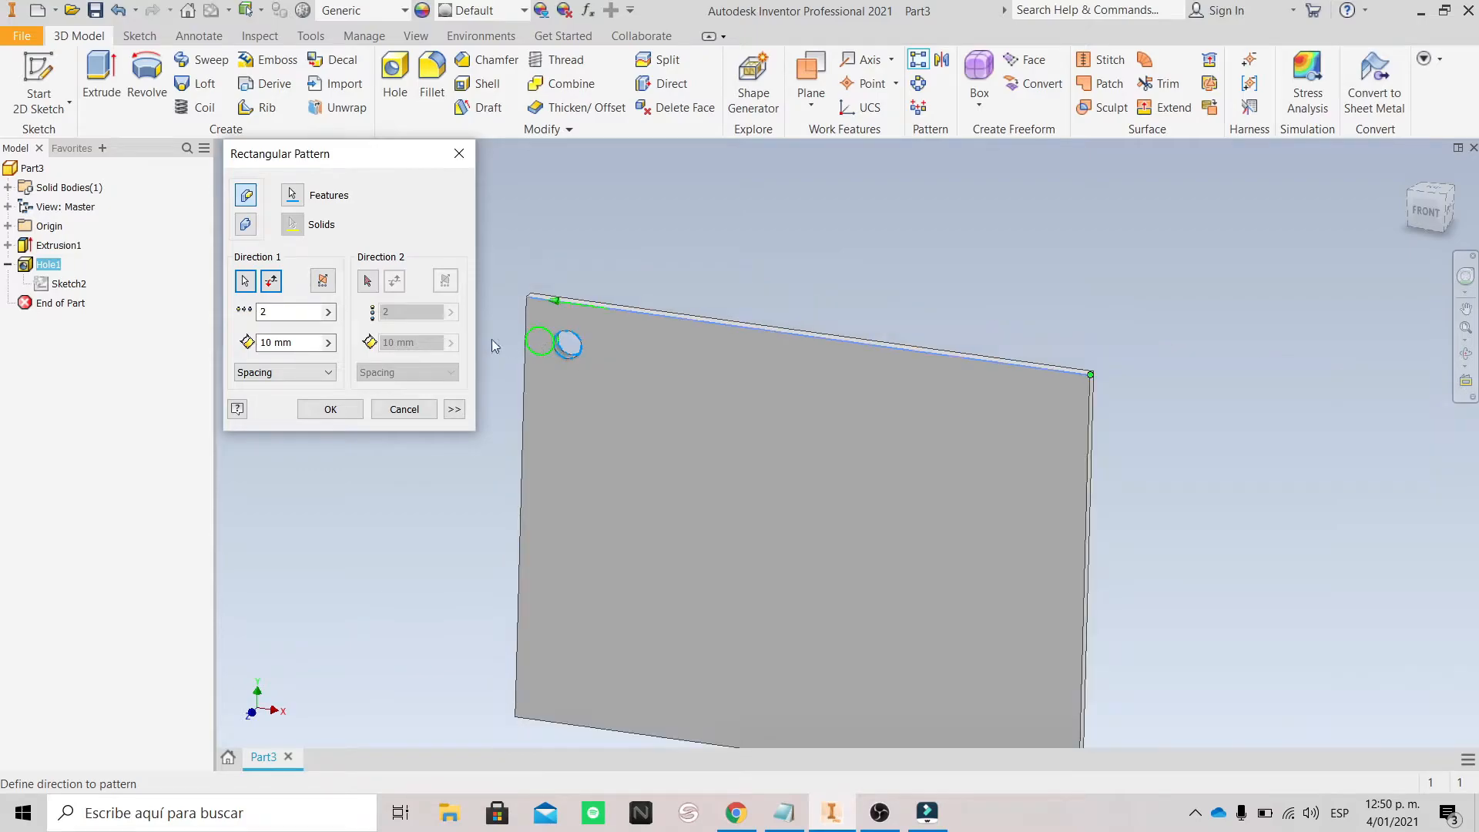
pyautogui.click(272, 281)
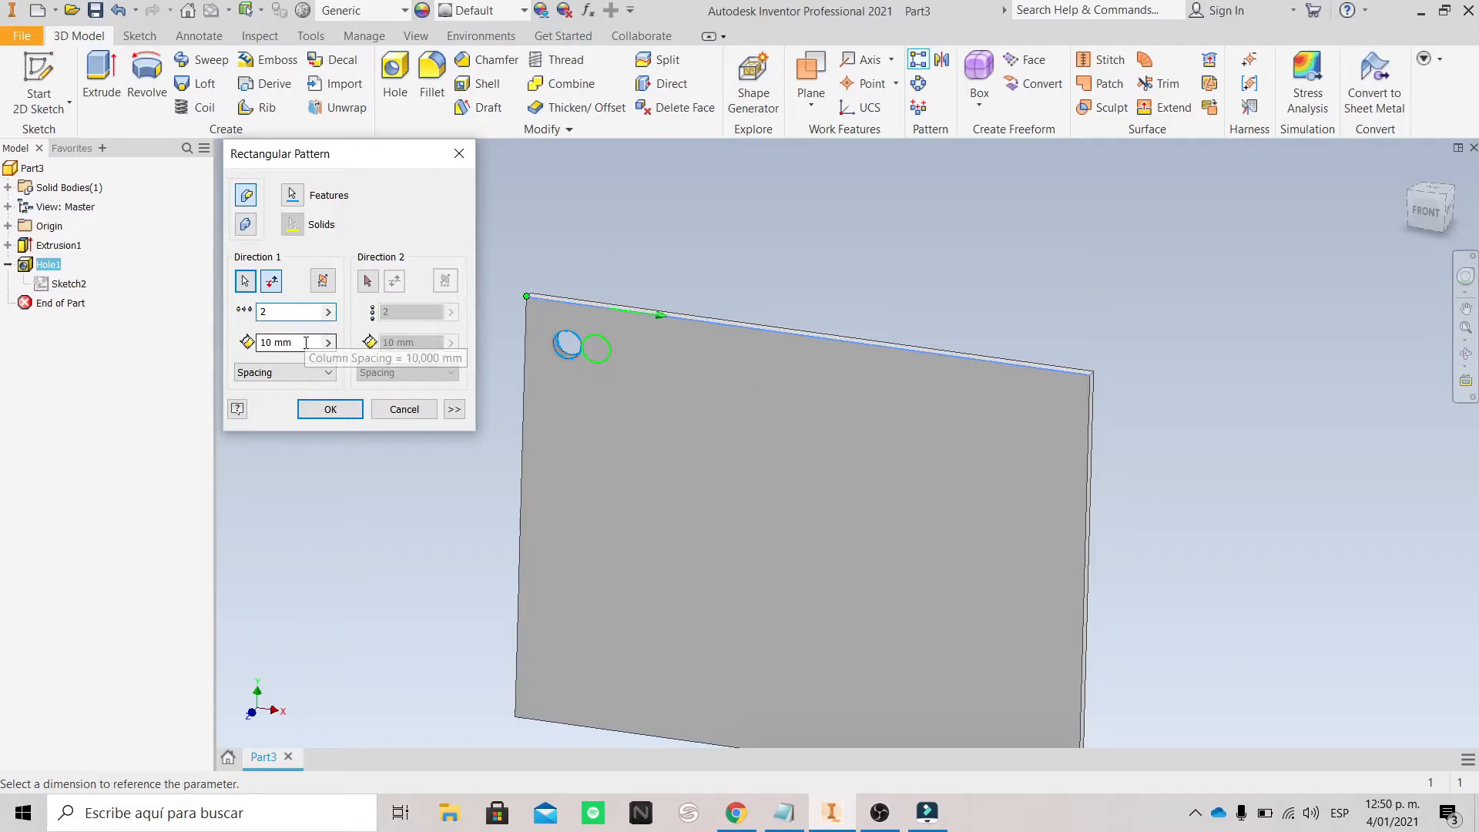
# Try a count of 1 in the pattern's first direction and set it back to 2.
pyautogui.press('BackSpace')
pyautogui.write('1')
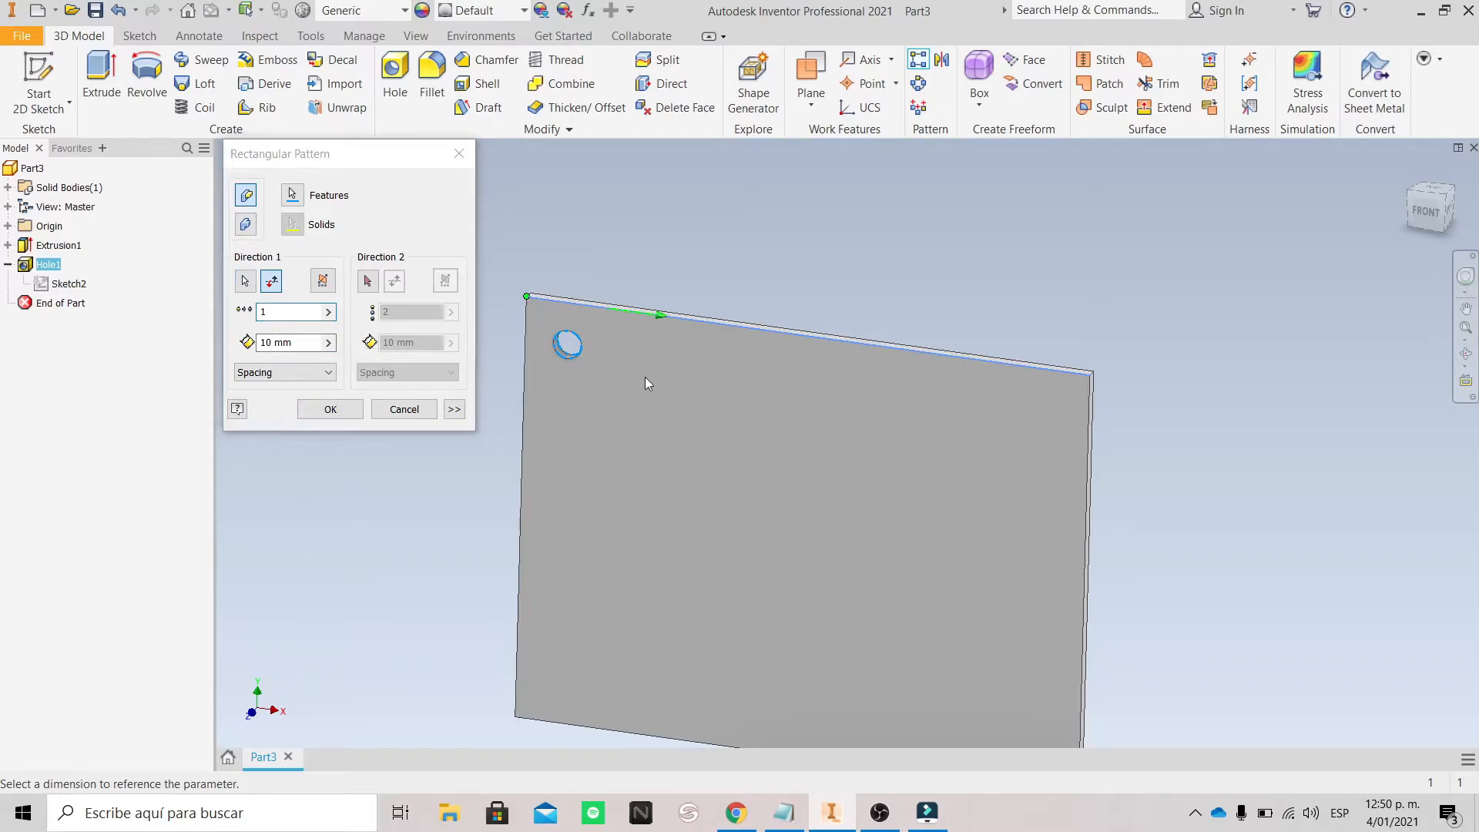
pyautogui.doubleClick(284, 312)
pyautogui.write('2')
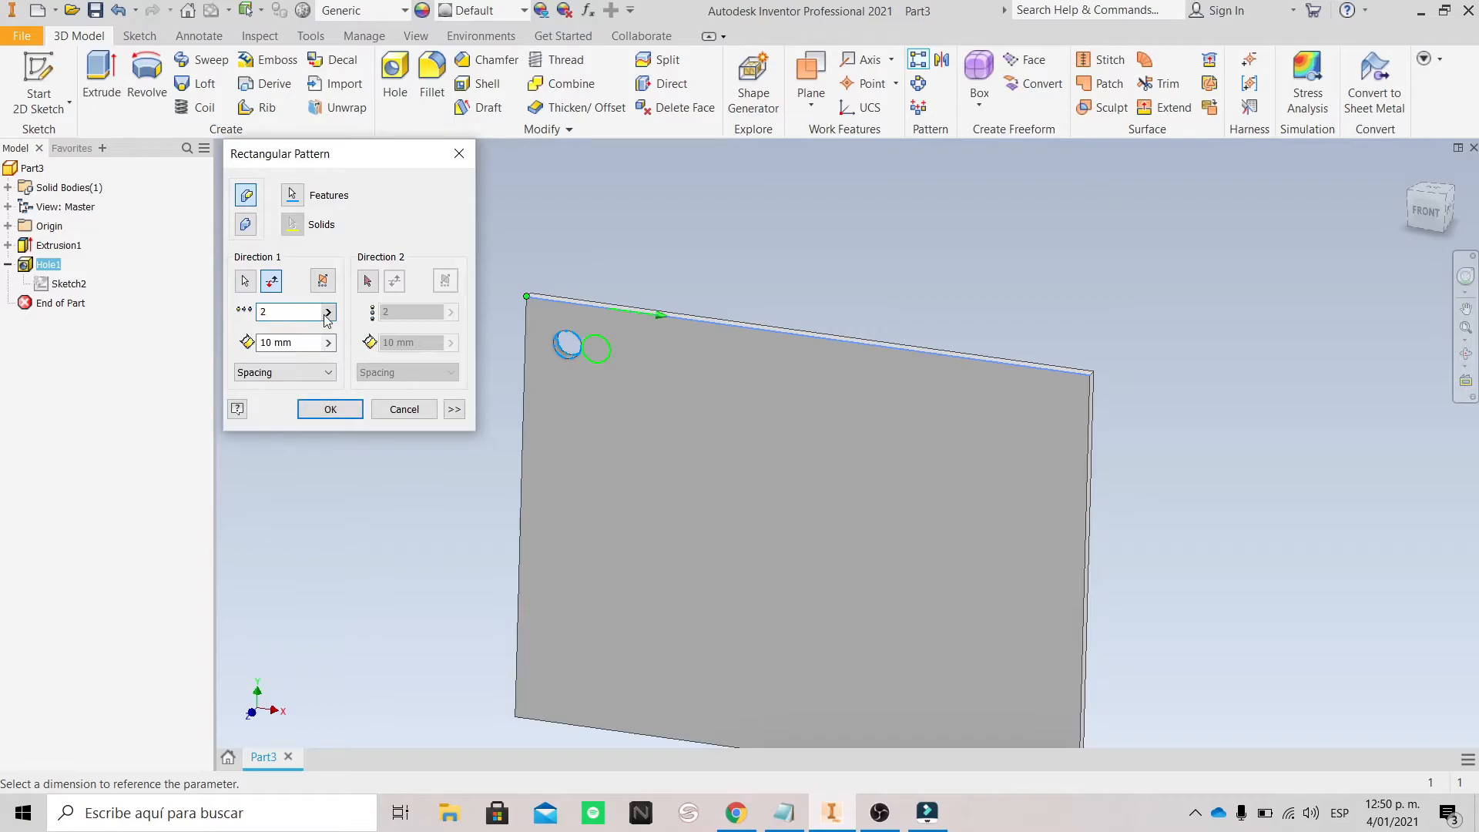
pyautogui.press('Tab')
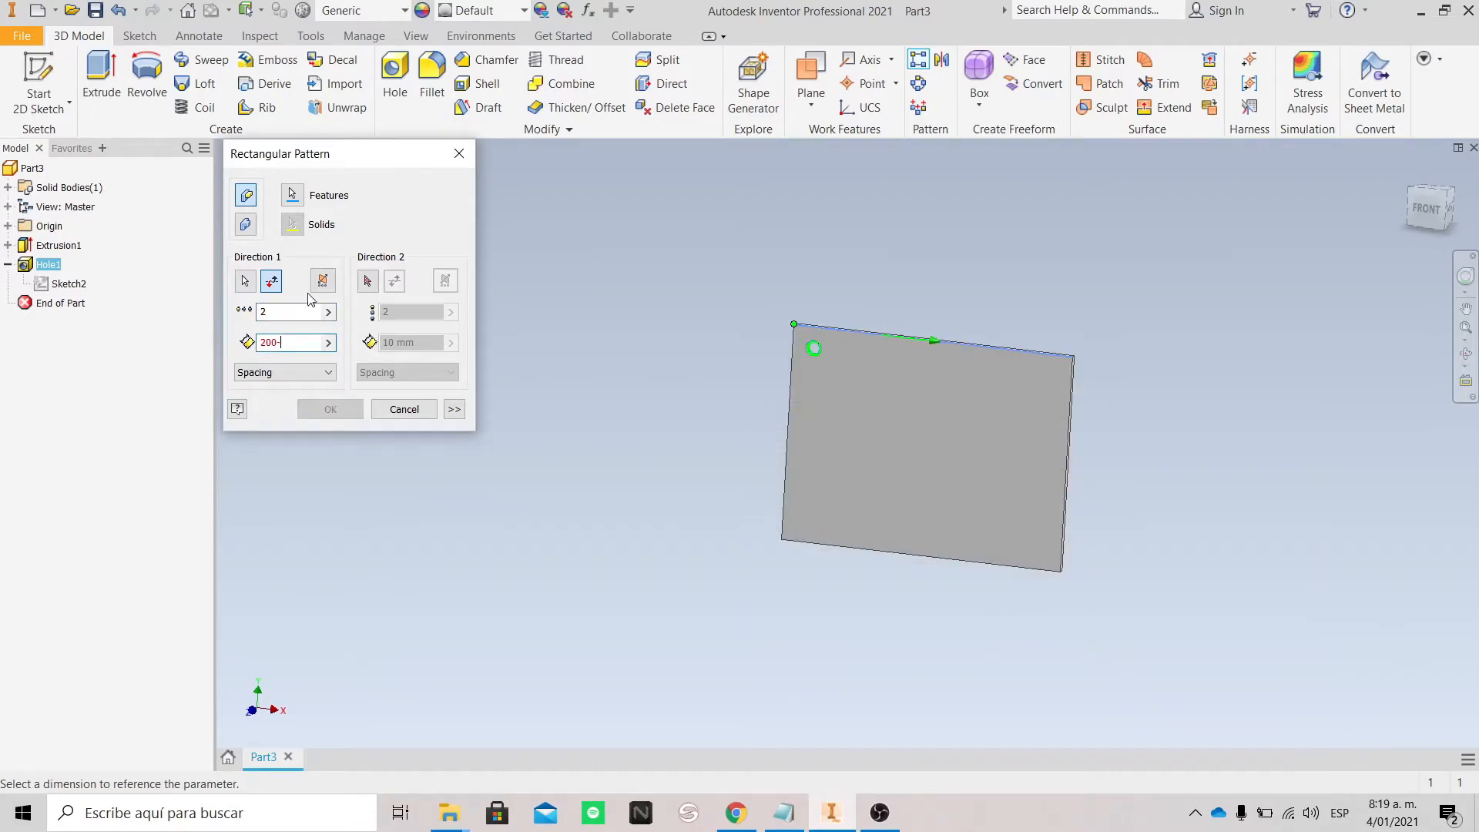
# Set the pattern's first-direction spacing to 200-15-15.
pyautogui.moveTo(282, 343); pyautogui.dragTo(266, 345)
pyautogui.press('BackSpace')
pyautogui.scroll(-3, 1074, 339)
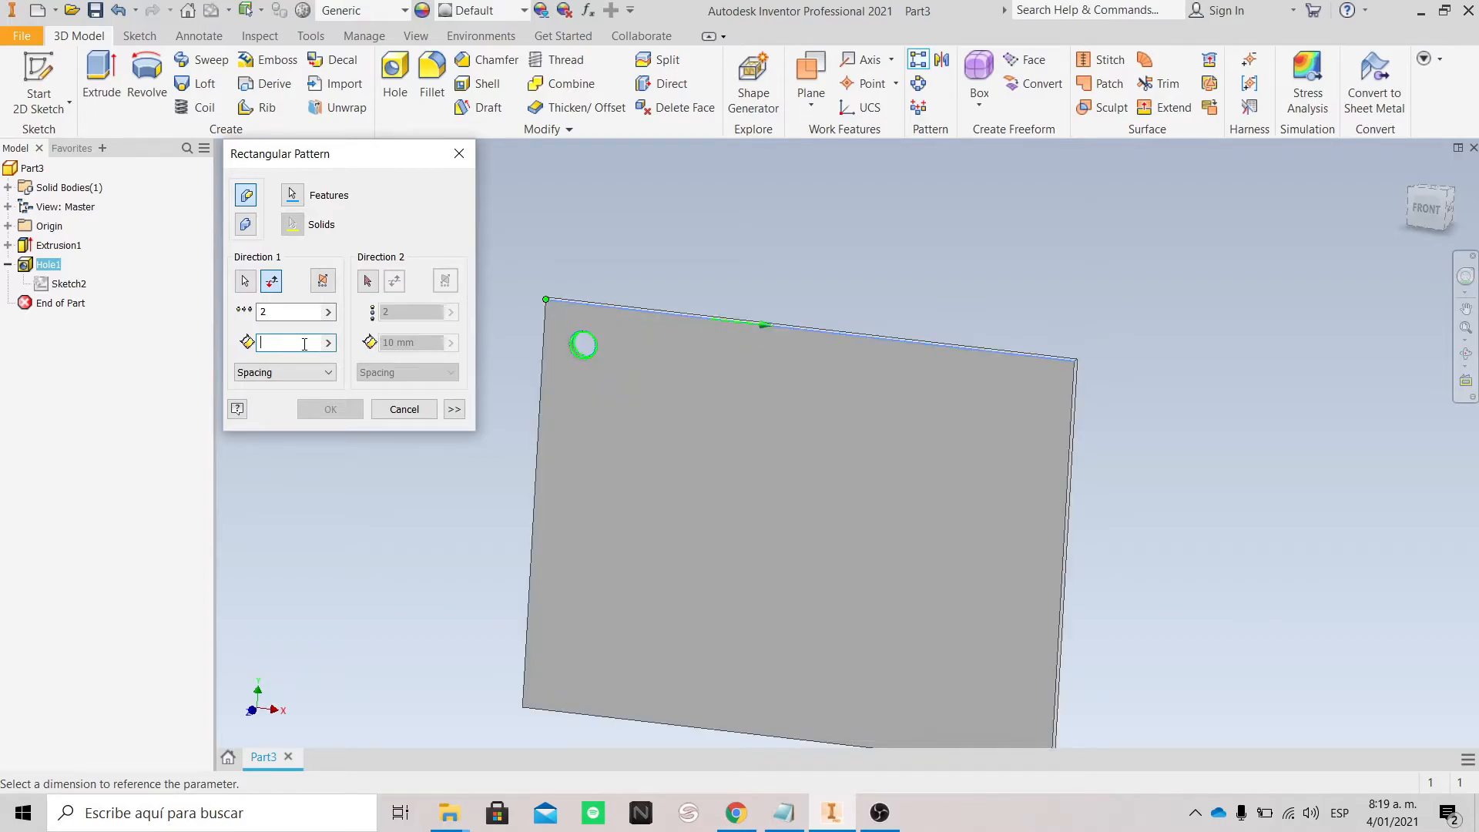
pyautogui.write('200')
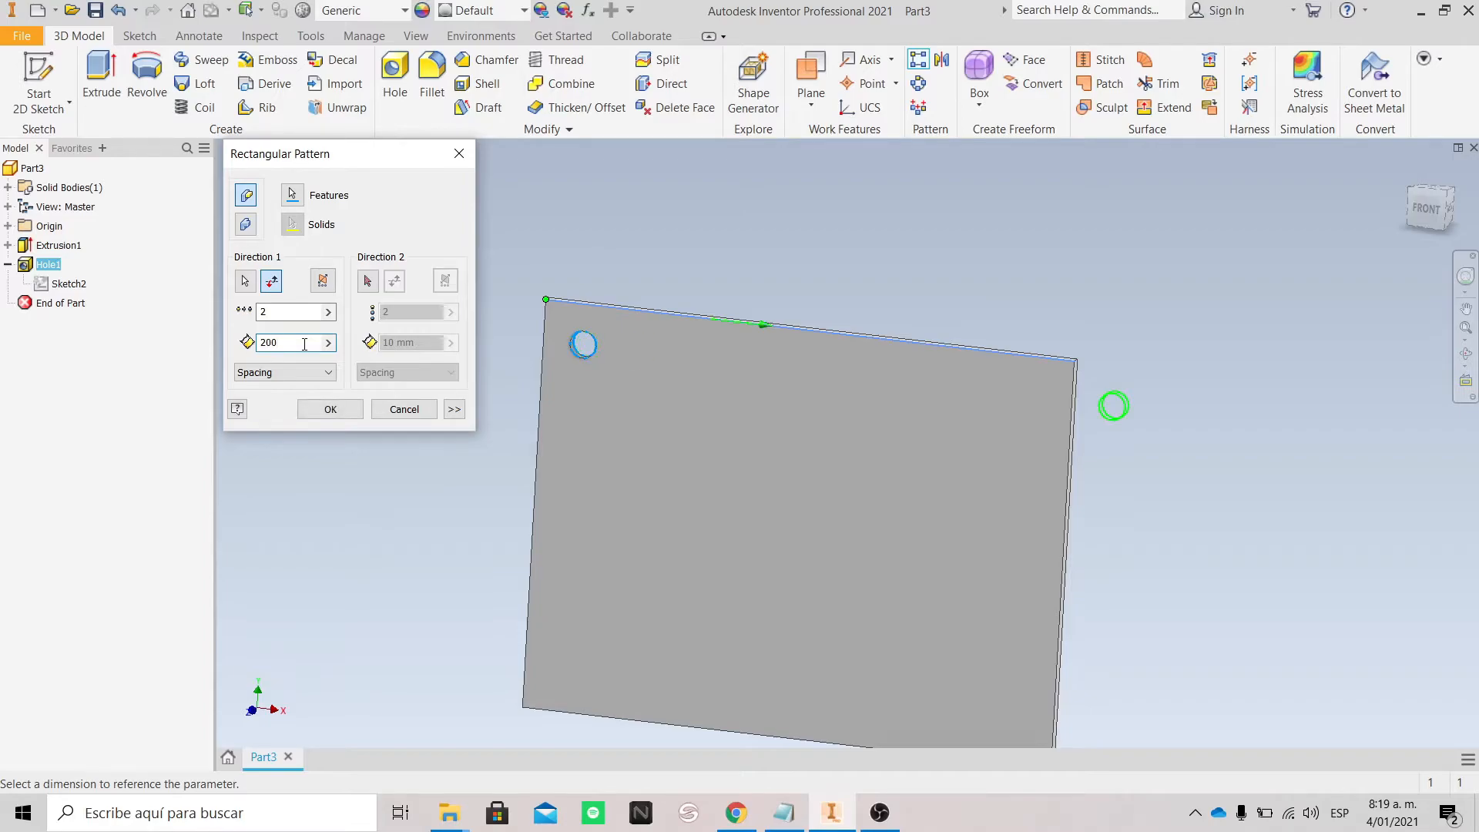
pyautogui.write('-15-15')
pyautogui.scroll(2, 1081, 405)
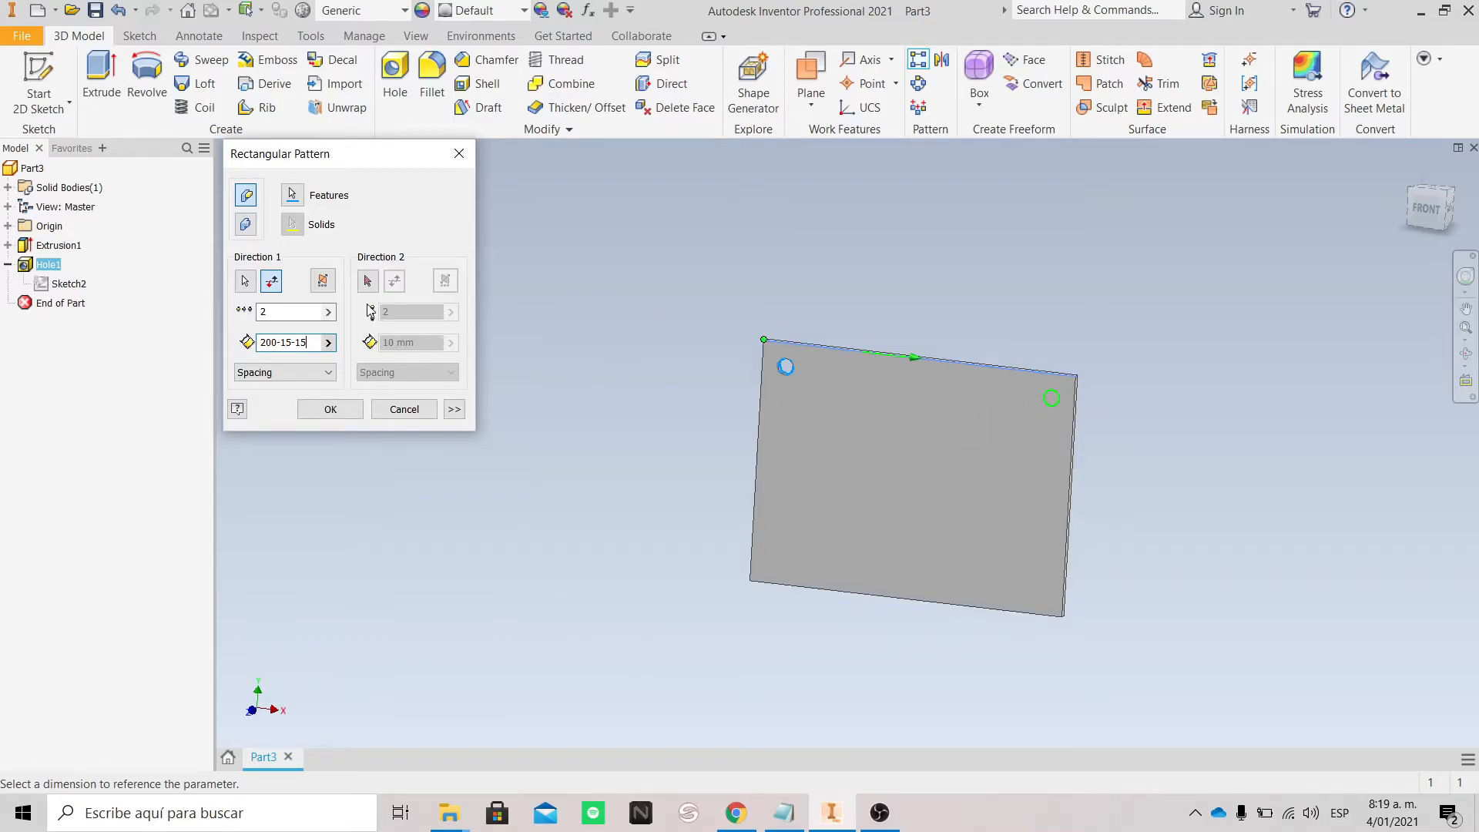
# Add a second pattern direction down the plate's left edge with spacing 150-15-15 and create the hole pattern.
pyautogui.click(368, 281)
pyautogui.click(761, 426)
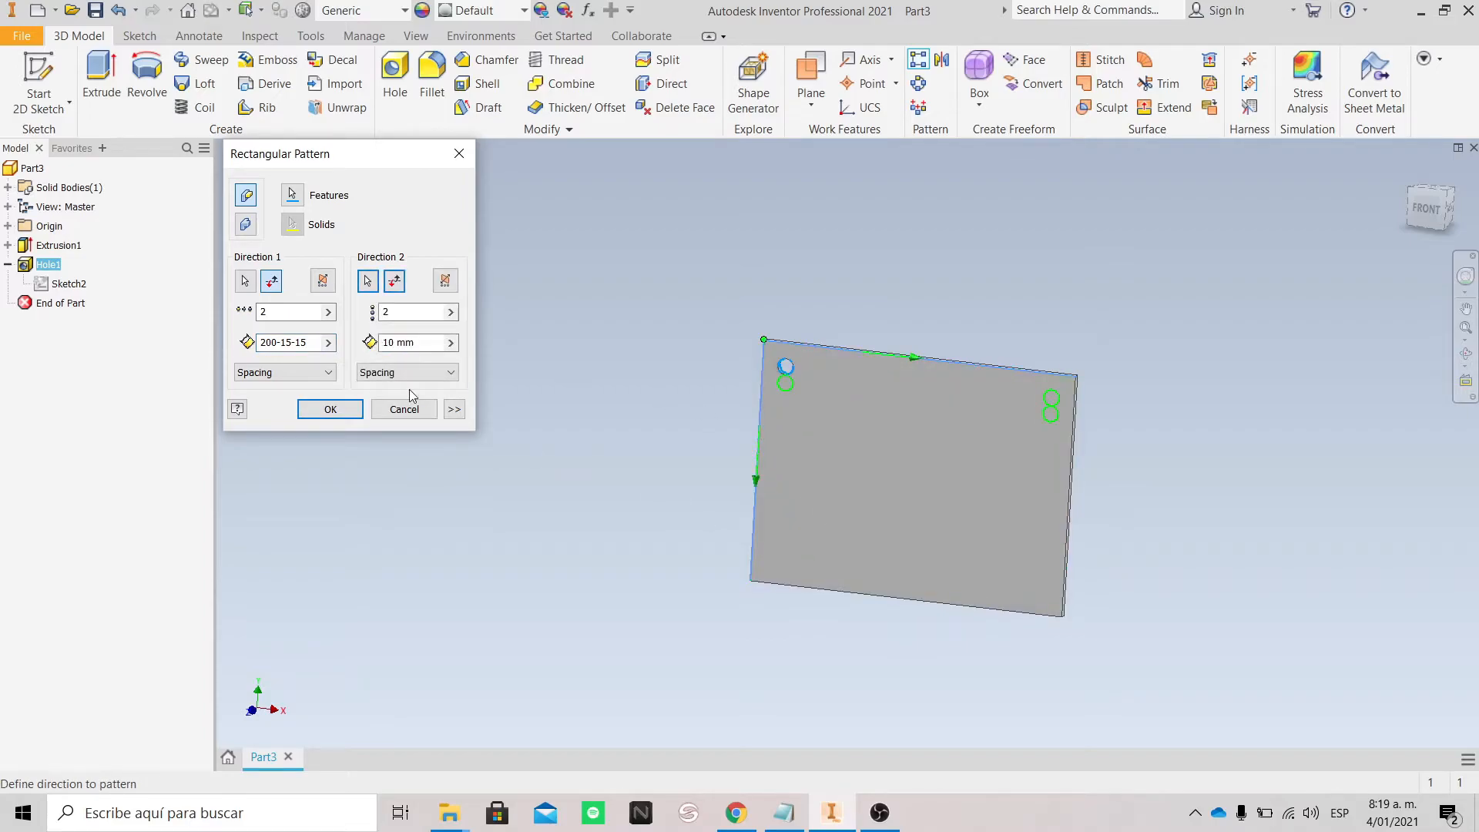
pyautogui.moveTo(419, 344); pyautogui.dragTo(383, 352)
pyautogui.write('15')
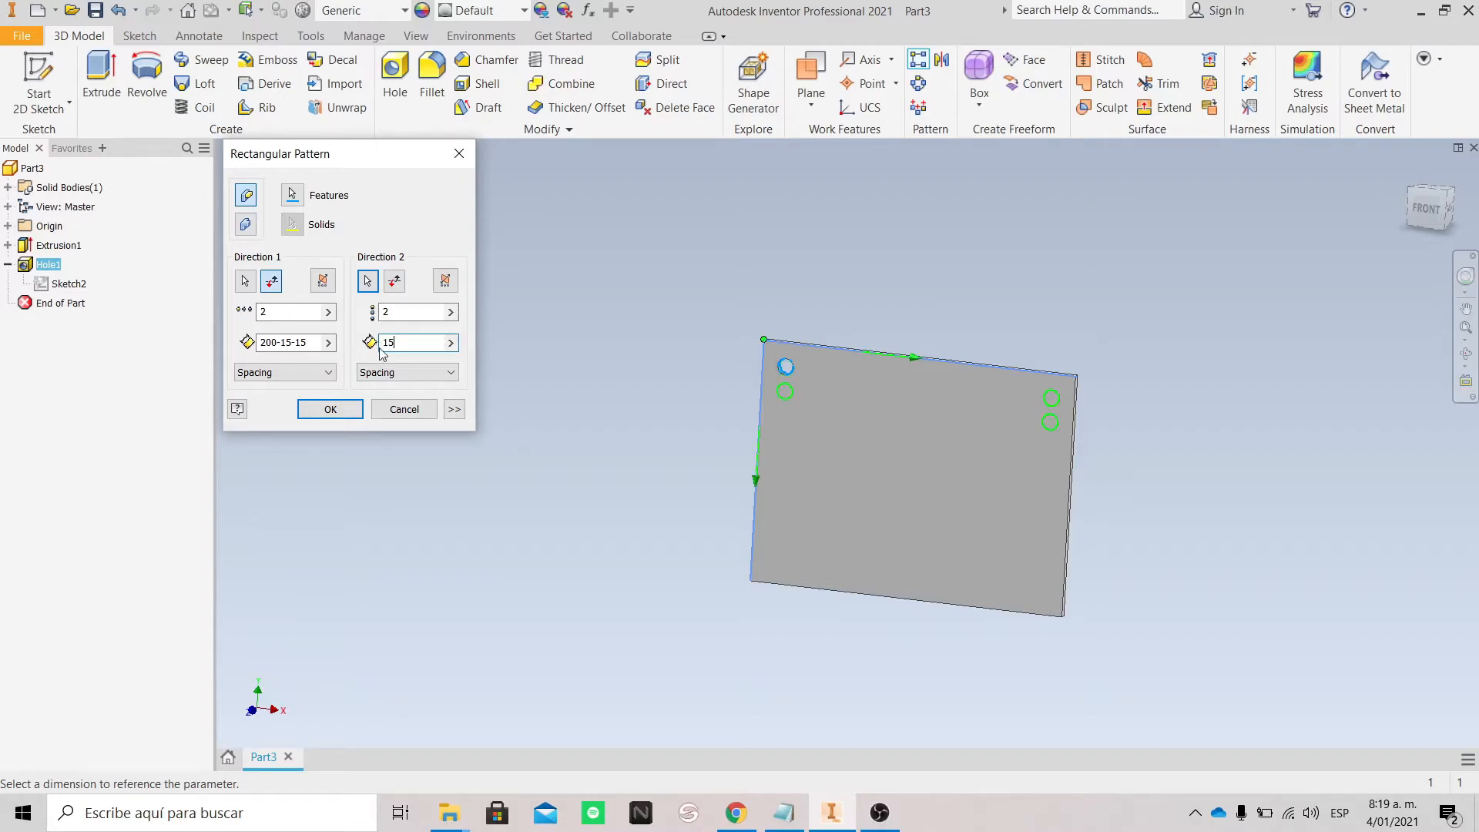
pyautogui.write('0-15-15')
pyautogui.click(330, 410)
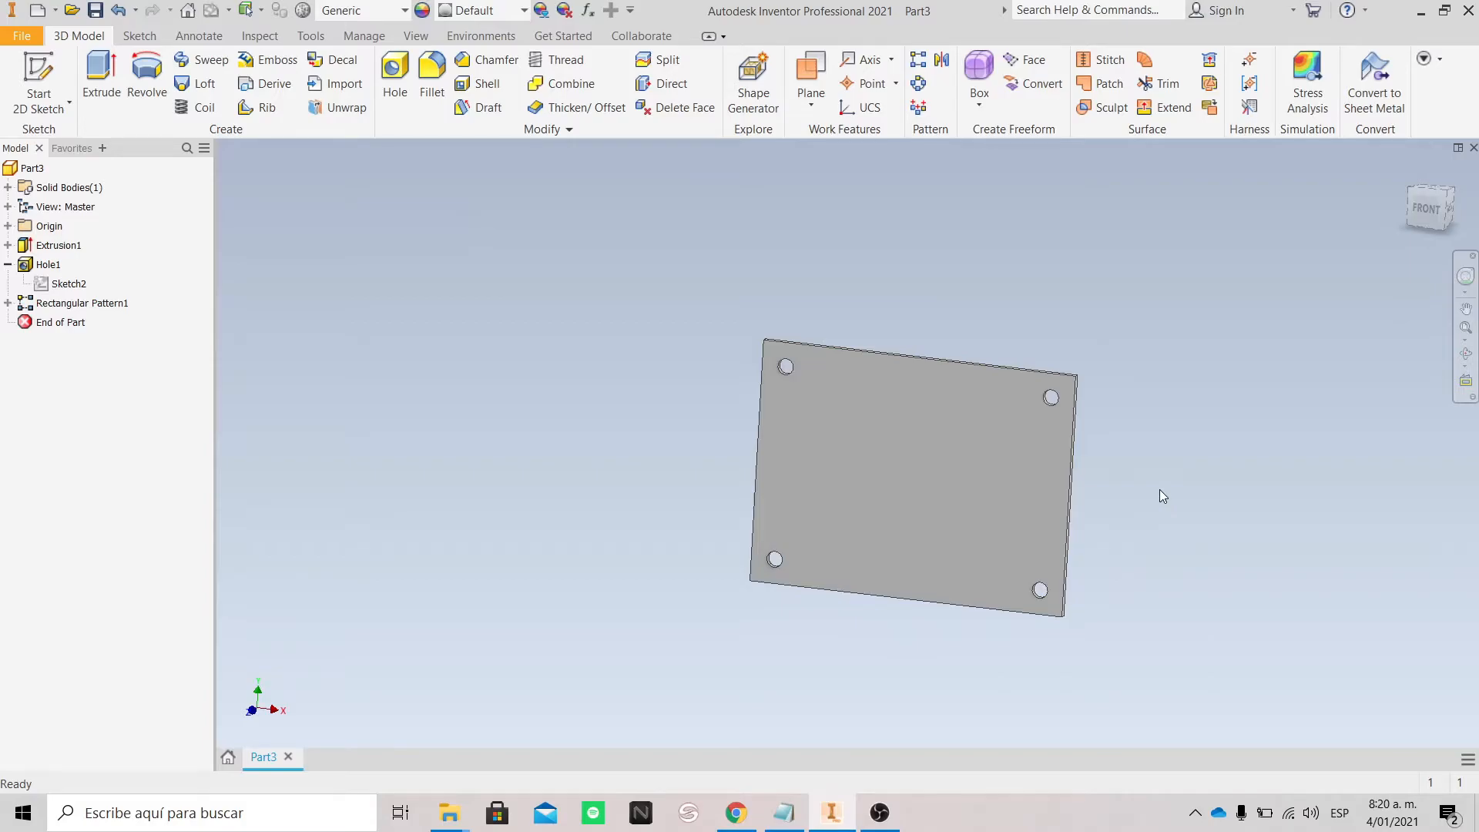
# Enter 200 for the plate's width in the parameter table, close the table and update the model.
pyautogui.scroll(3, 986, 434)
pyautogui.scroll(-3, 974, 436)
pyautogui.moveTo(1067, 460); pyautogui.dragTo(886, 431, button='middle')
pyautogui.click(585, 11)
pyautogui.click(351, 256)
pyautogui.write('200')
pyautogui.click(927, 667)
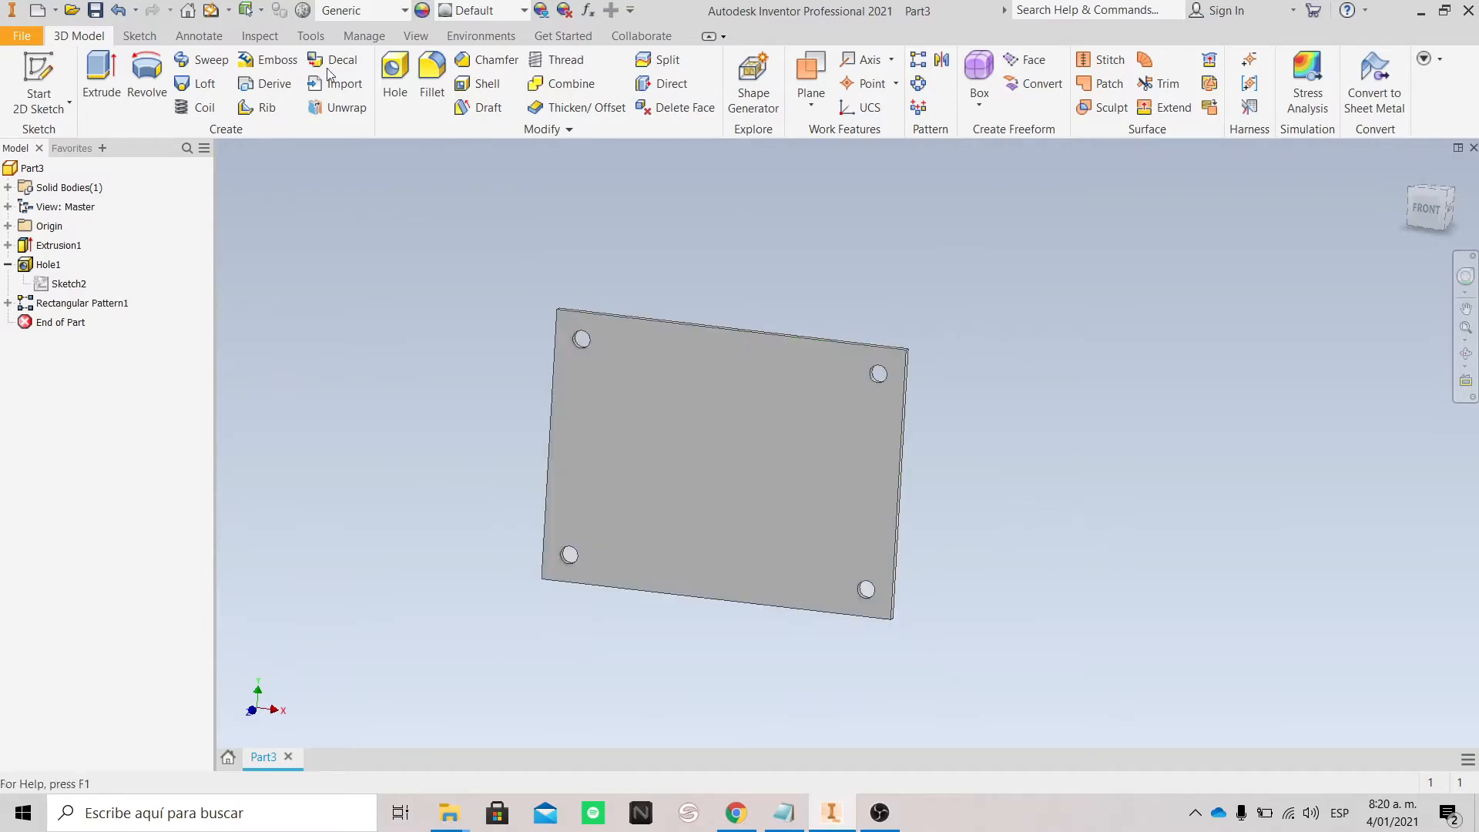
pyautogui.click(209, 13)
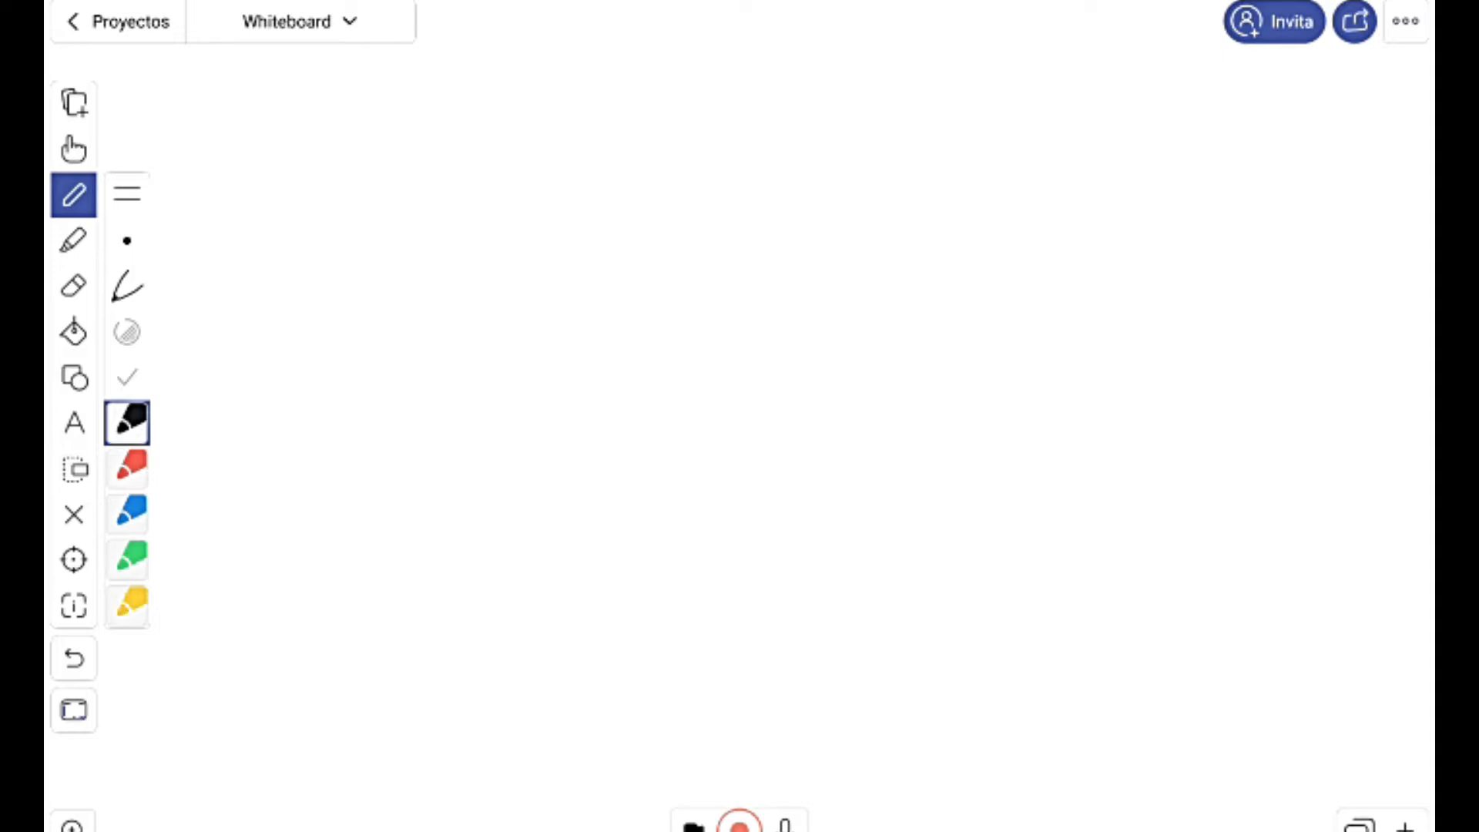
# On the whiteboard, sketch the rectangular plate in black with a horizontal dimension line above its top edge.
pyautogui.moveTo(248, 125)
pyautogui.mouseDown()
pyautogui.moveTo(258, 424)
pyautogui.moveTo(678, 426)
pyautogui.mouseUp()
pyautogui.moveTo(667, 117); pyautogui.dragTo(697, 402)
pyautogui.moveTo(259, 114); pyautogui.dragTo(675, 120)
pyautogui.moveTo(245, 51)
pyautogui.mouseDown()
pyautogui.moveTo(257, 89)
pyautogui.moveTo(653, 83)
pyautogui.moveTo(628, 79)
pyautogui.mouseUp()
pyautogui.moveTo(278, 61); pyautogui.dragTo(252, 75)
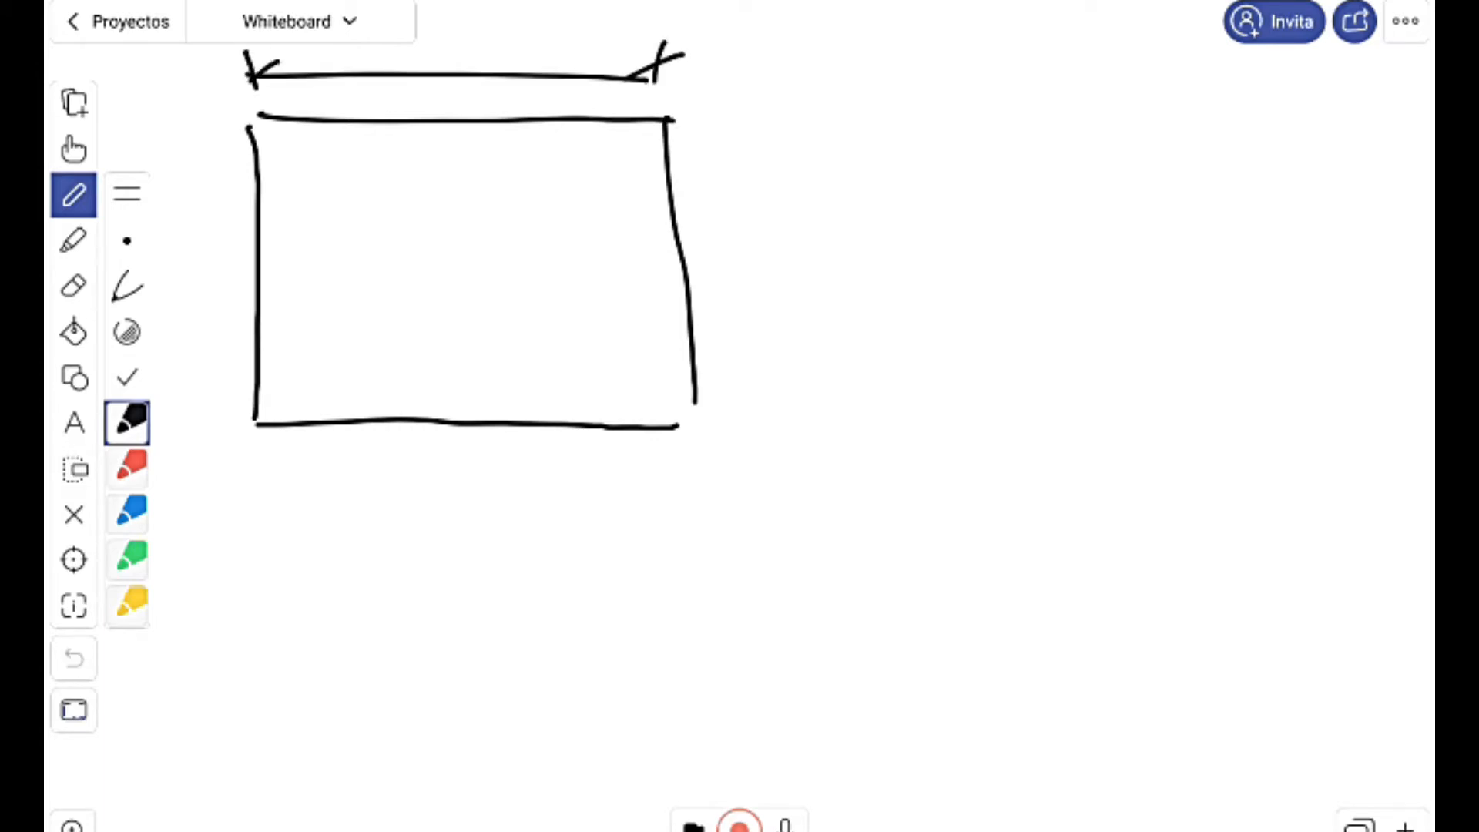
# Label the width dimension a and draw a vertical height dimension labelled b beside the plate's right edge.
pyautogui.moveTo(442, 2); pyautogui.dragTo(459, 13)
pyautogui.moveTo(468, 2)
pyautogui.mouseDown()
pyautogui.moveTo(465, 19)
pyautogui.moveTo(497, 6)
pyautogui.moveTo(505, 50)
pyautogui.moveTo(542, 53)
pyautogui.mouseUp()
pyautogui.moveTo(702, 112); pyautogui.dragTo(757, 112)
pyautogui.moveTo(713, 114); pyautogui.dragTo(744, 421)
pyautogui.moveTo(716, 414); pyautogui.dragTo(786, 420)
pyautogui.moveTo(737, 86); pyautogui.dragTo(710, 129)
pyautogui.click(759, 393)
pyautogui.moveTo(760, 390); pyautogui.dragTo(740, 426)
pyautogui.moveTo(802, 197); pyautogui.dragTo(798, 250)
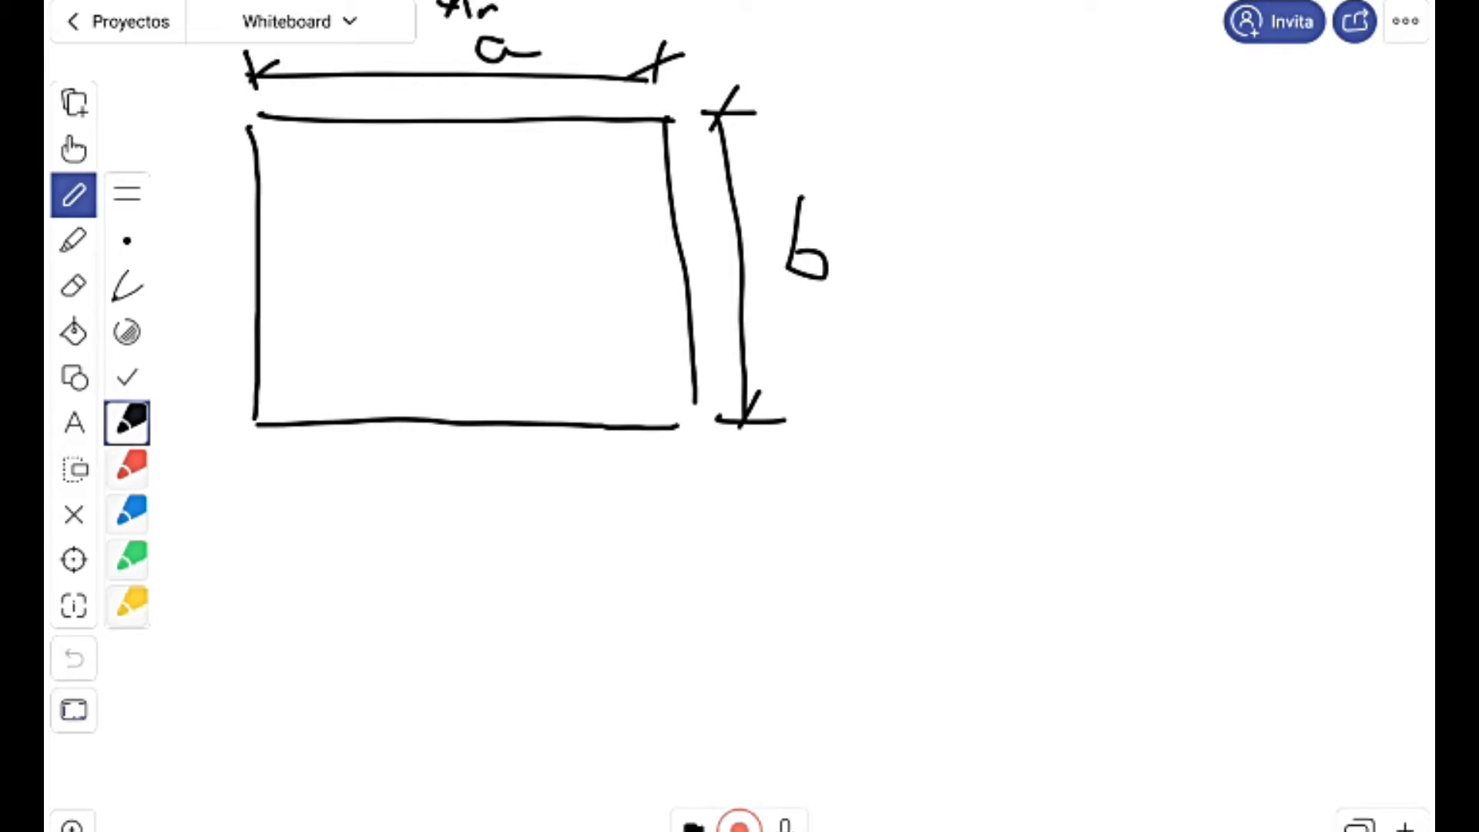
# Mark the hole near the plate's upper-left corner and dimension its edge offsets as x and y.
pyautogui.moveTo(300, 160); pyautogui.dragTo(310, 170)
pyautogui.moveTo(260, 216); pyautogui.dragTo(306, 221)
pyautogui.moveTo(275, 202)
pyautogui.mouseDown()
pyautogui.moveTo(252, 218)
pyautogui.moveTo(297, 256)
pyautogui.moveTo(274, 256)
pyautogui.mouseUp()
pyautogui.moveTo(309, 125)
pyautogui.mouseDown()
pyautogui.moveTo(339, 128)
pyautogui.moveTo(322, 179)
pyautogui.moveTo(343, 159)
pyautogui.moveTo(290, 176)
pyautogui.mouseUp()
# Draw a red pattern-direction arrow from the first hole and mark the other three corner holes in red.
pyautogui.click(131, 466)
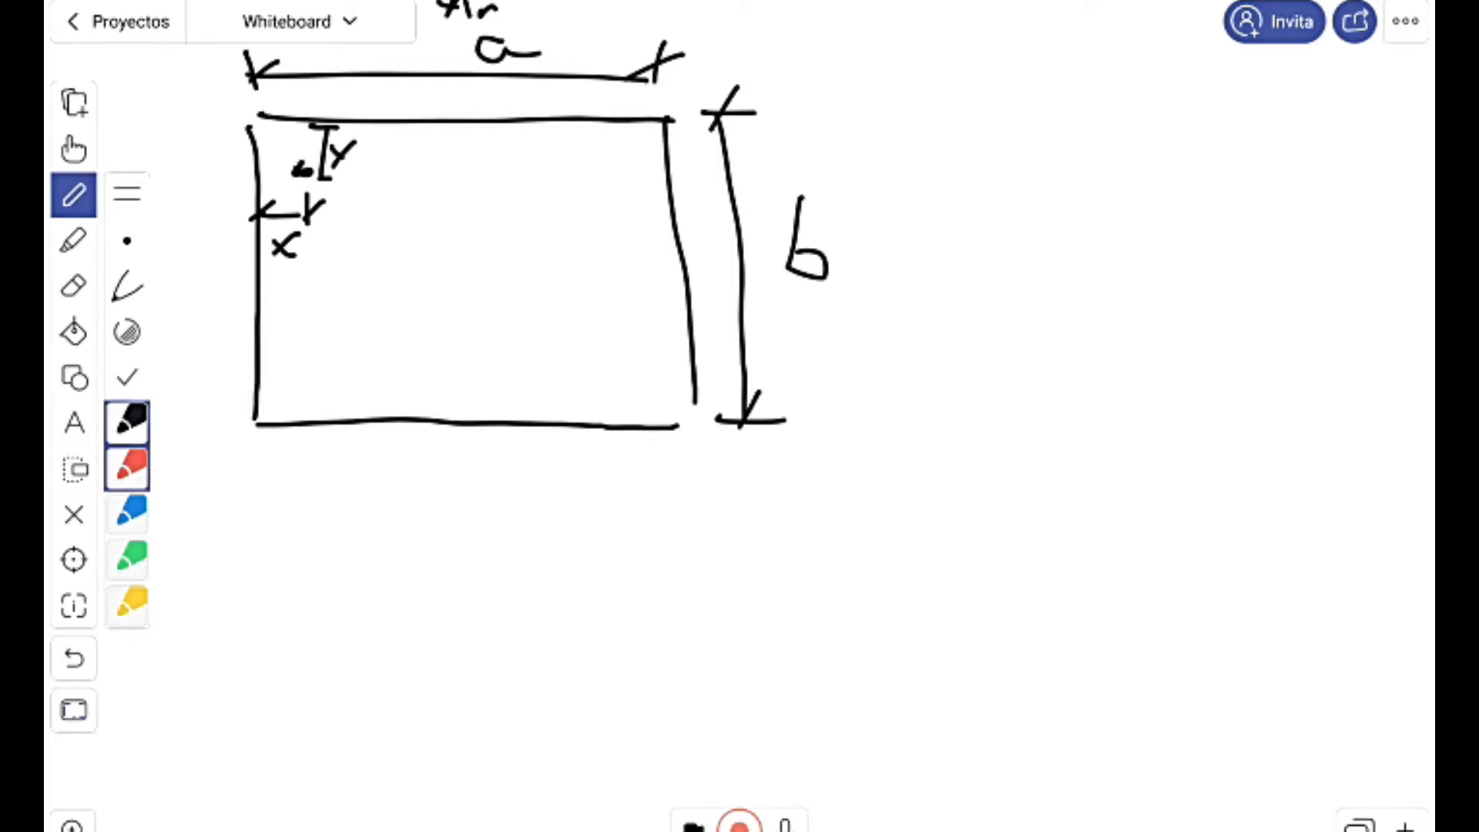
pyautogui.moveTo(281, 186); pyautogui.dragTo(465, 184)
pyautogui.click(608, 186)
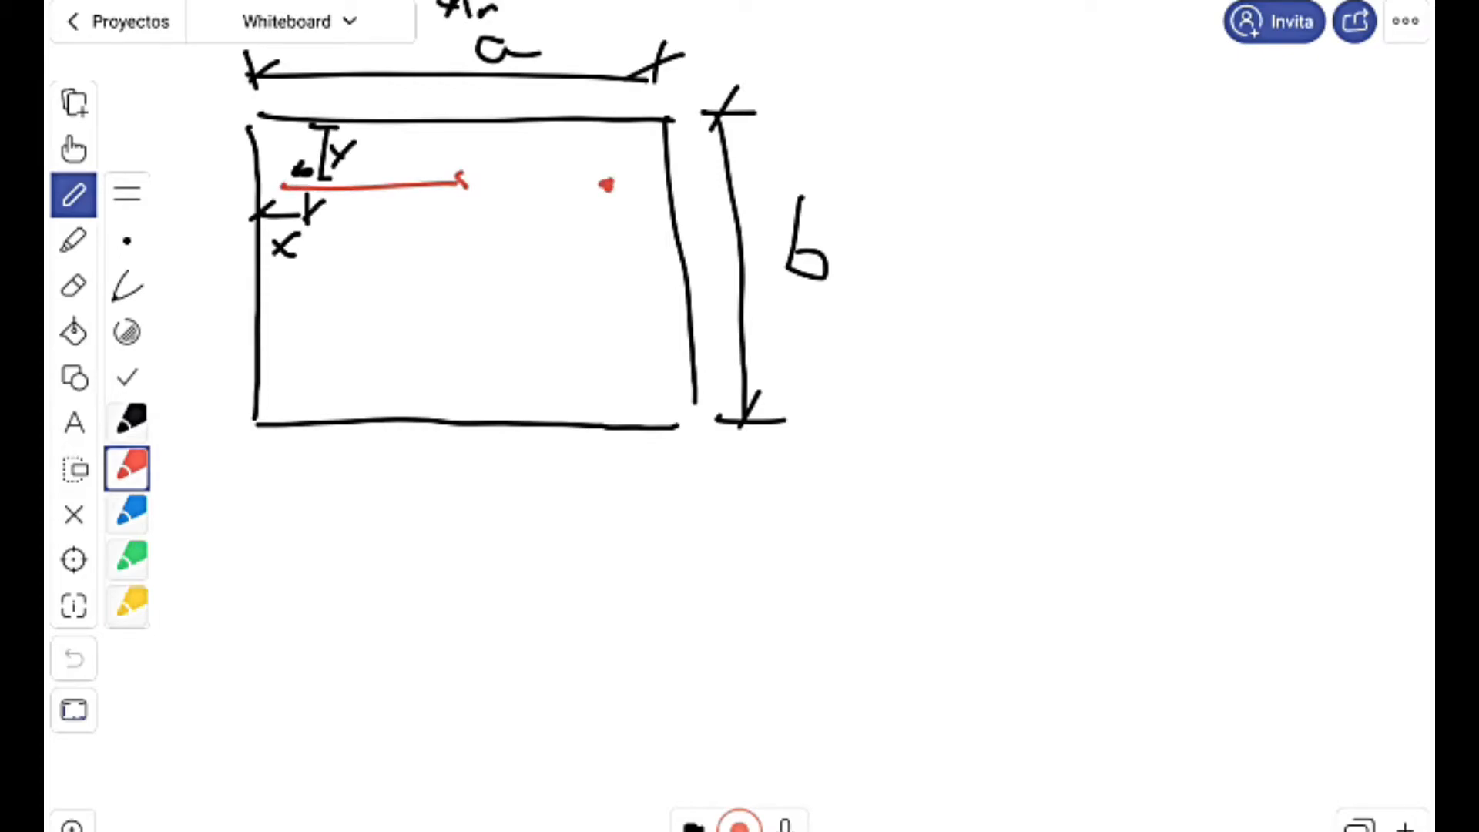
pyautogui.click(304, 360)
pyautogui.moveTo(609, 362)
pyautogui.mouseDown()
pyautogui.moveTo(591, 368)
pyautogui.moveTo(610, 363)
pyautogui.mouseUp()
# Circle the width label a and the height label b in blue.
pyautogui.click(127, 511)
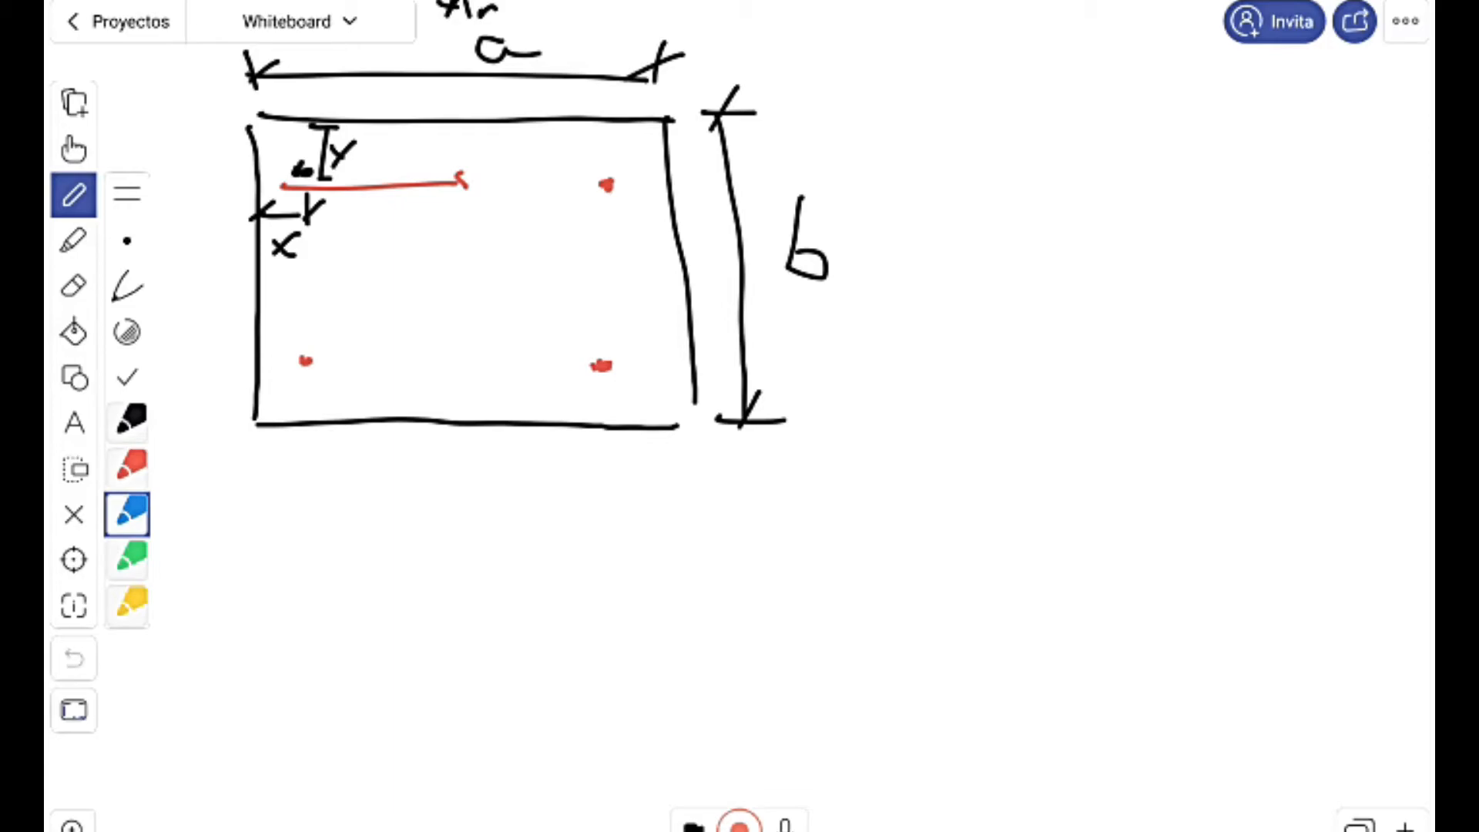
pyautogui.moveTo(493, 17)
pyautogui.mouseDown()
pyautogui.moveTo(543, 62)
pyautogui.moveTo(470, 14)
pyautogui.mouseUp()
pyautogui.moveTo(811, 178)
pyautogui.mouseDown()
pyautogui.moveTo(880, 201)
pyautogui.moveTo(806, 168)
pyautogui.mouseUp()
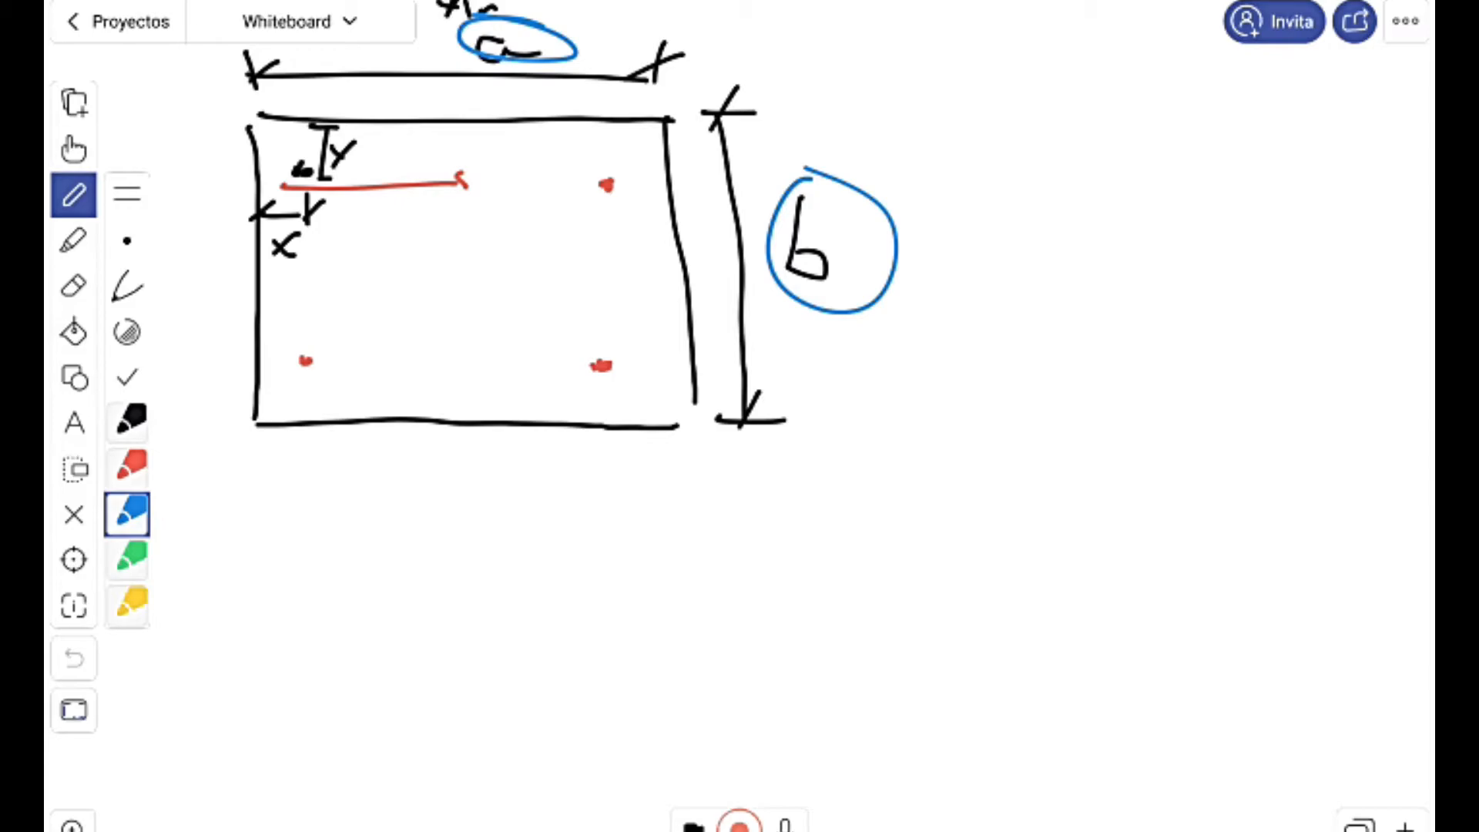
# Dimension the horizontal hole spacing as c and the vertical hole spacing as d in blue.
pyautogui.moveTo(307, 201)
pyautogui.mouseDown()
pyautogui.moveTo(307, 254)
pyautogui.moveTo(596, 235)
pyautogui.mouseUp()
pyautogui.moveTo(606, 215); pyautogui.dragTo(576, 249)
pyautogui.moveTo(332, 215); pyautogui.dragTo(311, 227)
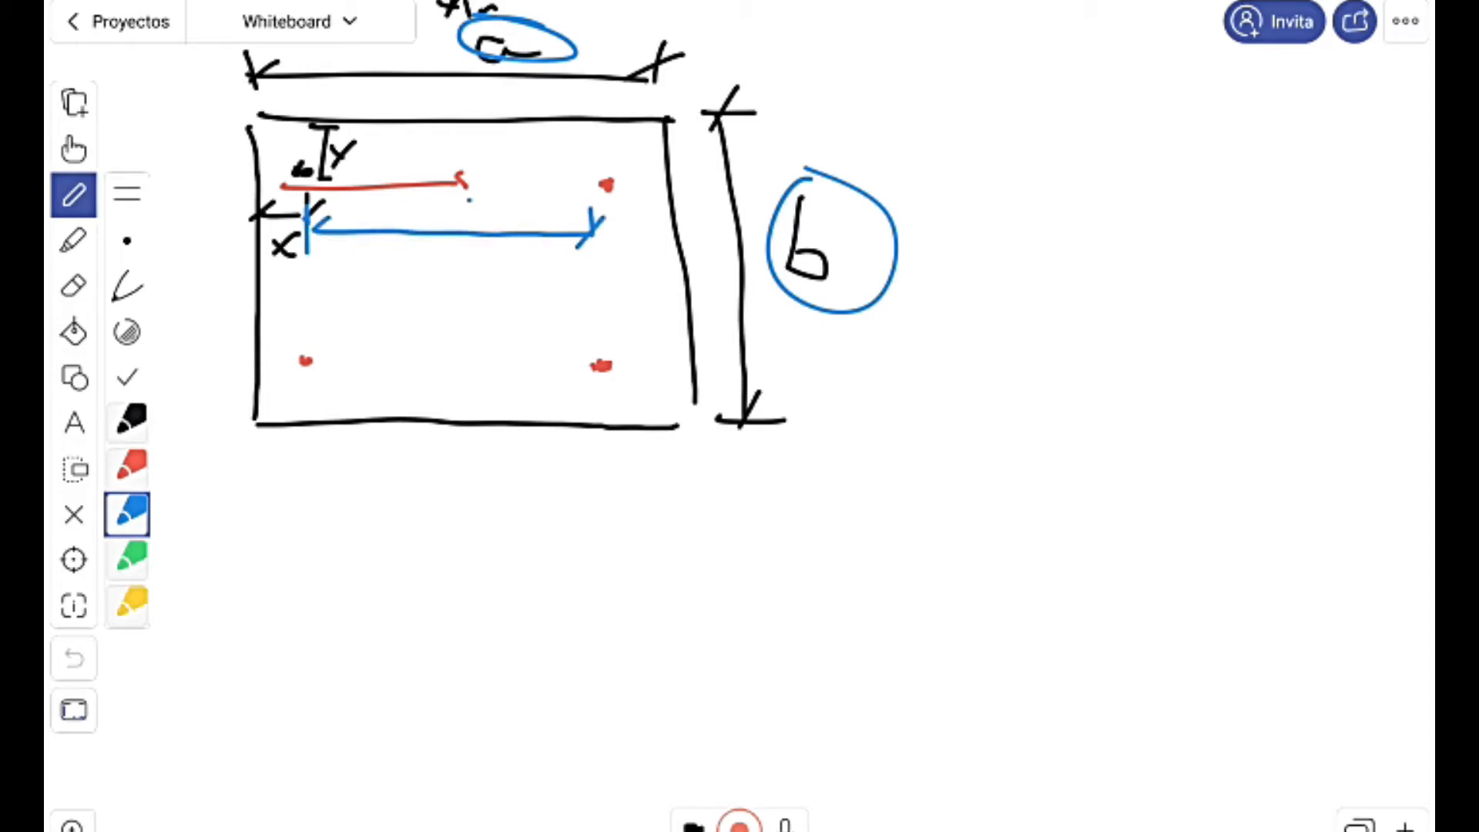
pyautogui.moveTo(469, 201); pyautogui.dragTo(470, 213)
pyautogui.moveTo(606, 217)
pyautogui.mouseDown()
pyautogui.moveTo(607, 344)
pyautogui.moveTo(624, 346)
pyautogui.moveTo(601, 224)
pyautogui.moveTo(629, 275)
pyautogui.moveTo(652, 251)
pyautogui.moveTo(653, 277)
pyautogui.mouseUp()
pyautogui.click(652, 264)
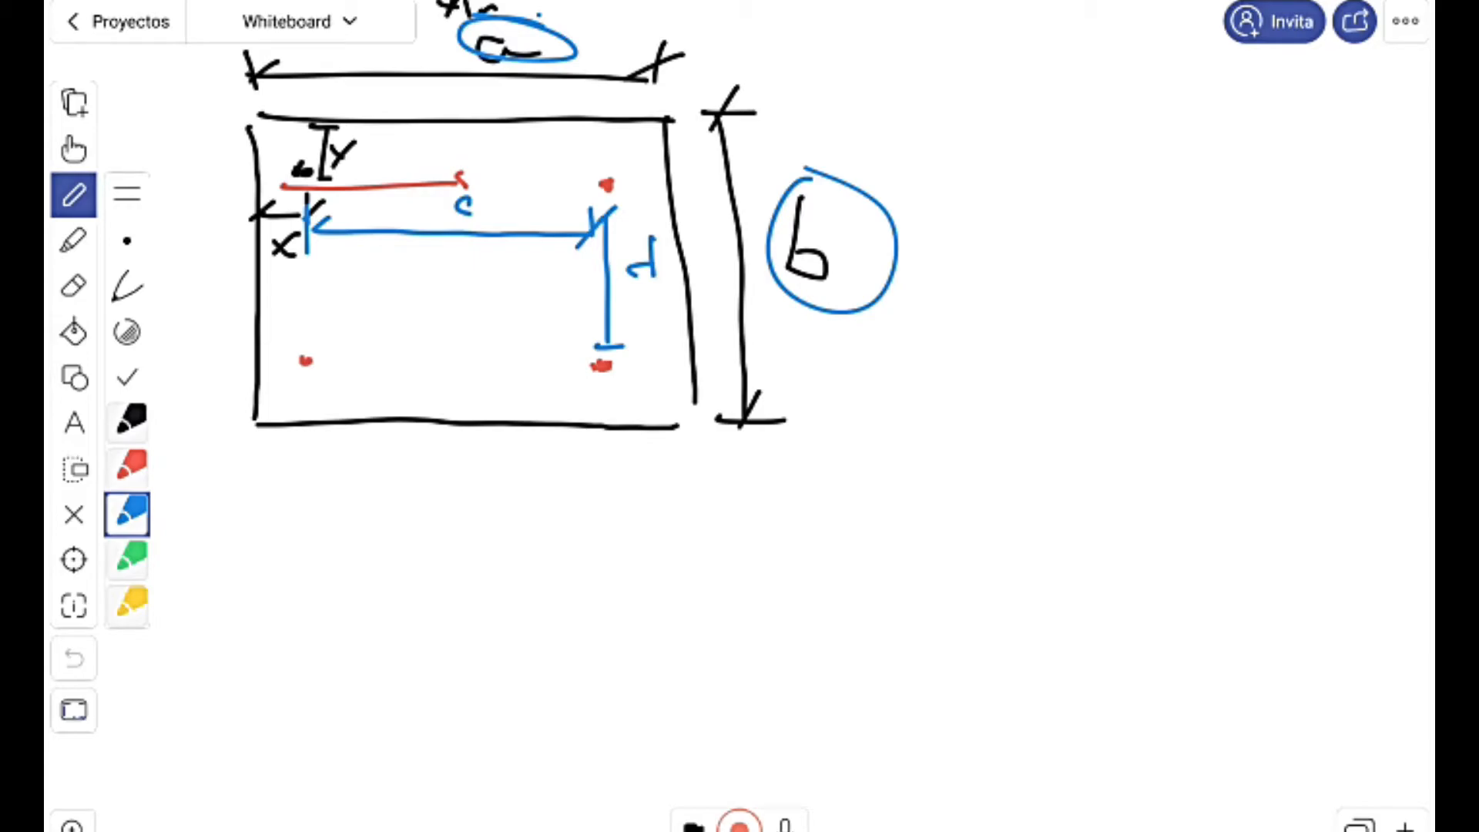
# Highlight a and the left hole's x offset in blue, and add a matching x offset at the upper-right hole.
pyautogui.moveTo(536, 10)
pyautogui.mouseDown()
pyautogui.moveTo(453, 34)
pyautogui.moveTo(572, 61)
pyautogui.moveTo(524, 5)
pyautogui.mouseUp()
pyautogui.moveTo(295, 165)
pyautogui.mouseDown()
pyautogui.moveTo(248, 213)
pyautogui.moveTo(332, 192)
pyautogui.moveTo(246, 217)
pyautogui.moveTo(292, 261)
pyautogui.moveTo(303, 224)
pyautogui.mouseUp()
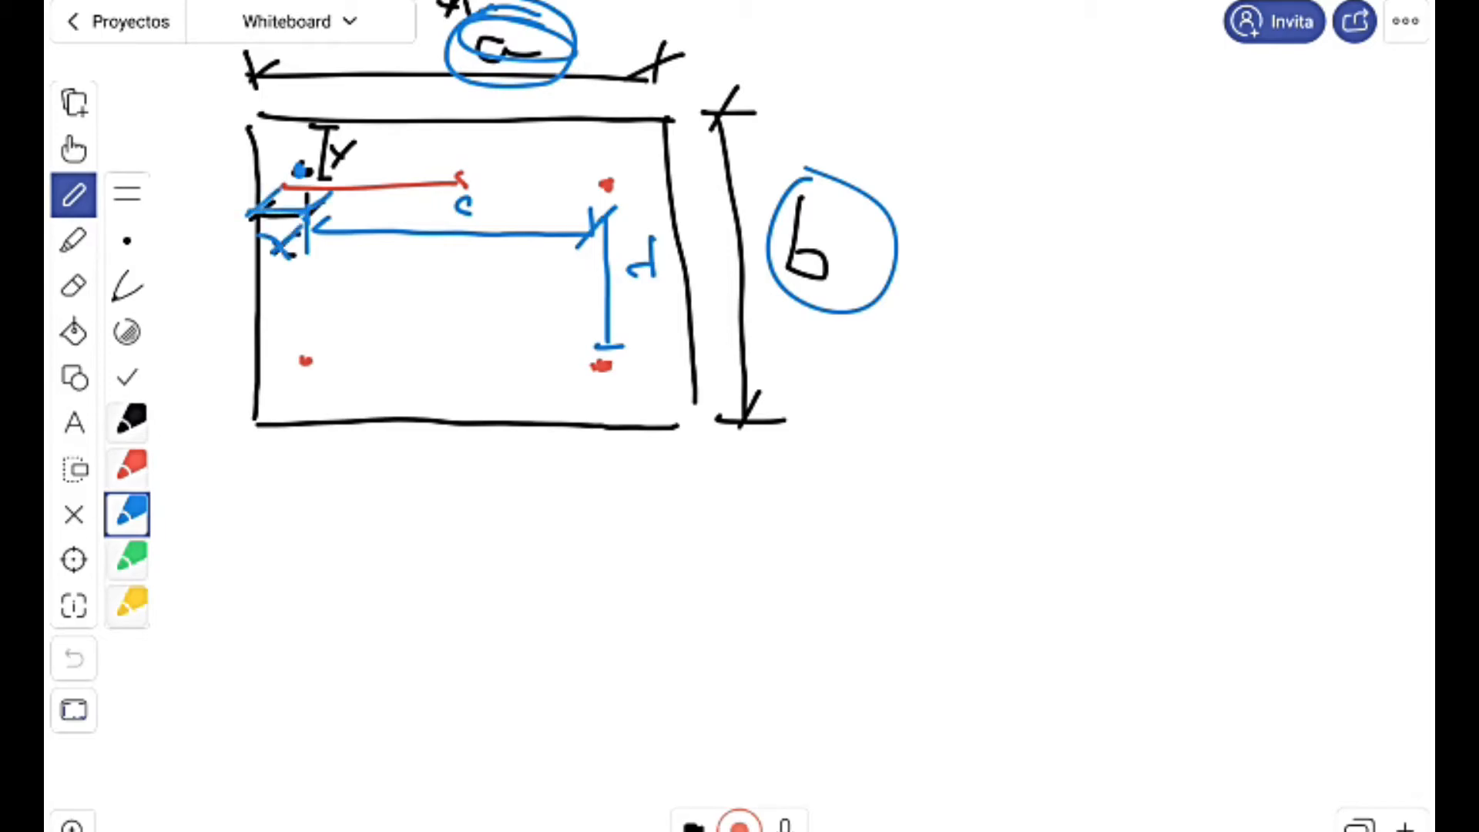
pyautogui.moveTo(613, 183); pyautogui.dragTo(668, 186)
pyautogui.moveTo(623, 163)
pyautogui.mouseDown()
pyautogui.moveTo(603, 185)
pyautogui.moveTo(633, 163)
pyautogui.mouseUp()
# Begin the hole-spacing equation in black below the plate with c = a, circling the width label a.
pyautogui.click(129, 467)
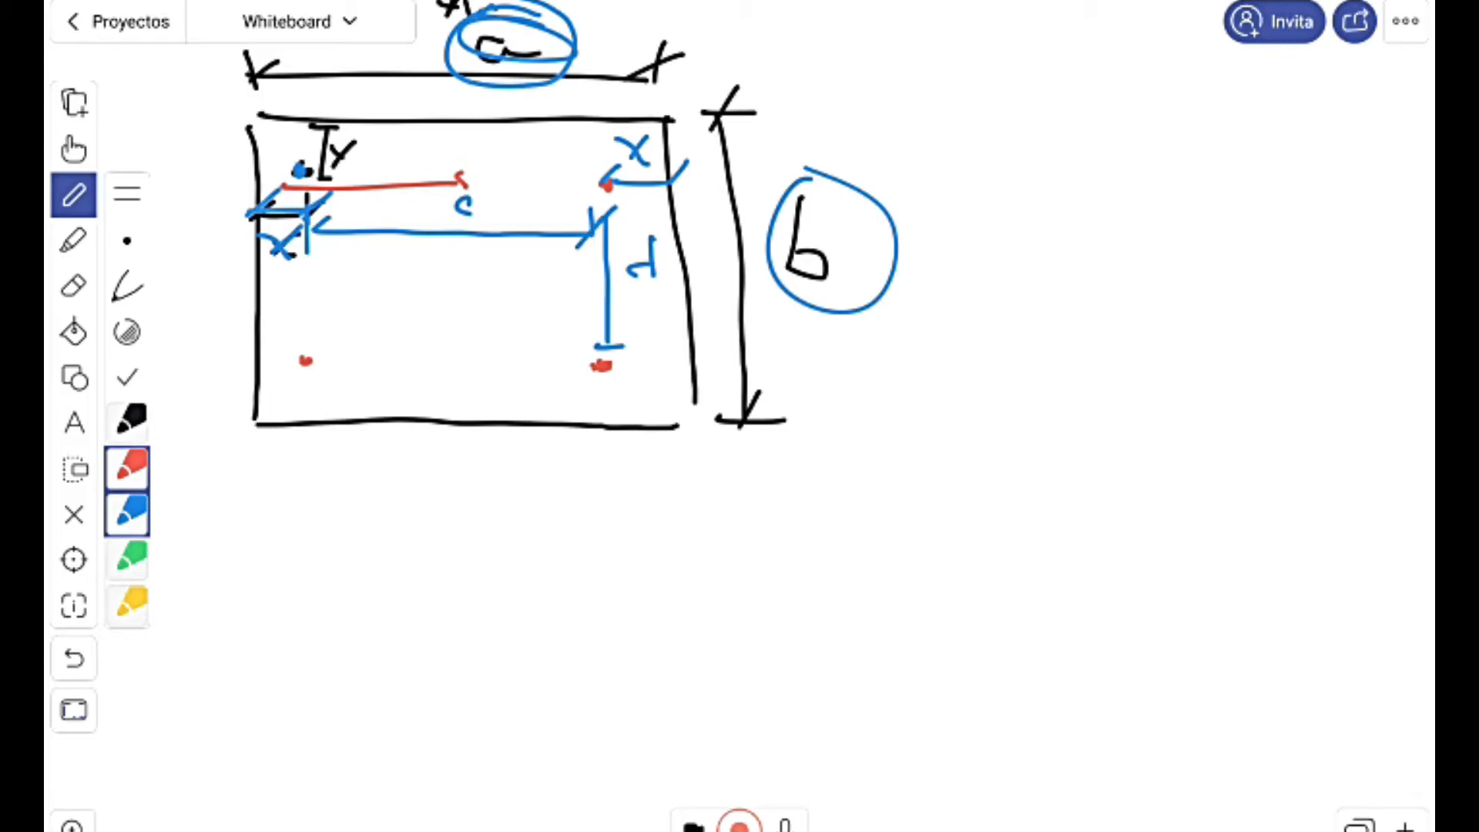
pyautogui.click(127, 422)
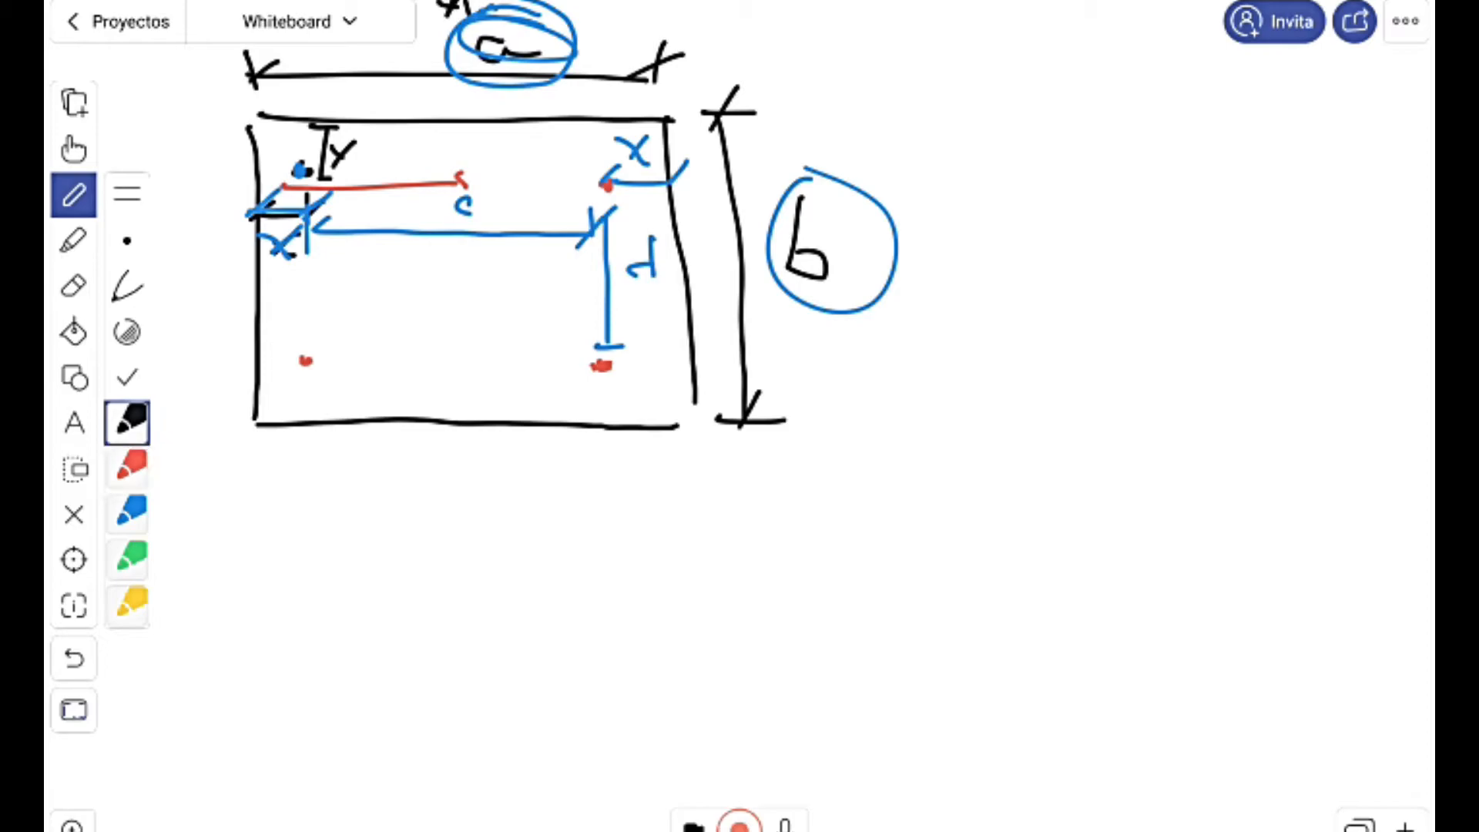
pyautogui.moveTo(275, 556)
pyautogui.mouseDown()
pyautogui.moveTo(248, 614)
pyautogui.moveTo(312, 582)
pyautogui.moveTo(305, 600)
pyautogui.mouseUp()
pyautogui.moveTo(553, 19)
pyautogui.mouseDown()
pyautogui.moveTo(543, 92)
pyautogui.moveTo(531, 6)
pyautogui.mouseUp()
pyautogui.moveTo(404, 556)
pyautogui.mouseDown()
pyautogui.moveTo(359, 566)
pyautogui.moveTo(399, 606)
pyautogui.moveTo(407, 568)
pyautogui.moveTo(430, 620)
pyautogui.mouseUp()
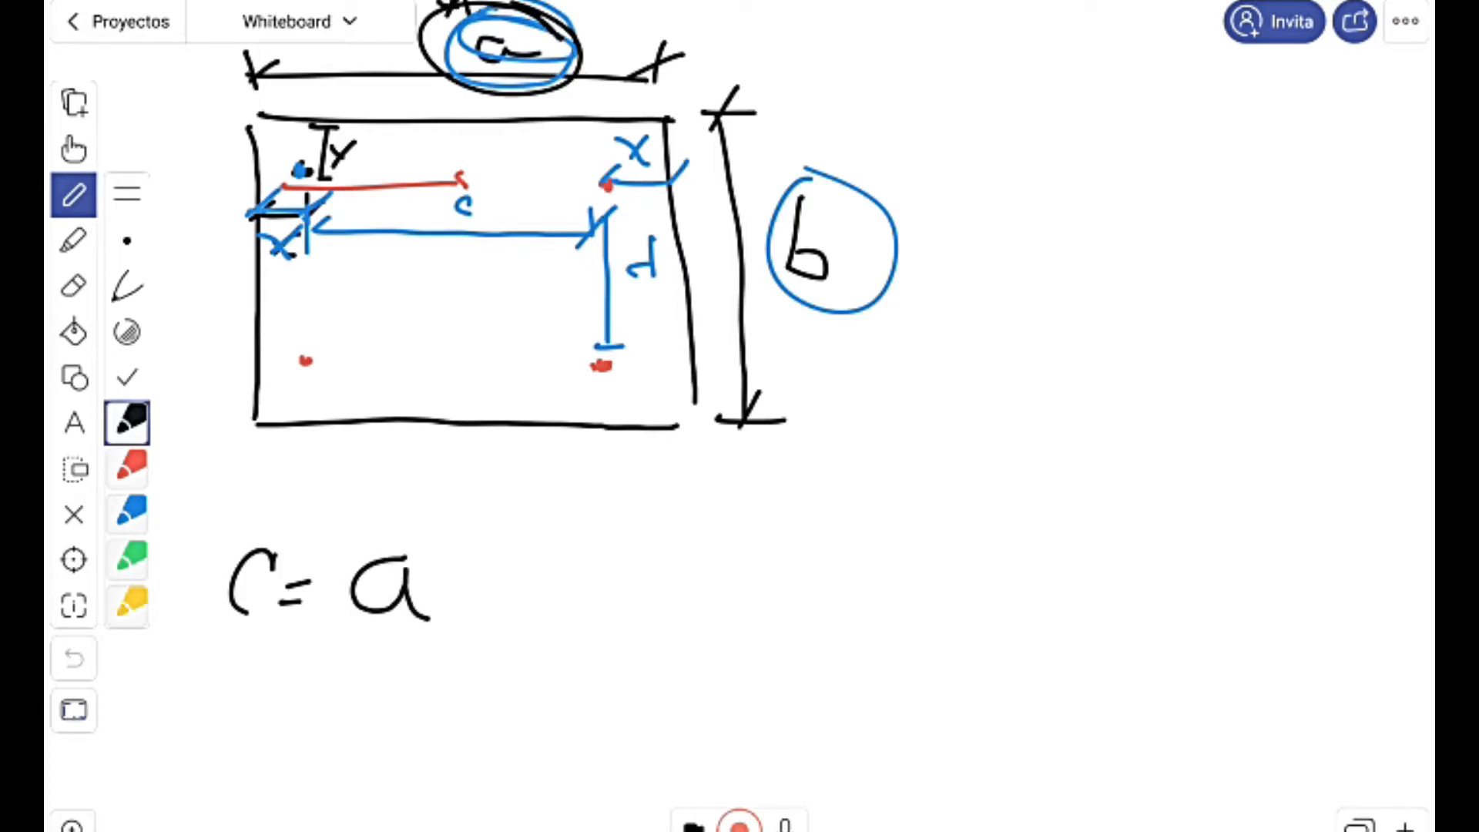
# Circle both x offsets in black and complete the equation as c = a - 2(x).
pyautogui.moveTo(670, 146)
pyautogui.mouseDown()
pyautogui.moveTo(634, 121)
pyautogui.moveTo(626, 175)
pyautogui.moveTo(670, 150)
pyautogui.mouseUp()
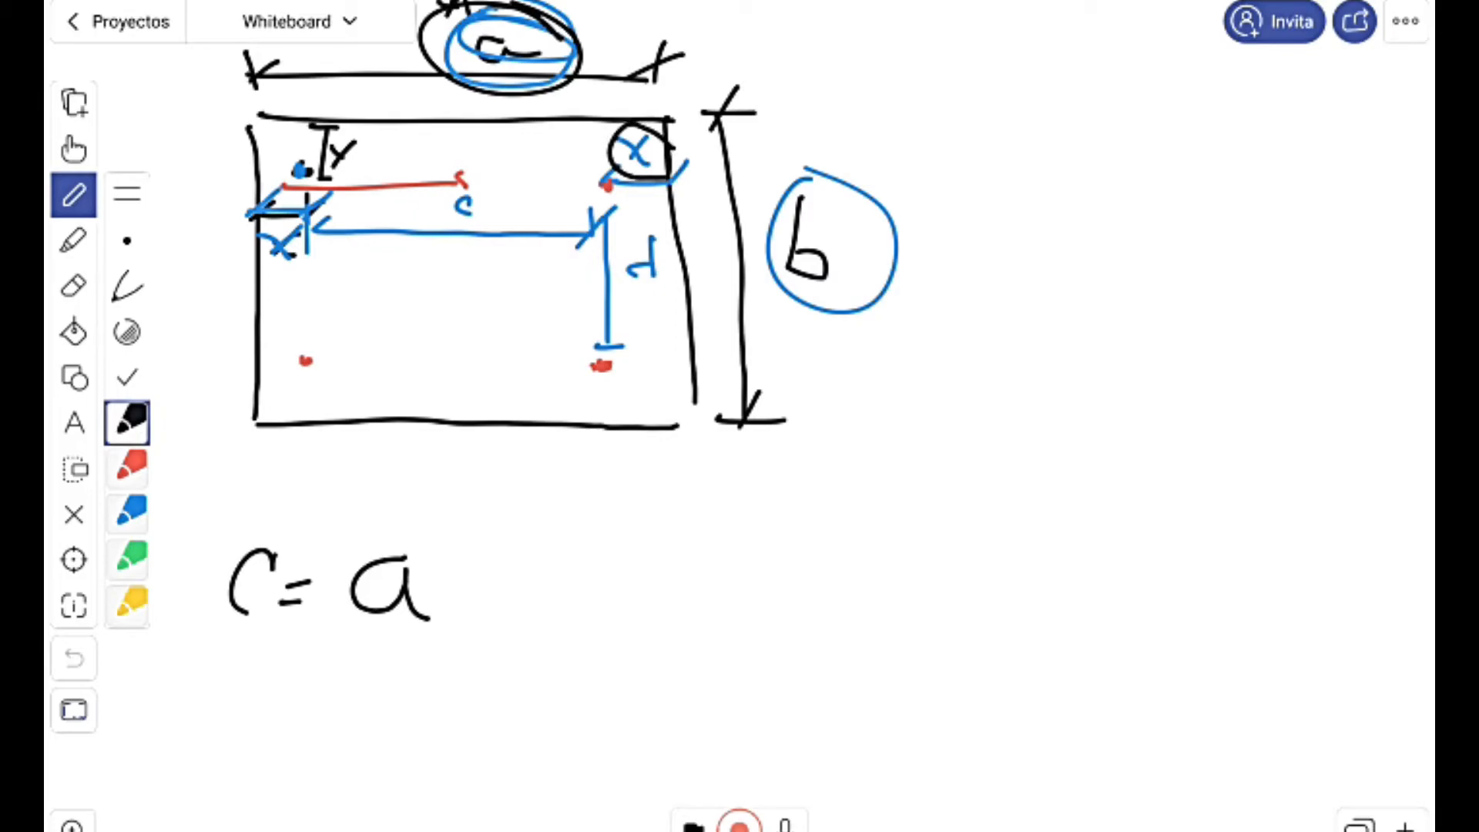
pyautogui.moveTo(295, 221)
pyautogui.mouseDown()
pyautogui.moveTo(299, 266)
pyautogui.moveTo(304, 223)
pyautogui.mouseUp()
pyautogui.moveTo(453, 585)
pyautogui.mouseDown()
pyautogui.moveTo(559, 567)
pyautogui.moveTo(579, 616)
pyautogui.mouseUp()
pyautogui.click(627, 542)
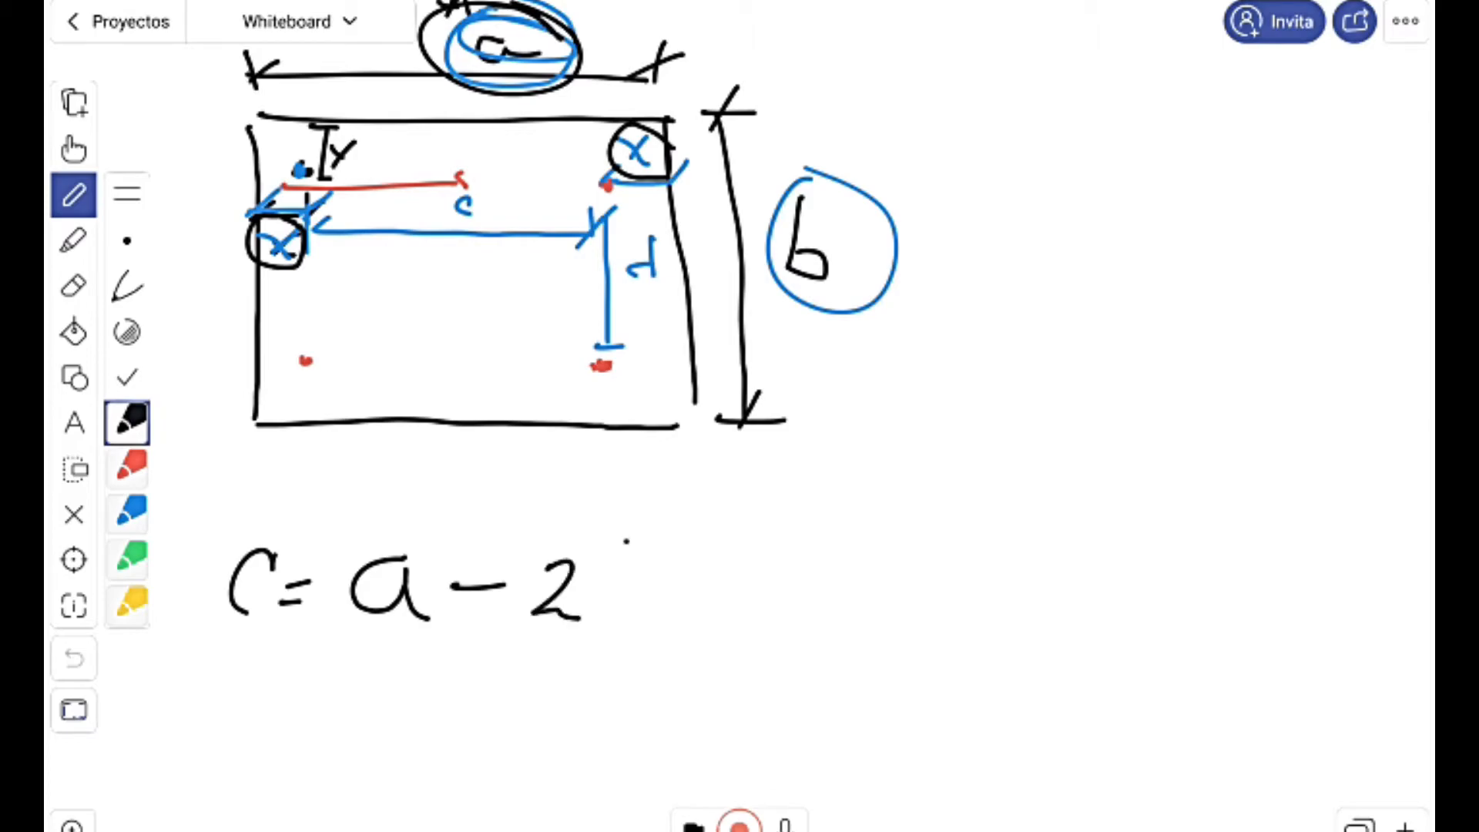
pyautogui.moveTo(627, 541); pyautogui.dragTo(625, 629)
pyautogui.click(634, 571)
pyautogui.moveTo(634, 571)
pyautogui.mouseDown()
pyautogui.moveTo(668, 613)
pyautogui.moveTo(632, 617)
pyautogui.mouseUp()
pyautogui.moveTo(678, 527)
pyautogui.mouseDown()
pyautogui.moveTo(705, 604)
pyautogui.moveTo(695, 626)
pyautogui.mouseUp()
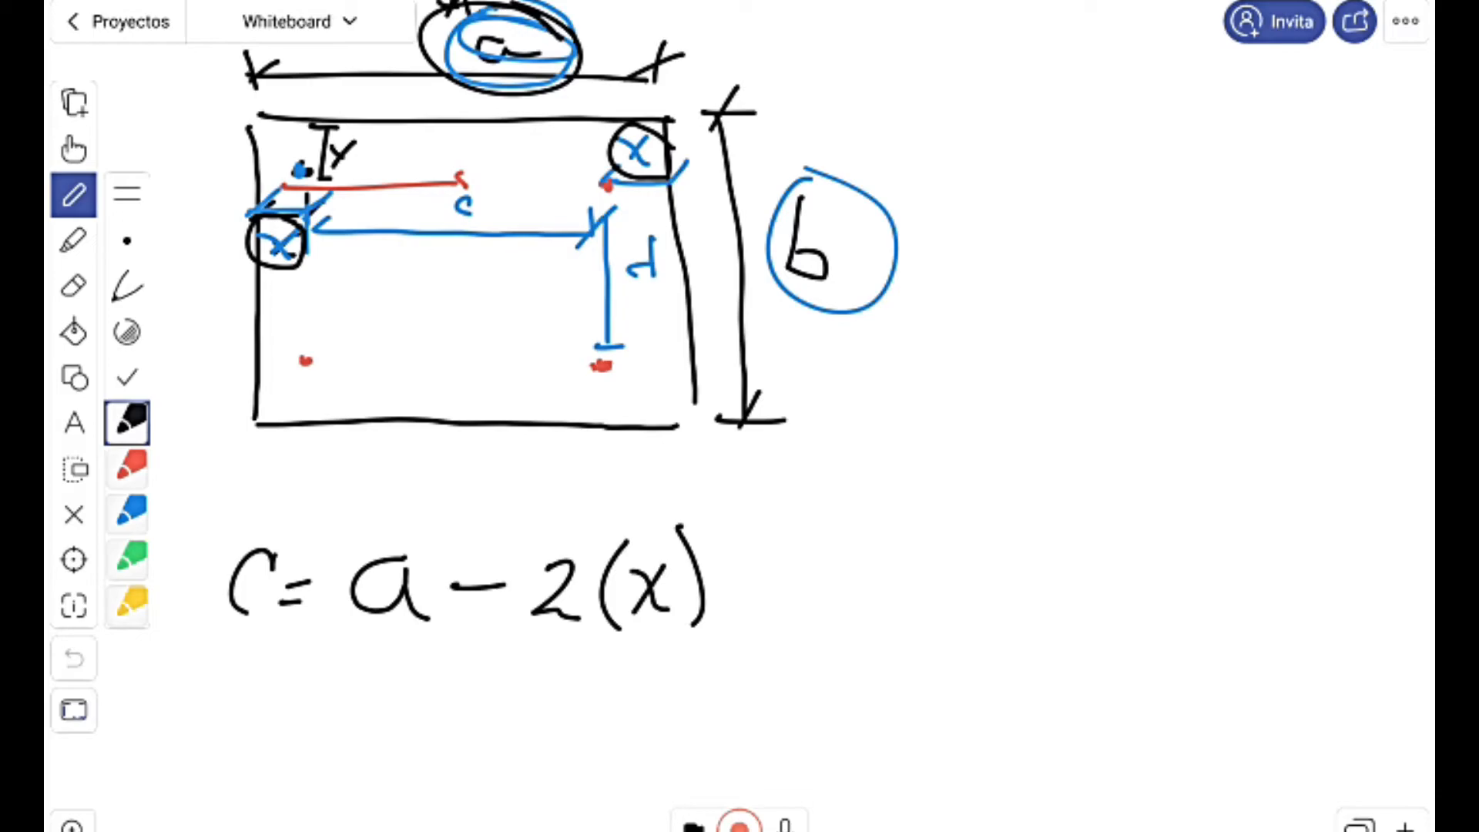
# Circle the spacing label c in the sketch and box the equation c = a - 2(x) in black.
pyautogui.moveTo(477, 178)
pyautogui.mouseDown()
pyautogui.moveTo(537, 219)
pyautogui.moveTo(505, 182)
pyautogui.mouseUp()
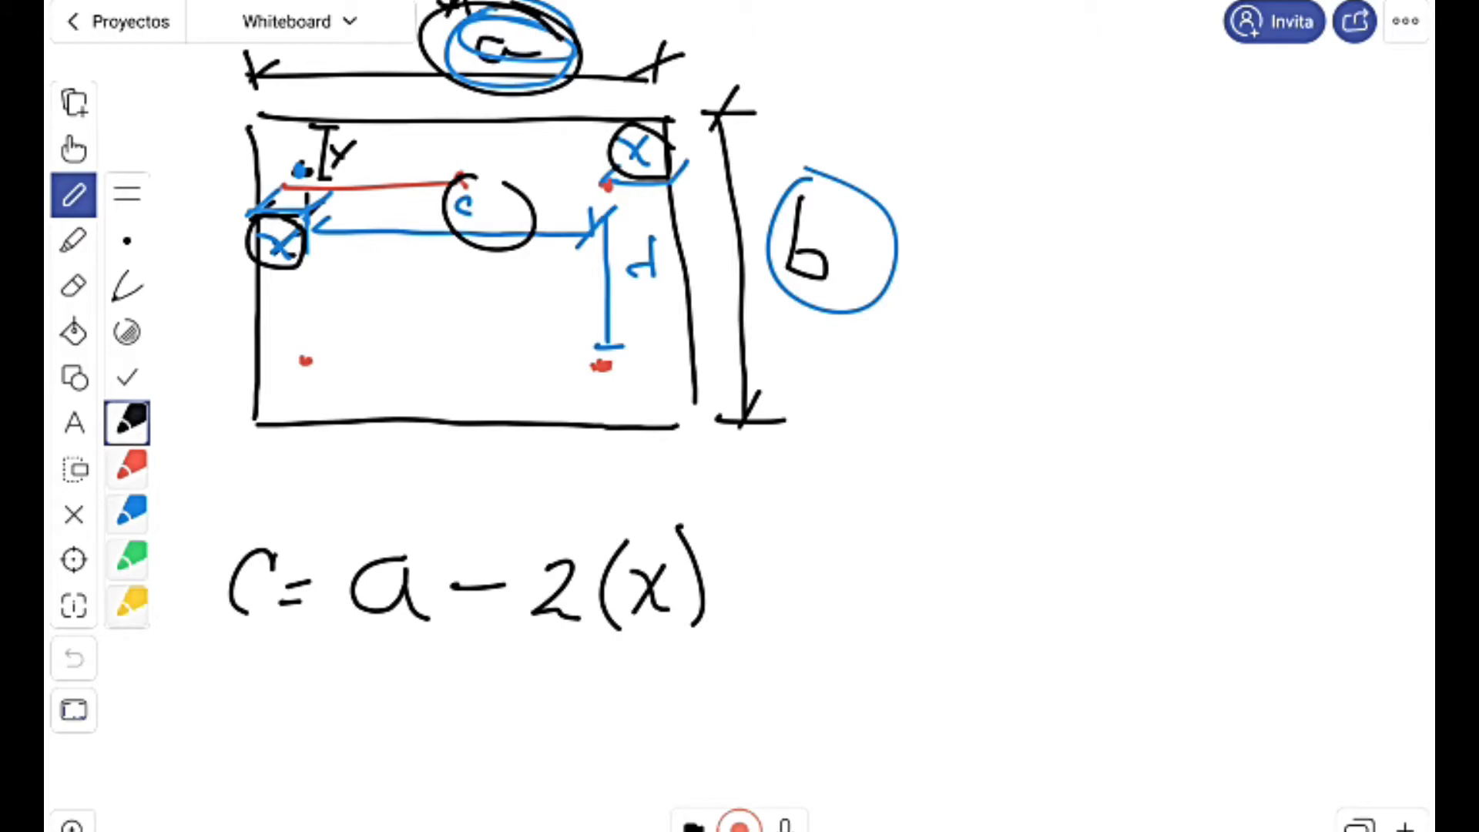
pyautogui.moveTo(211, 525)
pyautogui.mouseDown()
pyautogui.moveTo(733, 661)
pyautogui.moveTo(596, 497)
pyautogui.moveTo(191, 495)
pyautogui.mouseUp()
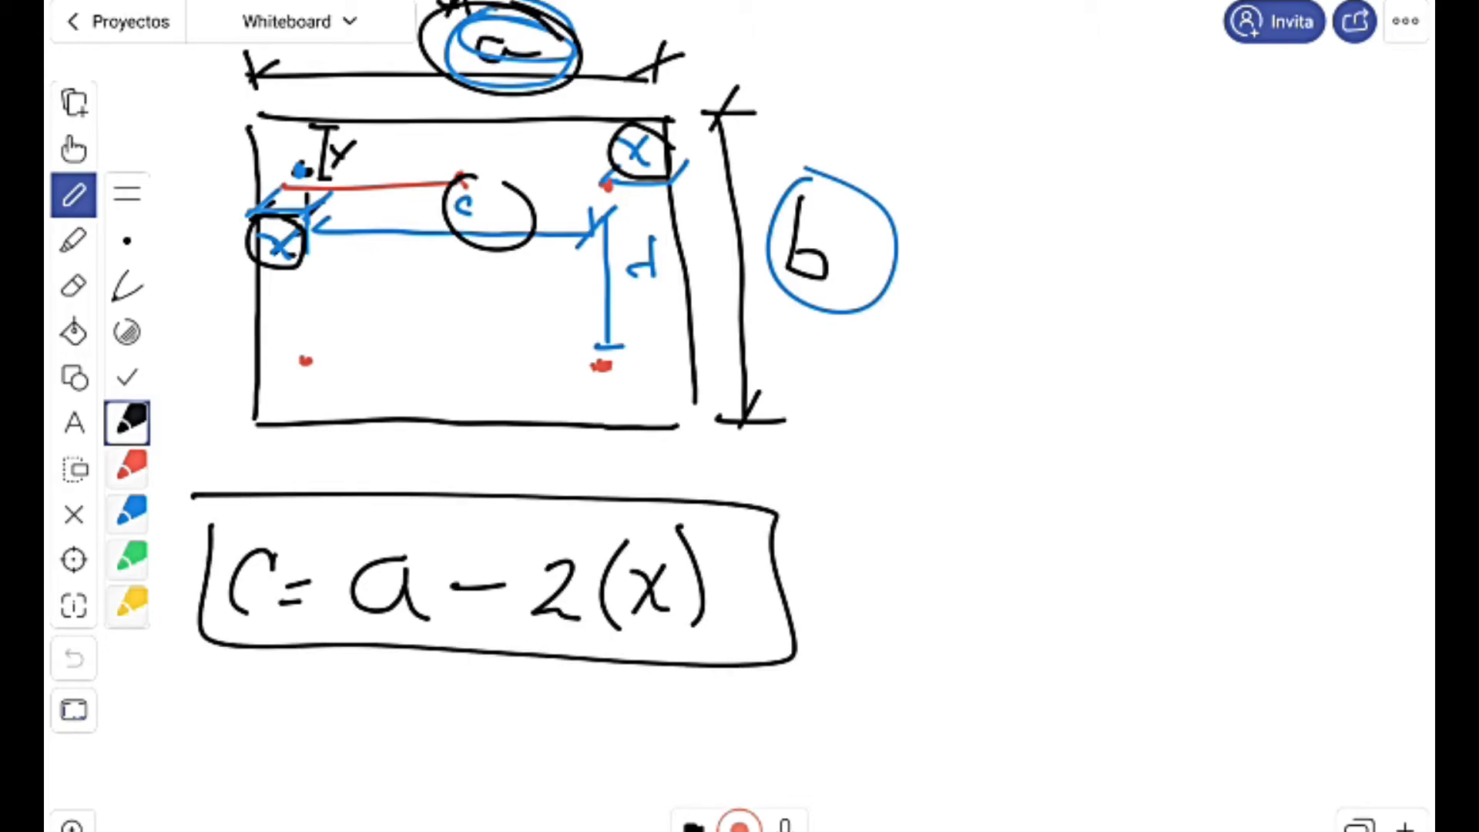
# Write the equation d = b - 2(x) in black below the first one, circle the height label b, and box the equation.
pyautogui.moveTo(235, 710); pyautogui.dragTo(225, 751)
pyautogui.moveTo(248, 666); pyautogui.dragTo(248, 753)
pyautogui.moveTo(287, 731); pyautogui.dragTo(305, 743)
pyautogui.moveTo(876, 230)
pyautogui.mouseDown()
pyautogui.moveTo(753, 246)
pyautogui.moveTo(873, 154)
pyautogui.mouseUp()
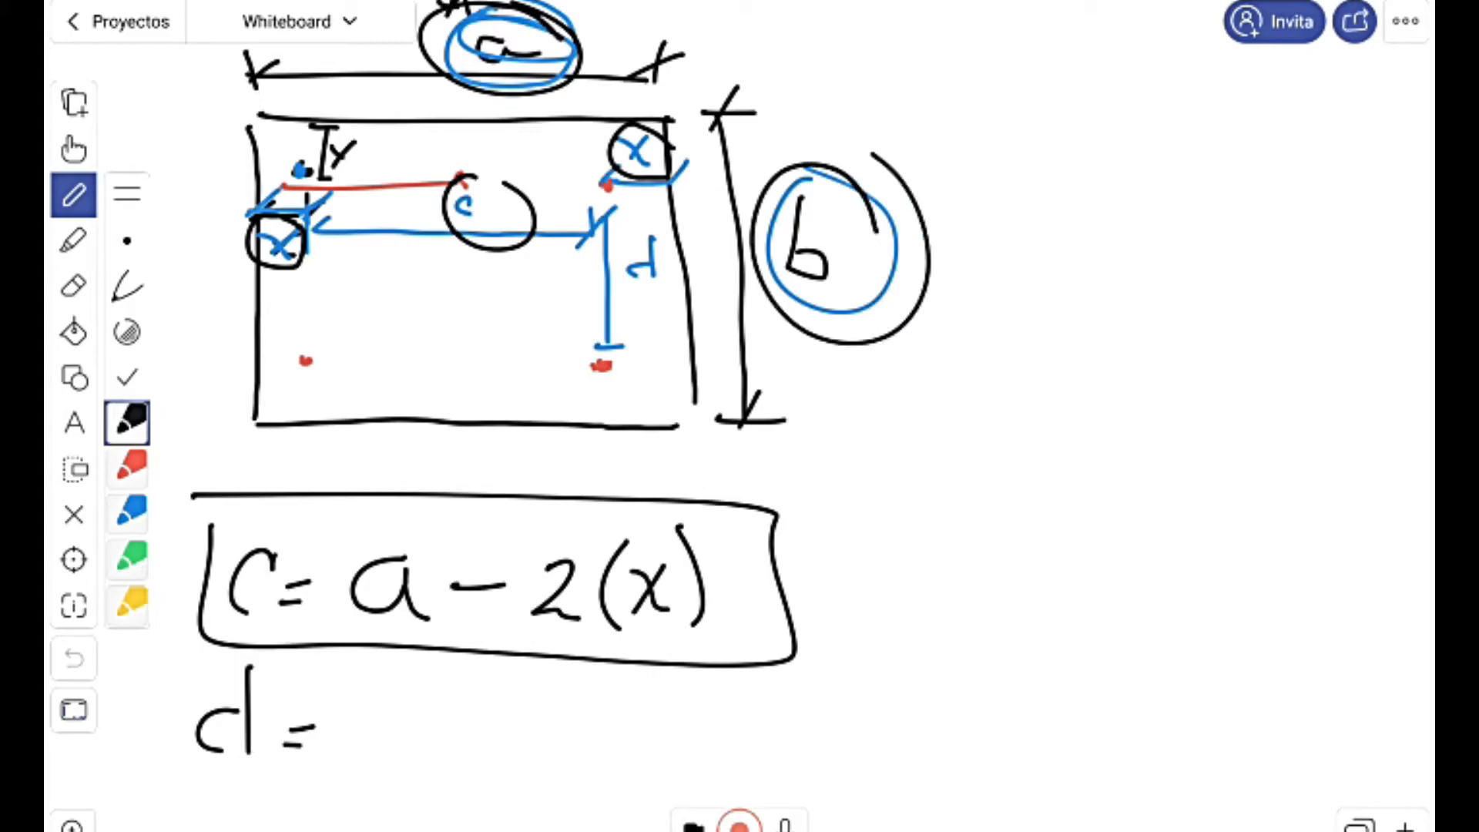
pyautogui.moveTo(374, 673)
pyautogui.mouseDown()
pyautogui.moveTo(364, 769)
pyautogui.moveTo(465, 749)
pyautogui.moveTo(551, 762)
pyautogui.mouseUp()
pyautogui.moveTo(600, 698); pyautogui.dragTo(583, 769)
pyautogui.moveTo(632, 718)
pyautogui.mouseDown()
pyautogui.moveTo(666, 757)
pyautogui.moveTo(635, 758)
pyautogui.mouseUp()
pyautogui.moveTo(694, 698); pyautogui.dragTo(704, 768)
pyautogui.moveTo(189, 653)
pyautogui.mouseDown()
pyautogui.moveTo(502, 789)
pyautogui.moveTo(783, 741)
pyautogui.moveTo(778, 678)
pyautogui.mouseUp()
# Mark each boxed equation with a short black stroke and a short green stroke beside it.
pyautogui.moveTo(844, 574); pyautogui.dragTo(932, 508)
pyautogui.moveTo(872, 709); pyautogui.dragTo(928, 673)
pyautogui.click(131, 559)
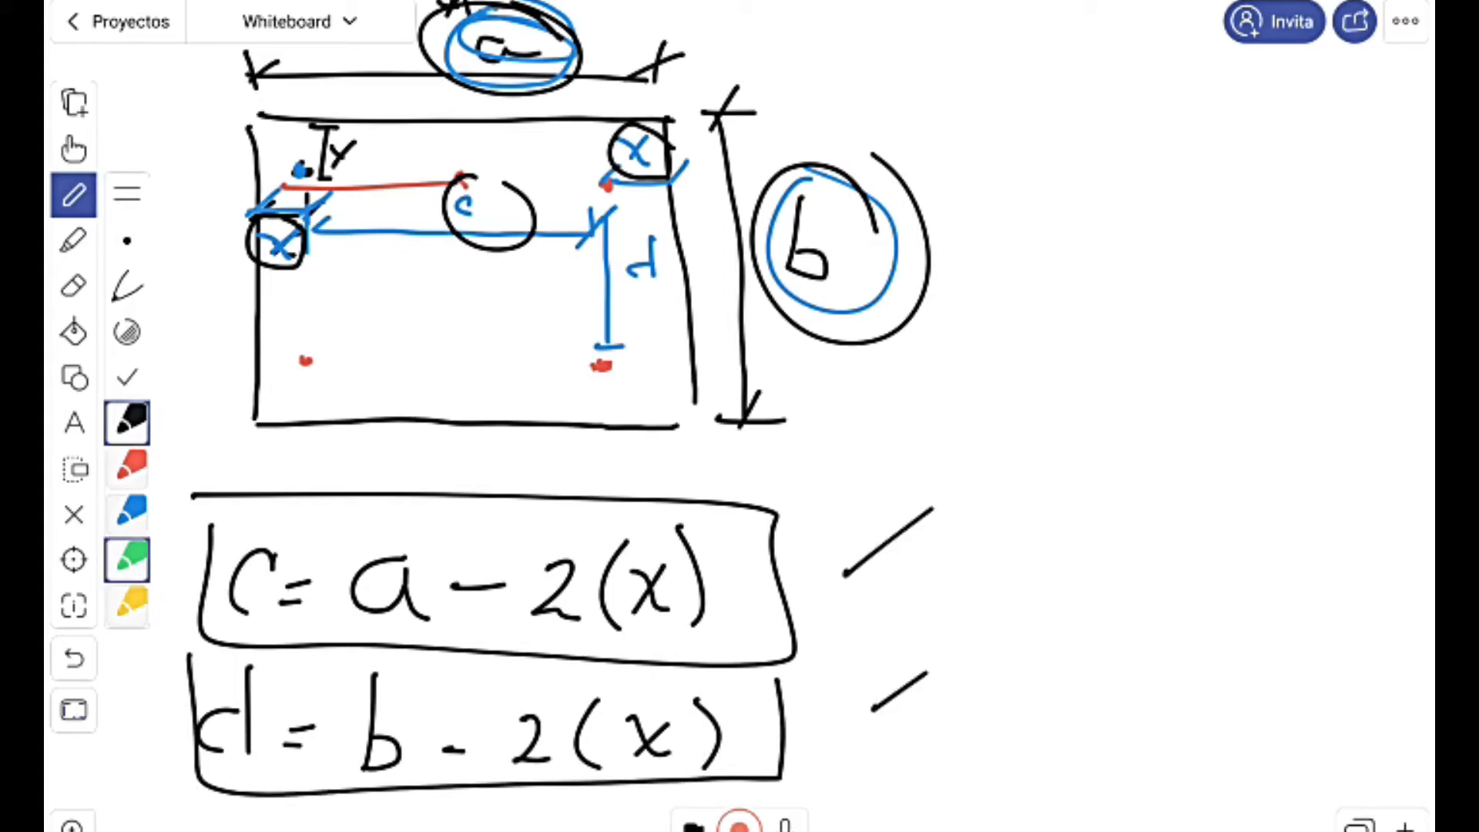
pyautogui.moveTo(883, 585); pyautogui.dragTo(950, 519)
pyautogui.moveTo(945, 709); pyautogui.dragTo(997, 647)
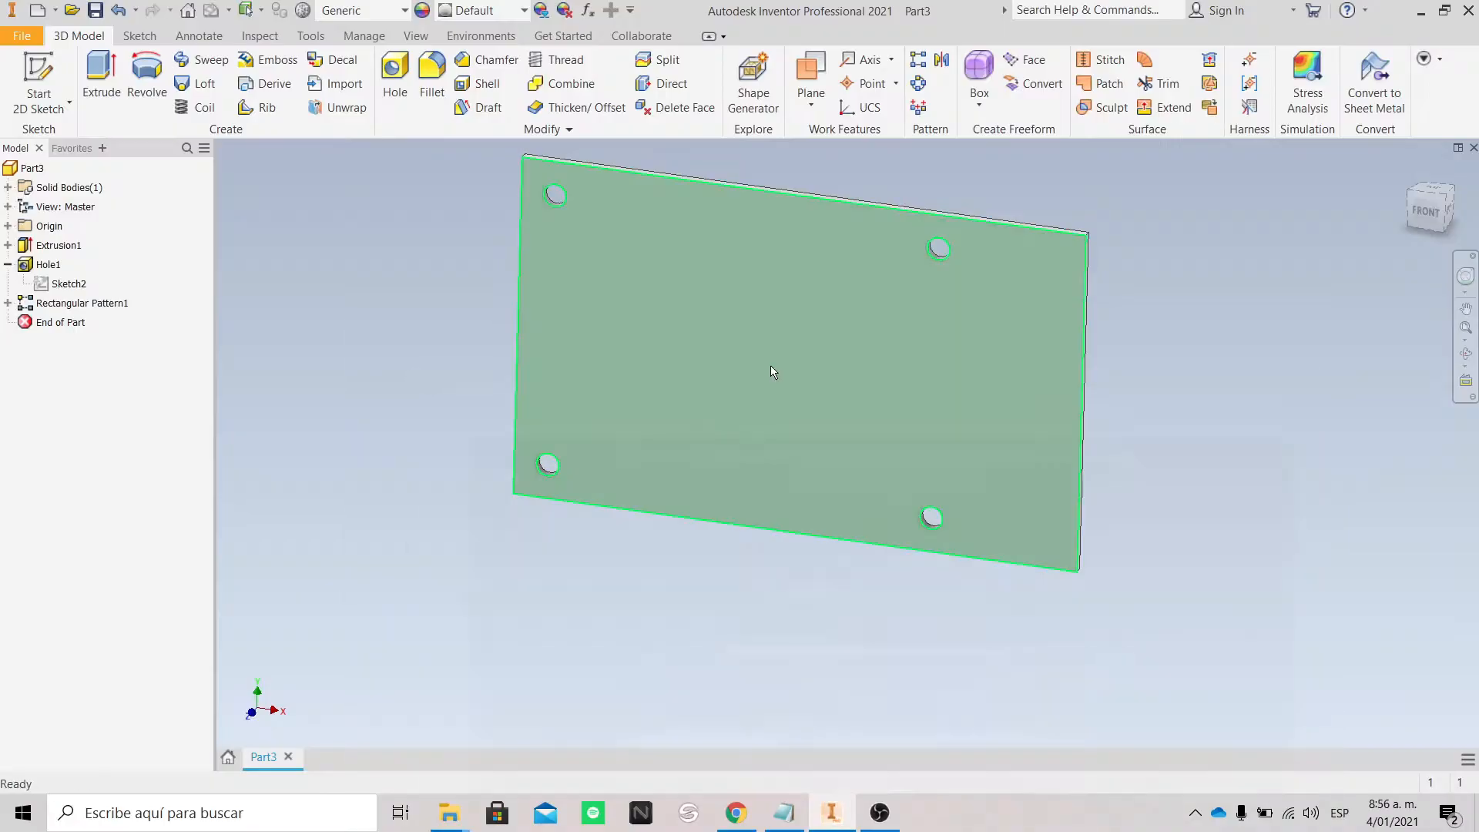
# Switch to Inventor, open the part's parameters table, and examine the hole offsets, hole diameter and rectangular pattern parameters.
pyautogui.scroll(-5, 773, 372)
pyautogui.scroll(5, 756, 373)
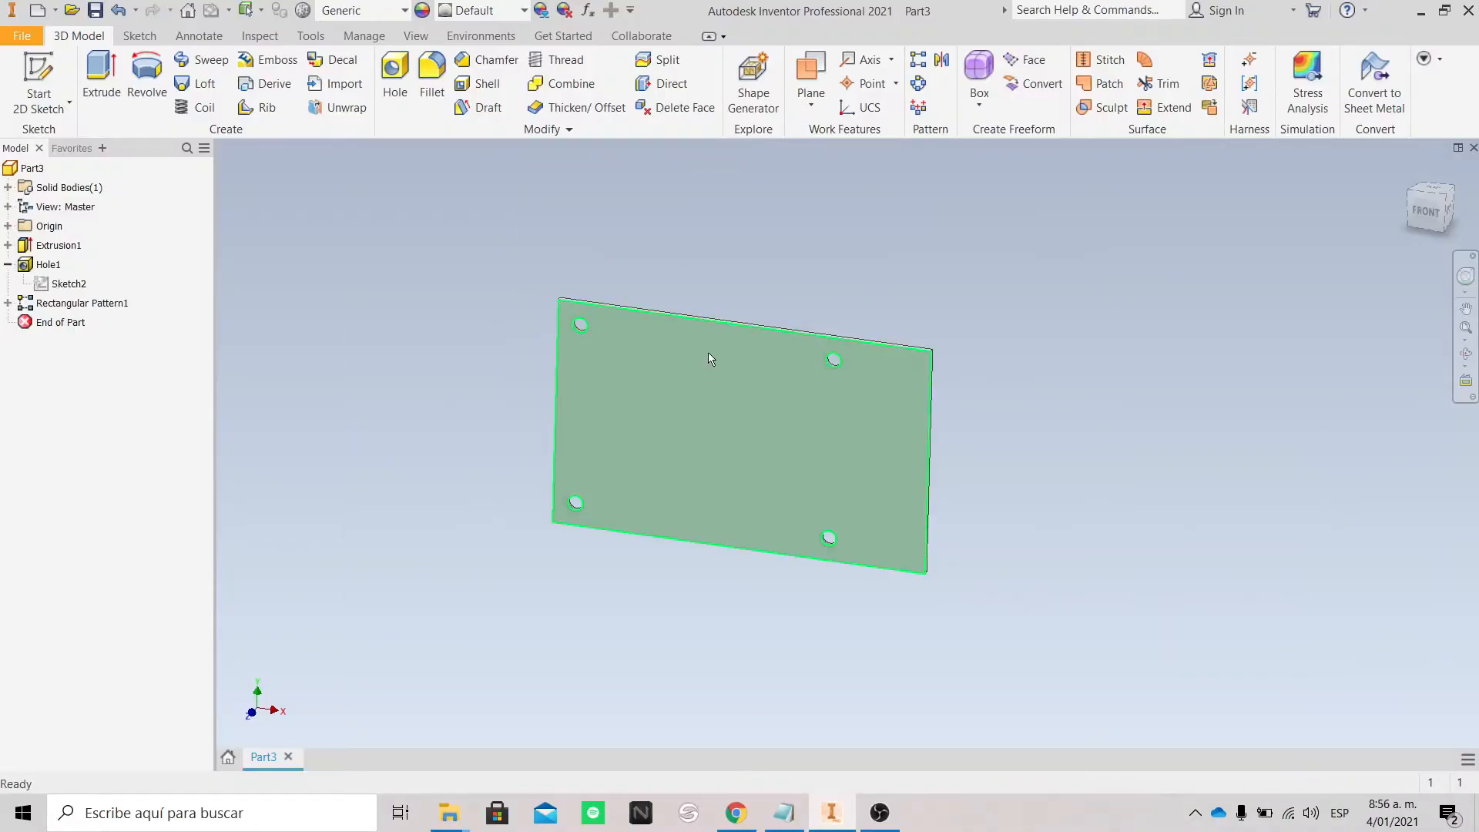
pyautogui.click(588, 10)
pyautogui.moveTo(967, 322); pyautogui.dragTo(947, 570)
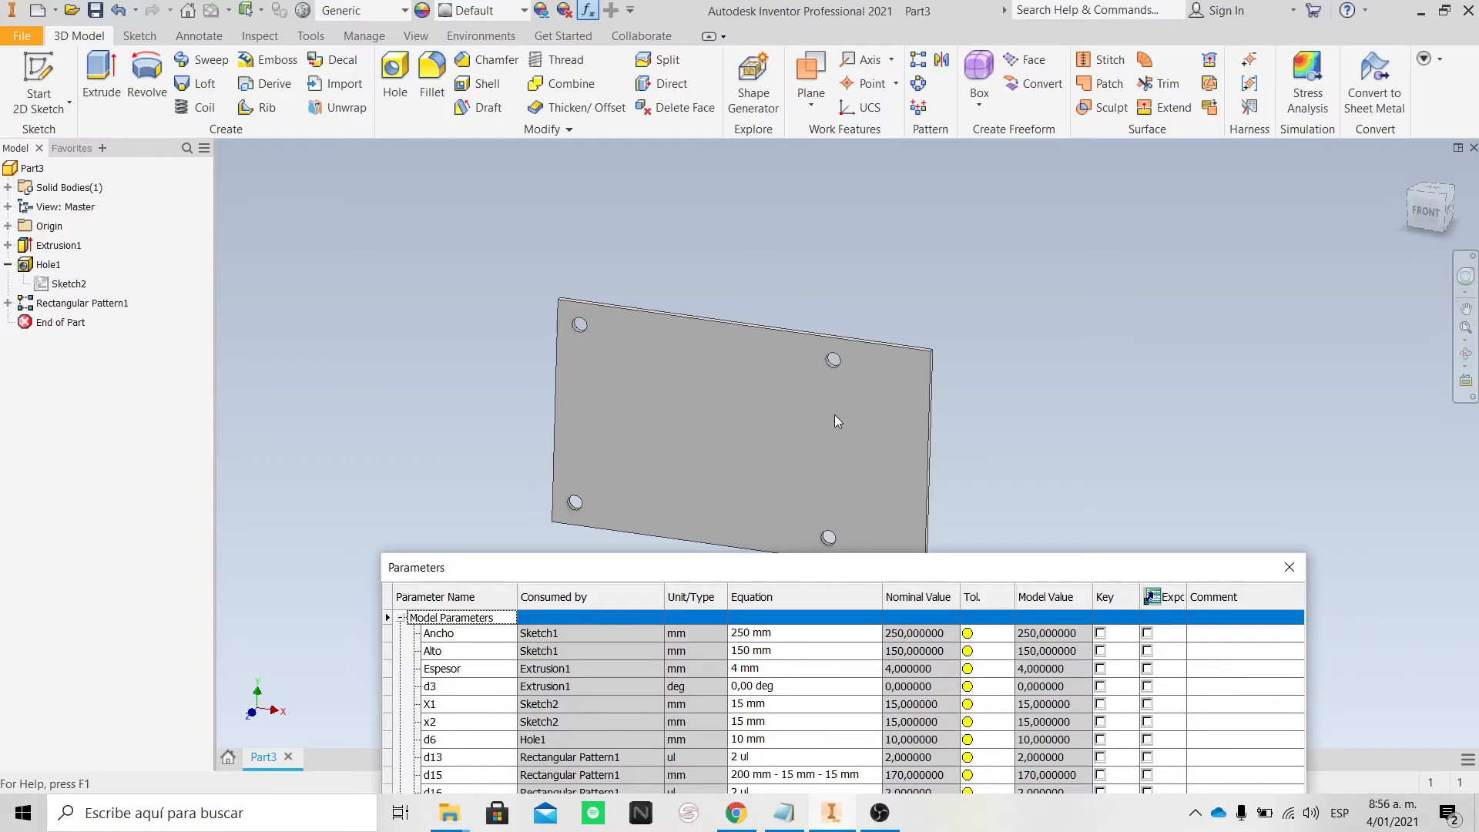
pyautogui.moveTo(898, 568); pyautogui.dragTo(900, 401)
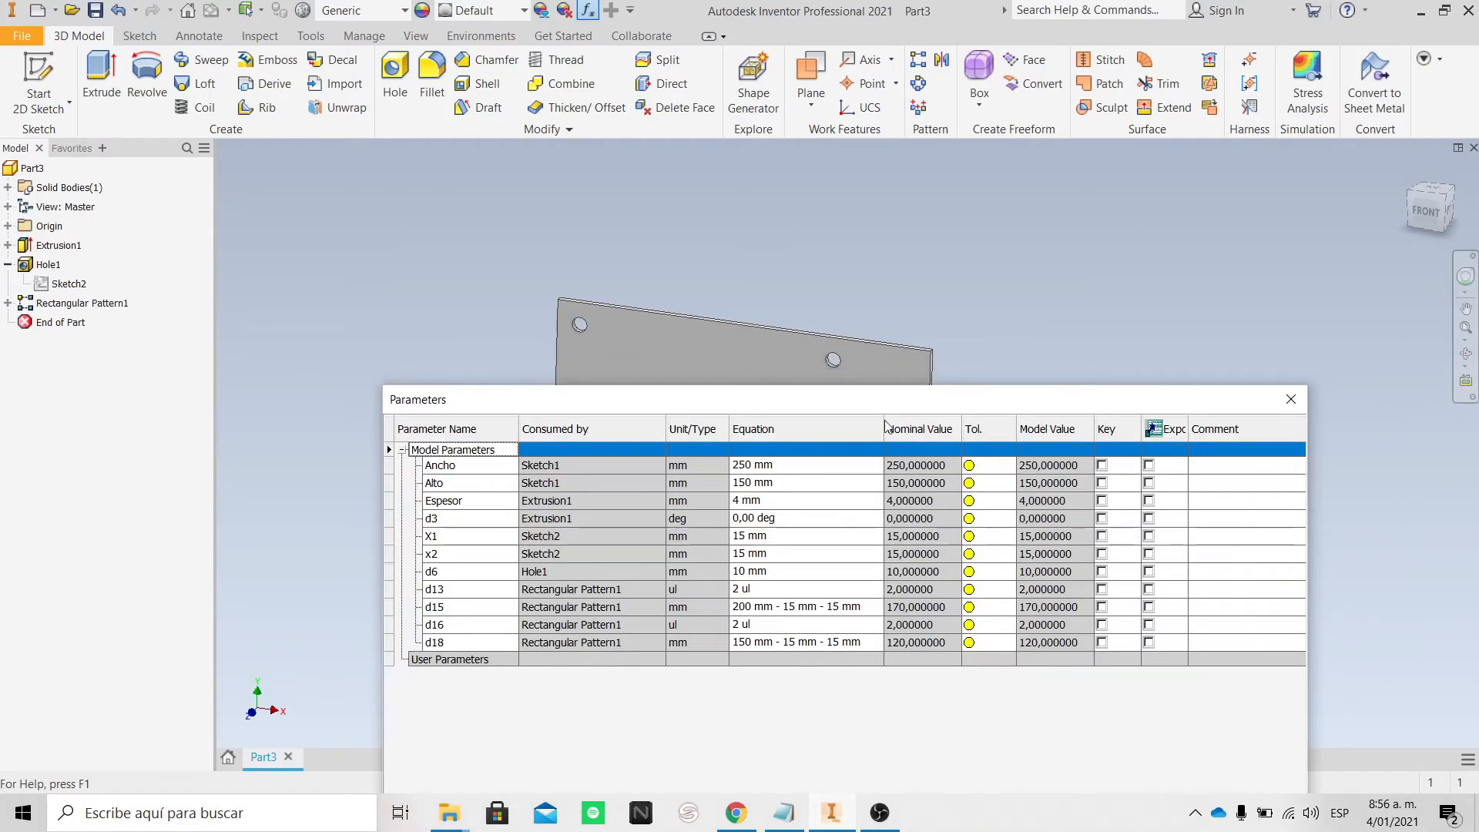
pyautogui.doubleClick(466, 536)
pyautogui.click(802, 537)
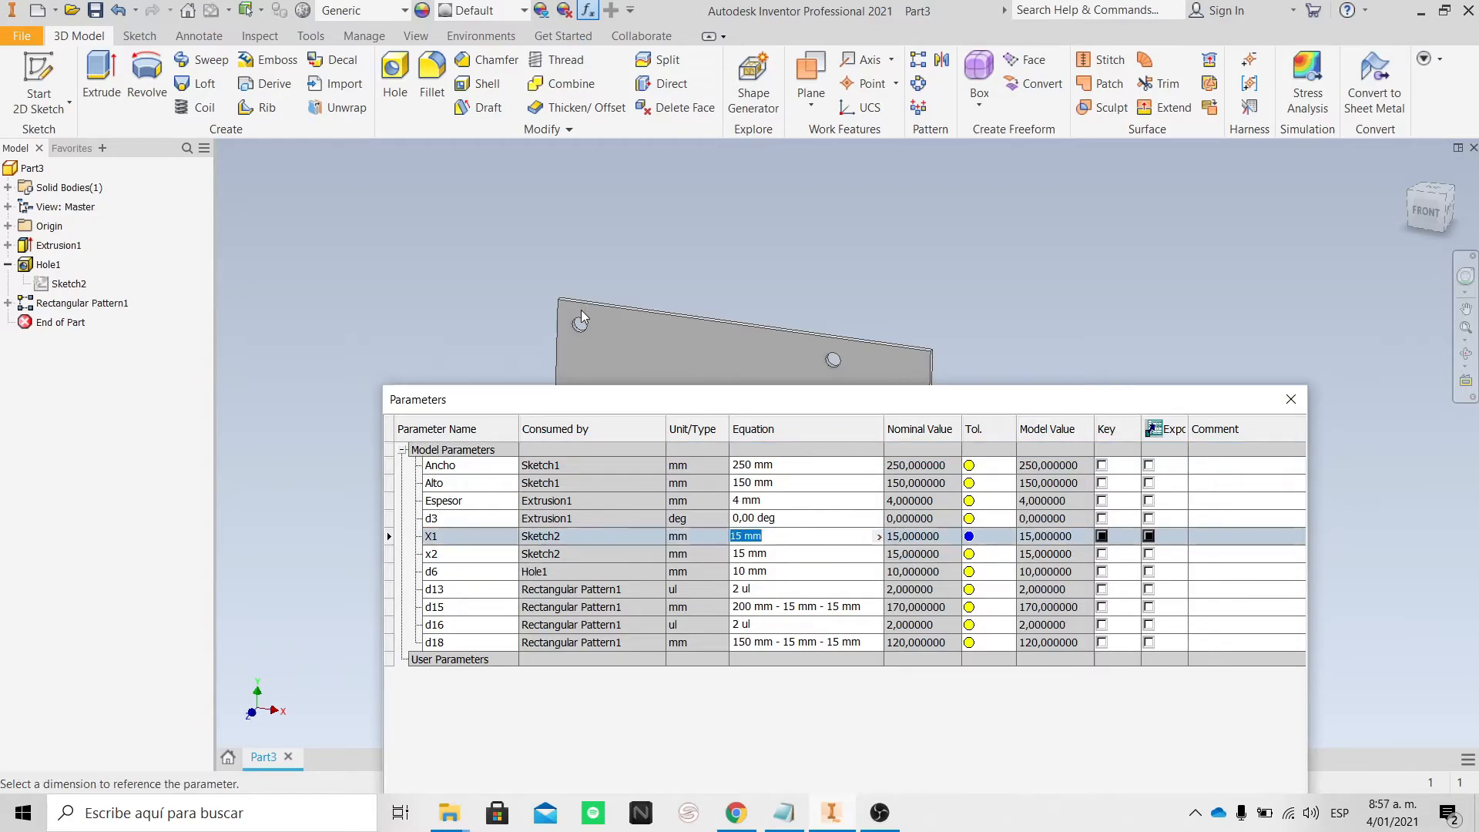
pyautogui.doubleClick(462, 554)
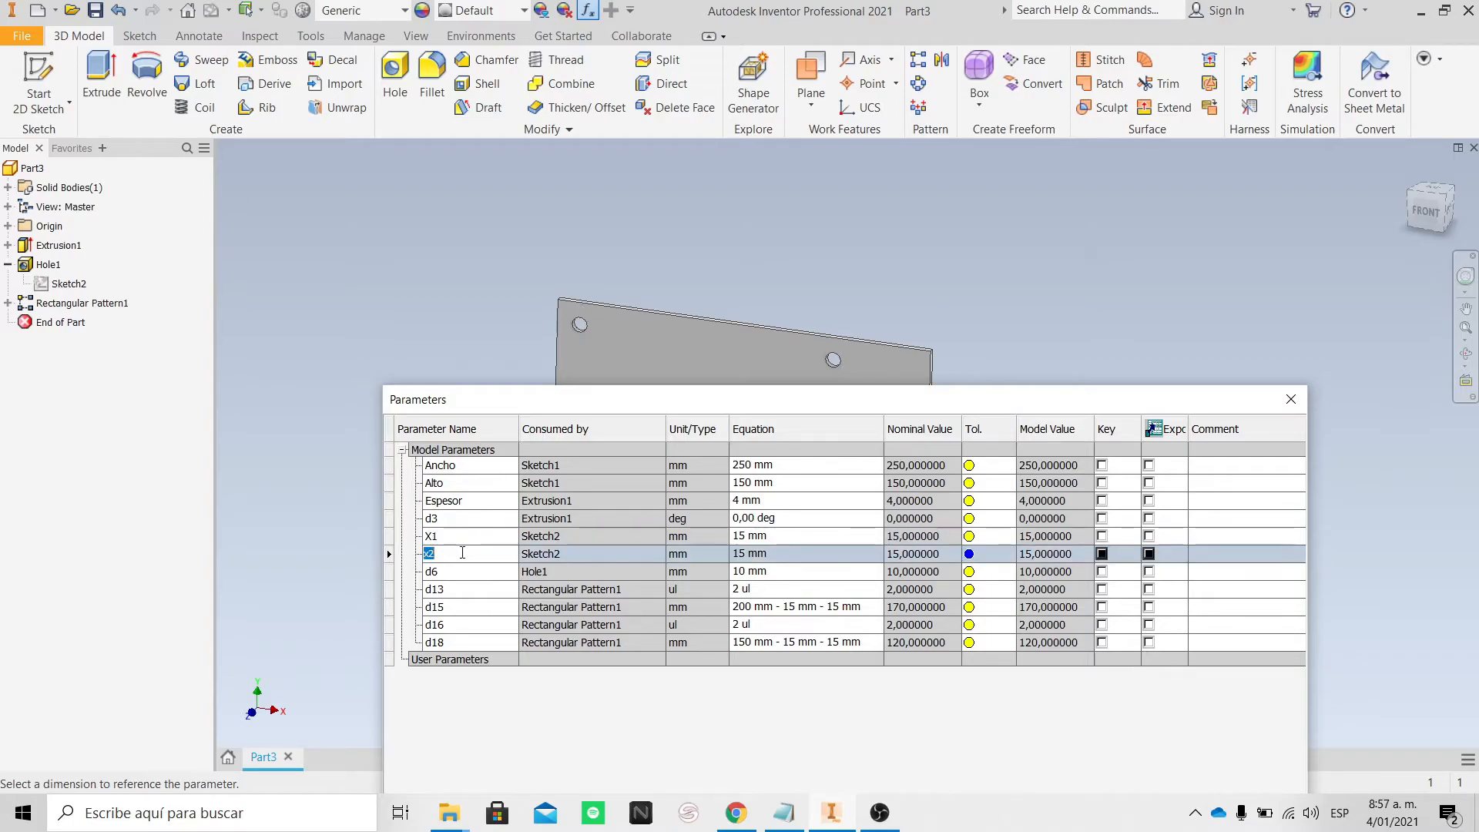
pyautogui.click(789, 572)
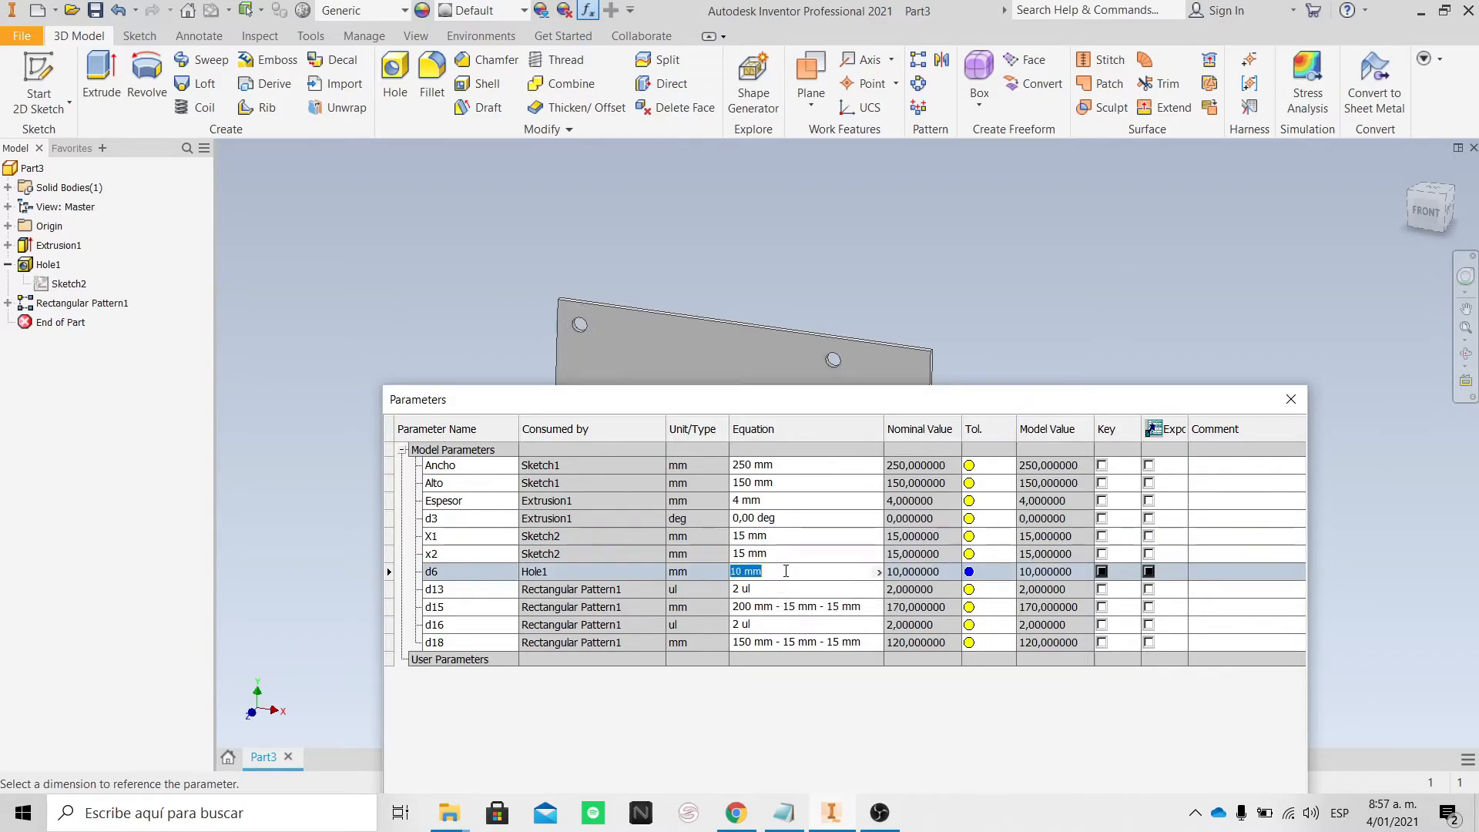
pyautogui.click(569, 574)
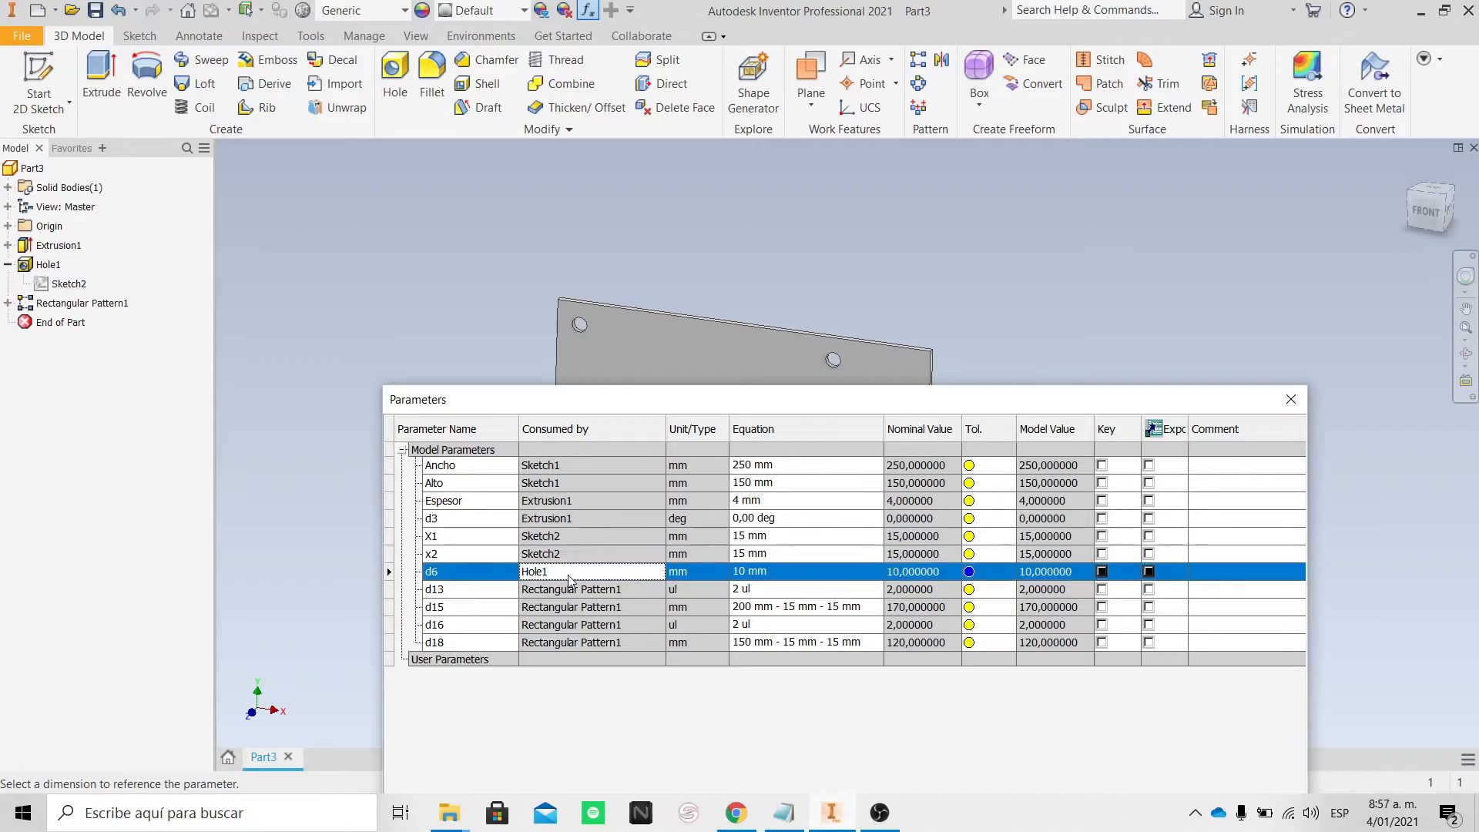
pyautogui.click(769, 590)
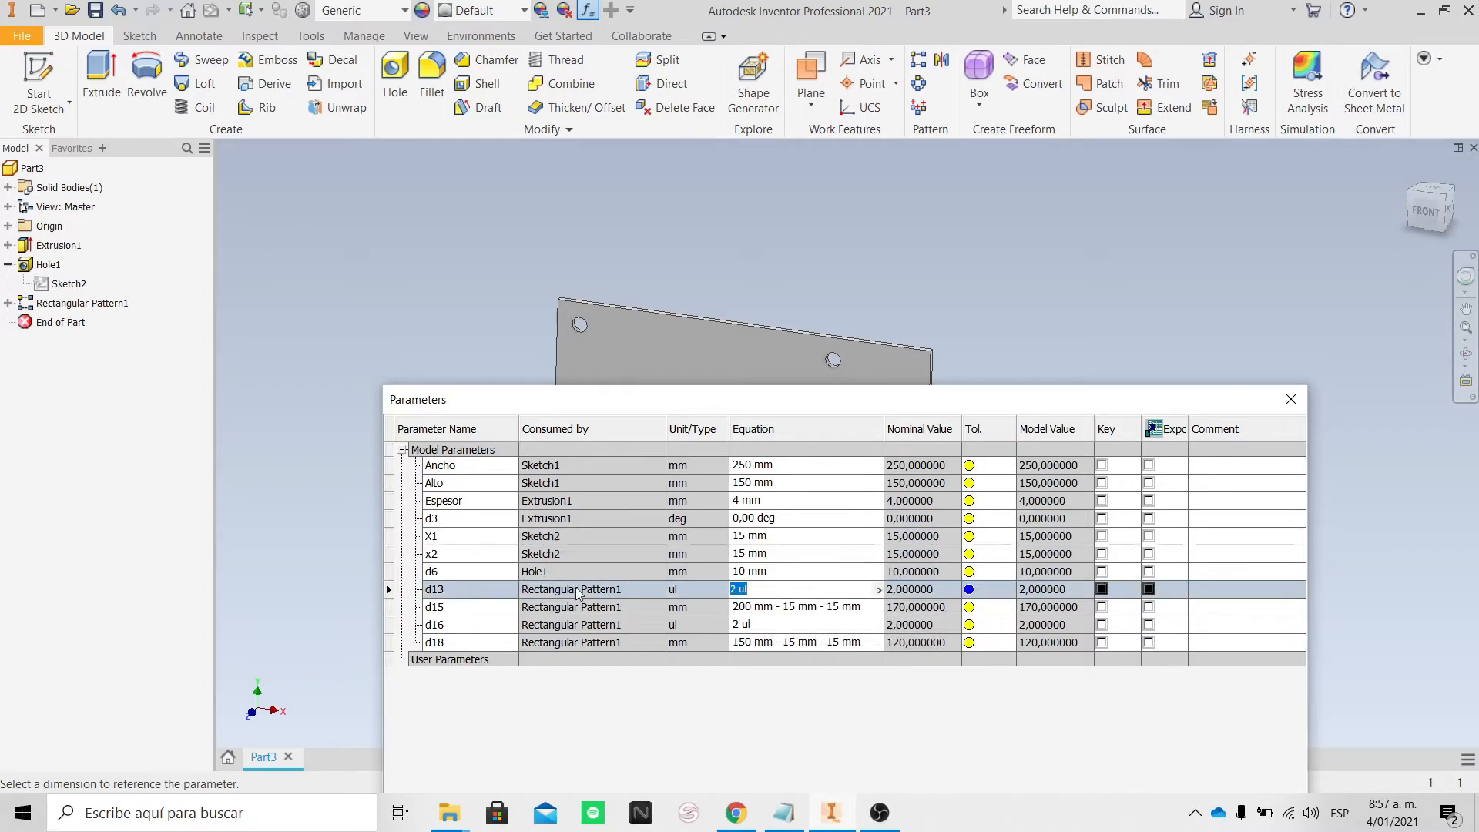
pyautogui.click(672, 610)
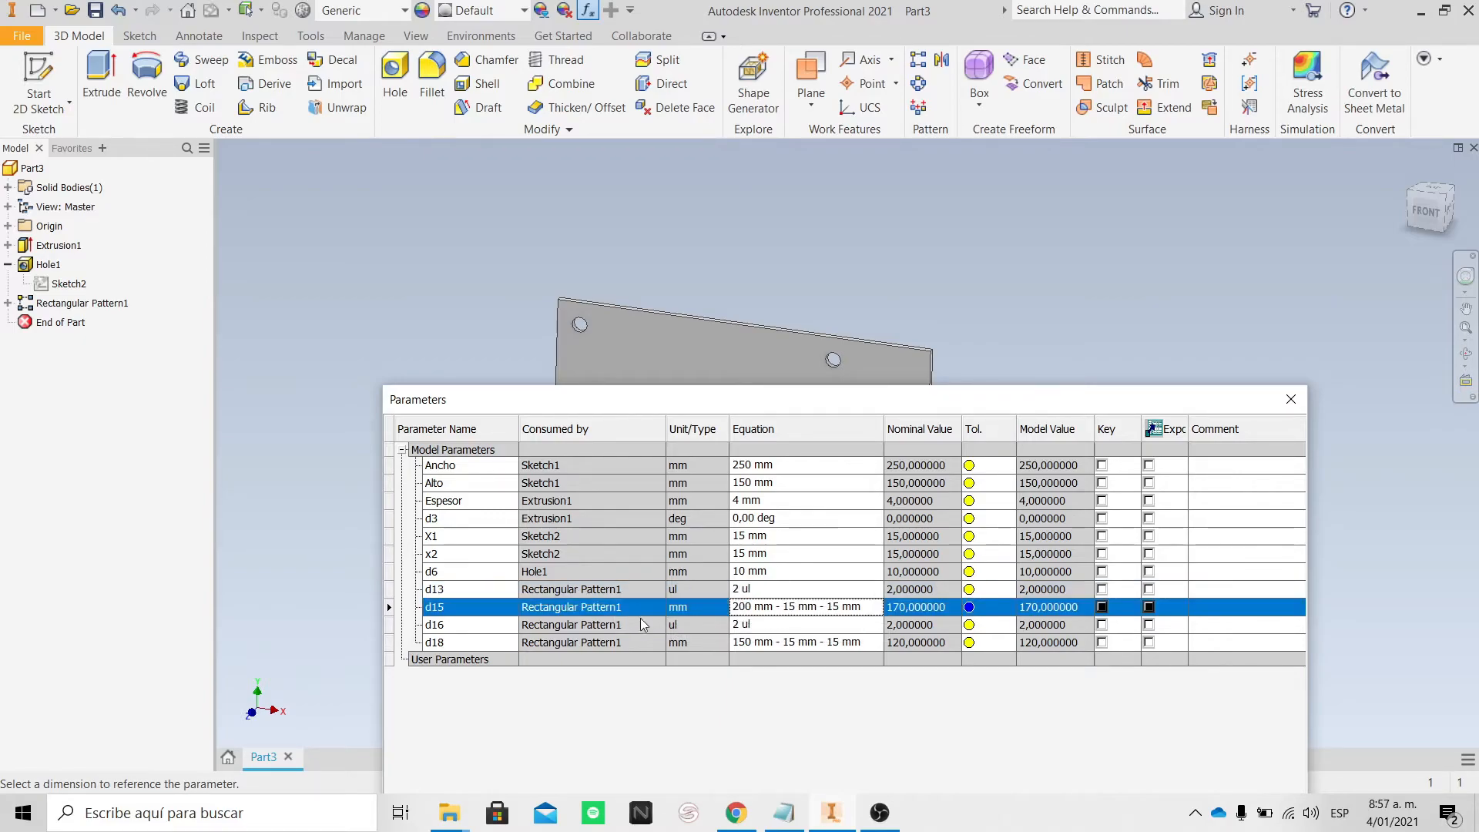
# Try to rename the horizontal pattern spacing parameter d15 as C.
pyautogui.doubleClick(499, 604)
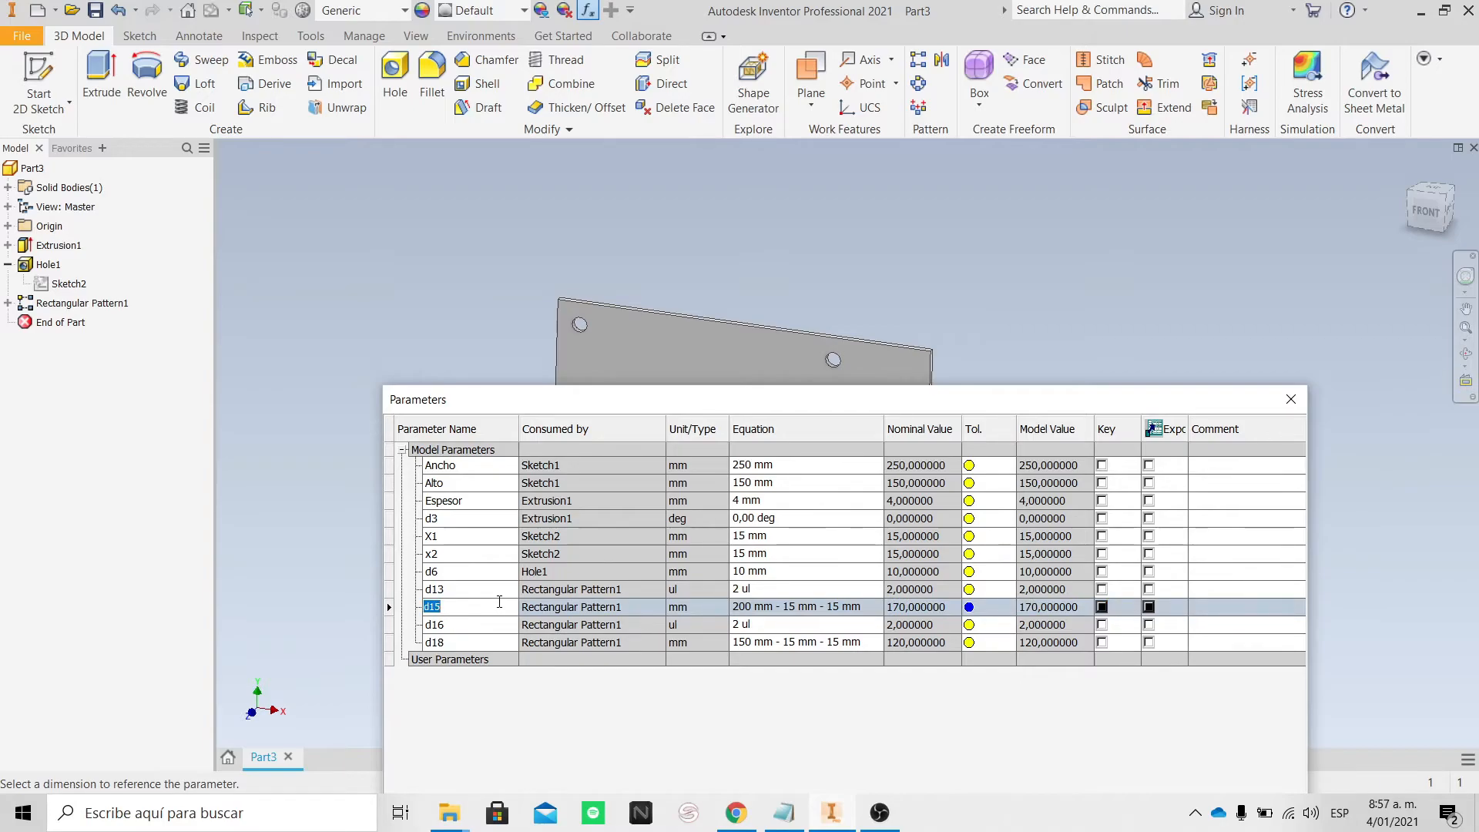
pyautogui.press('BackSpace')
pyautogui.press('capslock')
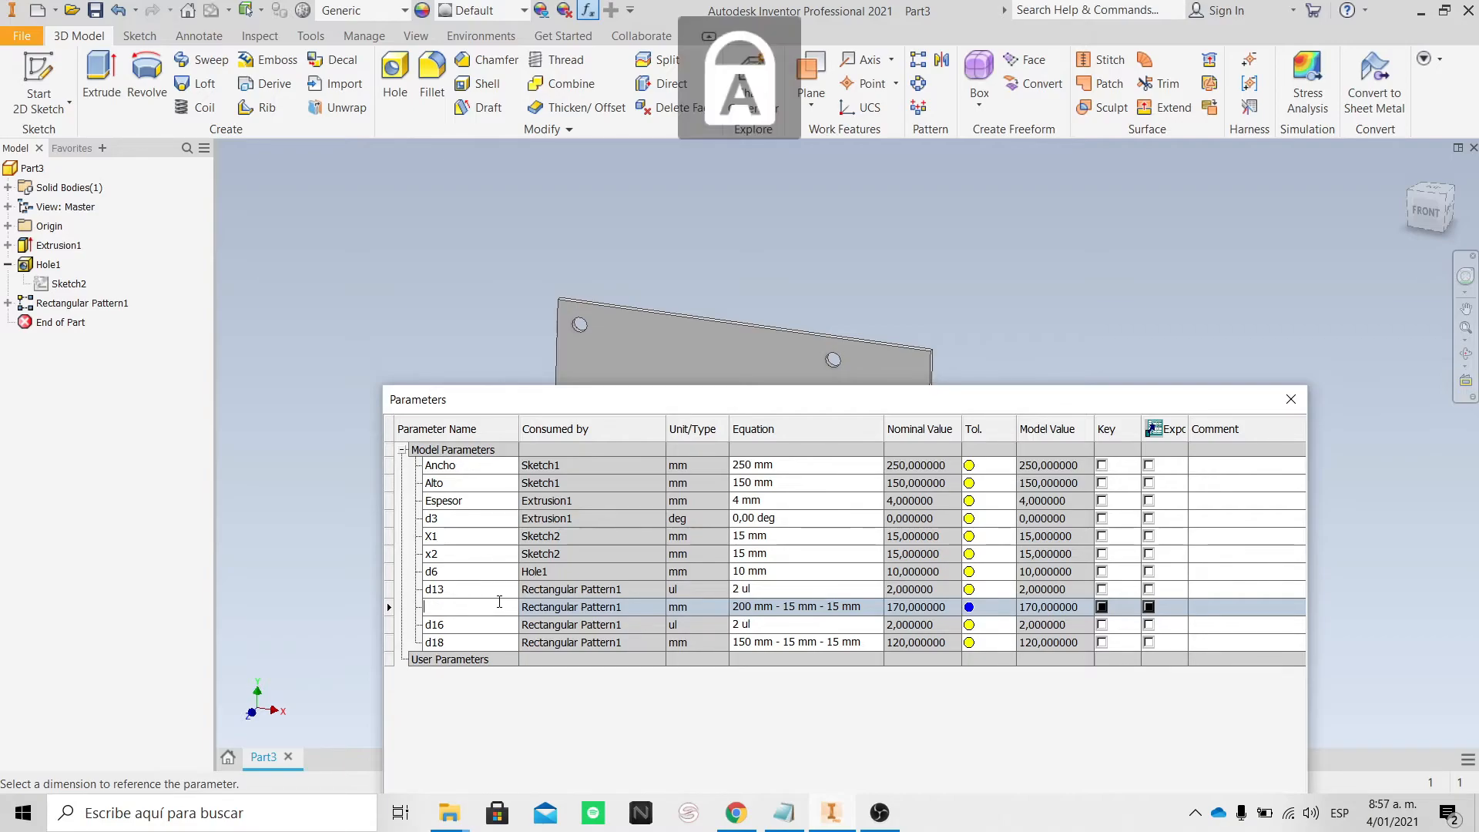
pyautogui.write('X')
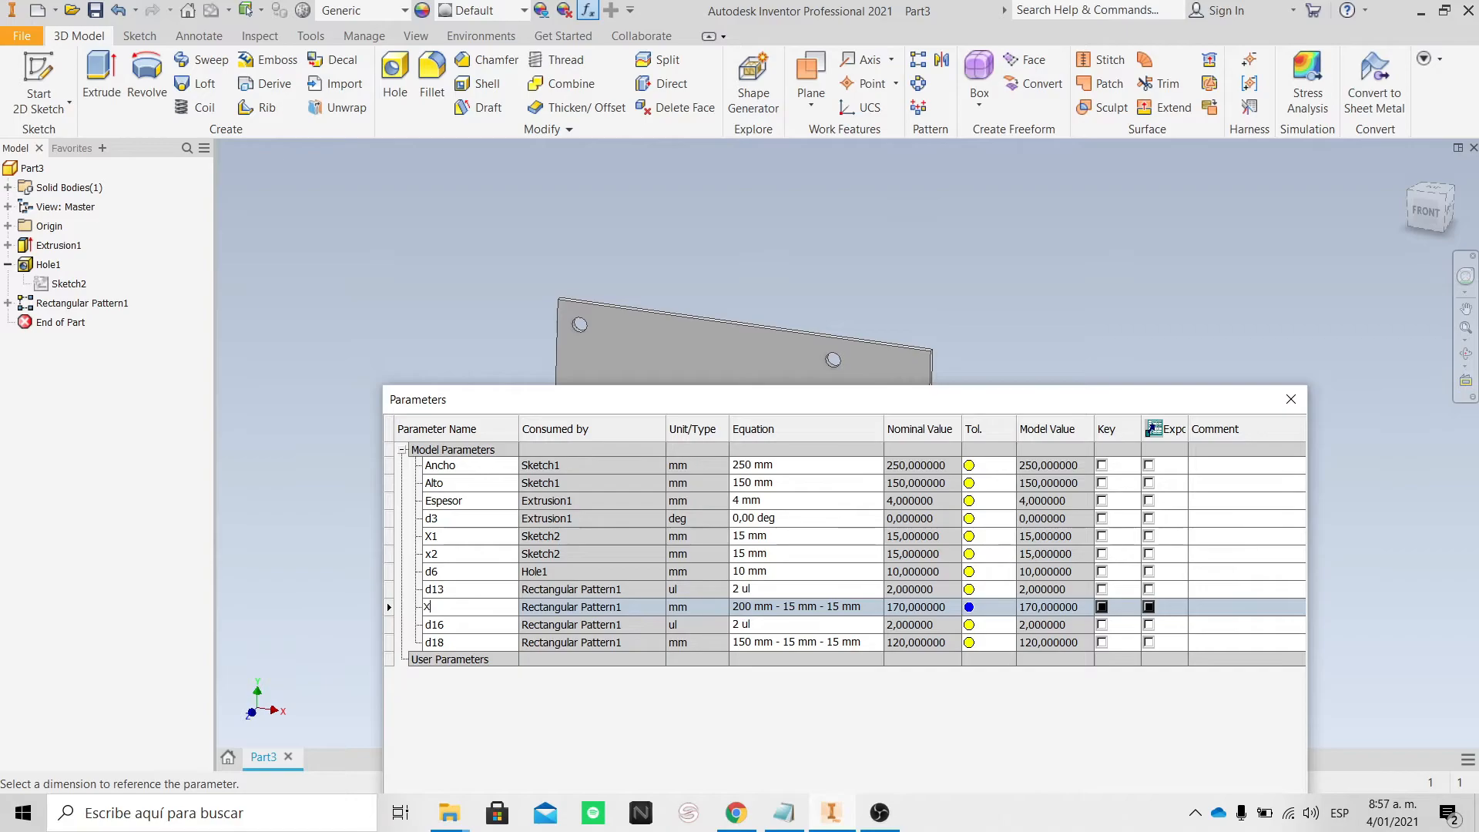
pyautogui.press('capslock')
pyautogui.write('spacing')
pyautogui.press('BackSpace')
pyautogui.press('BackSpace')
pyautogui.press('BackSpace')
pyautogui.press('BackSpace')
pyautogui.press('BackSpace')
pyautogui.press('BackSpace')
pyautogui.press('capslock')
pyautogui.write('C')
pyautogui.press('capslock')
pyautogui.press('Return')
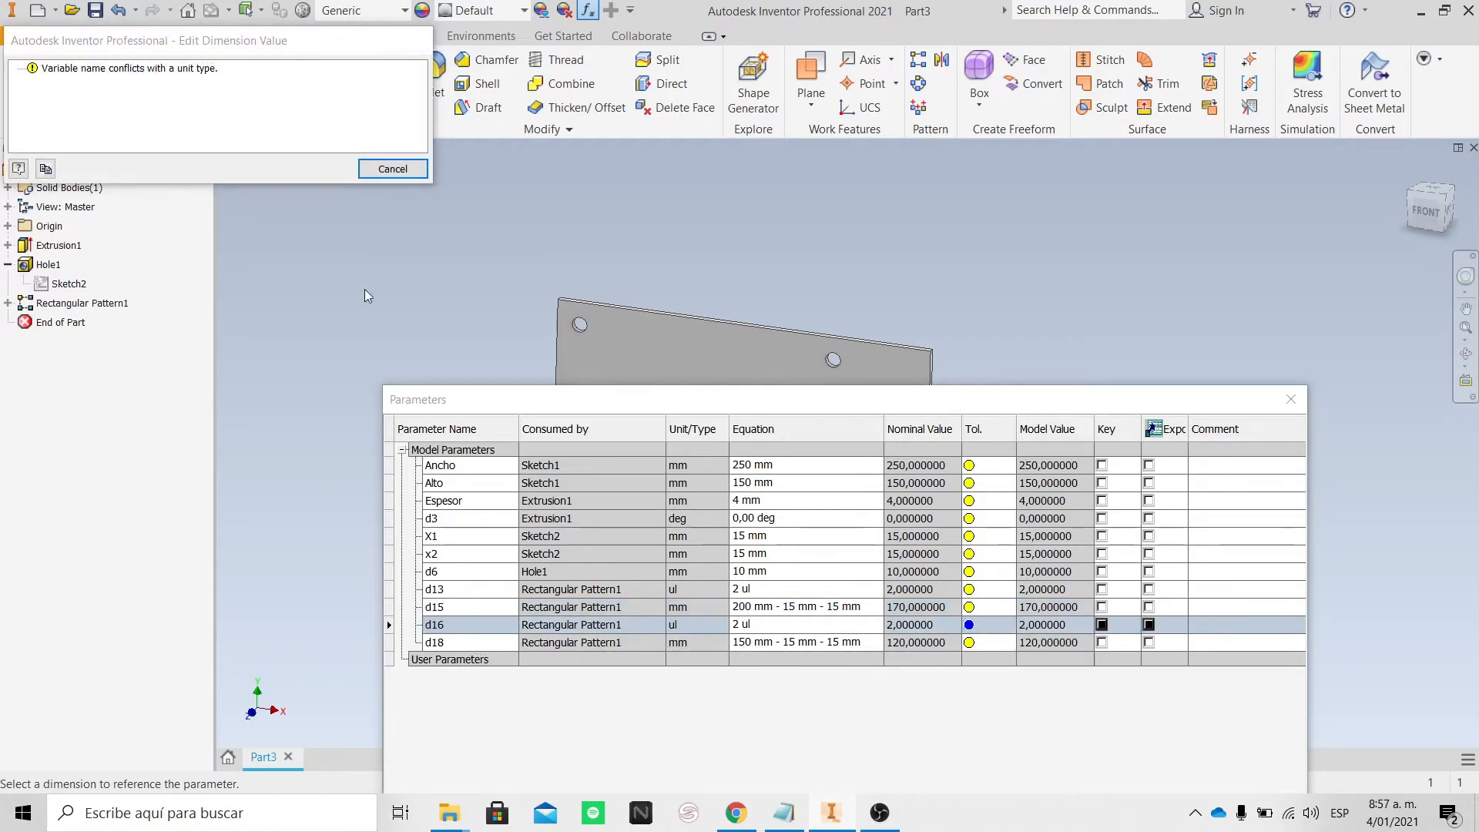
pyautogui.click(398, 169)
# Rename the vertical pattern spacing parameter d18 as d.
pyautogui.click(468, 642)
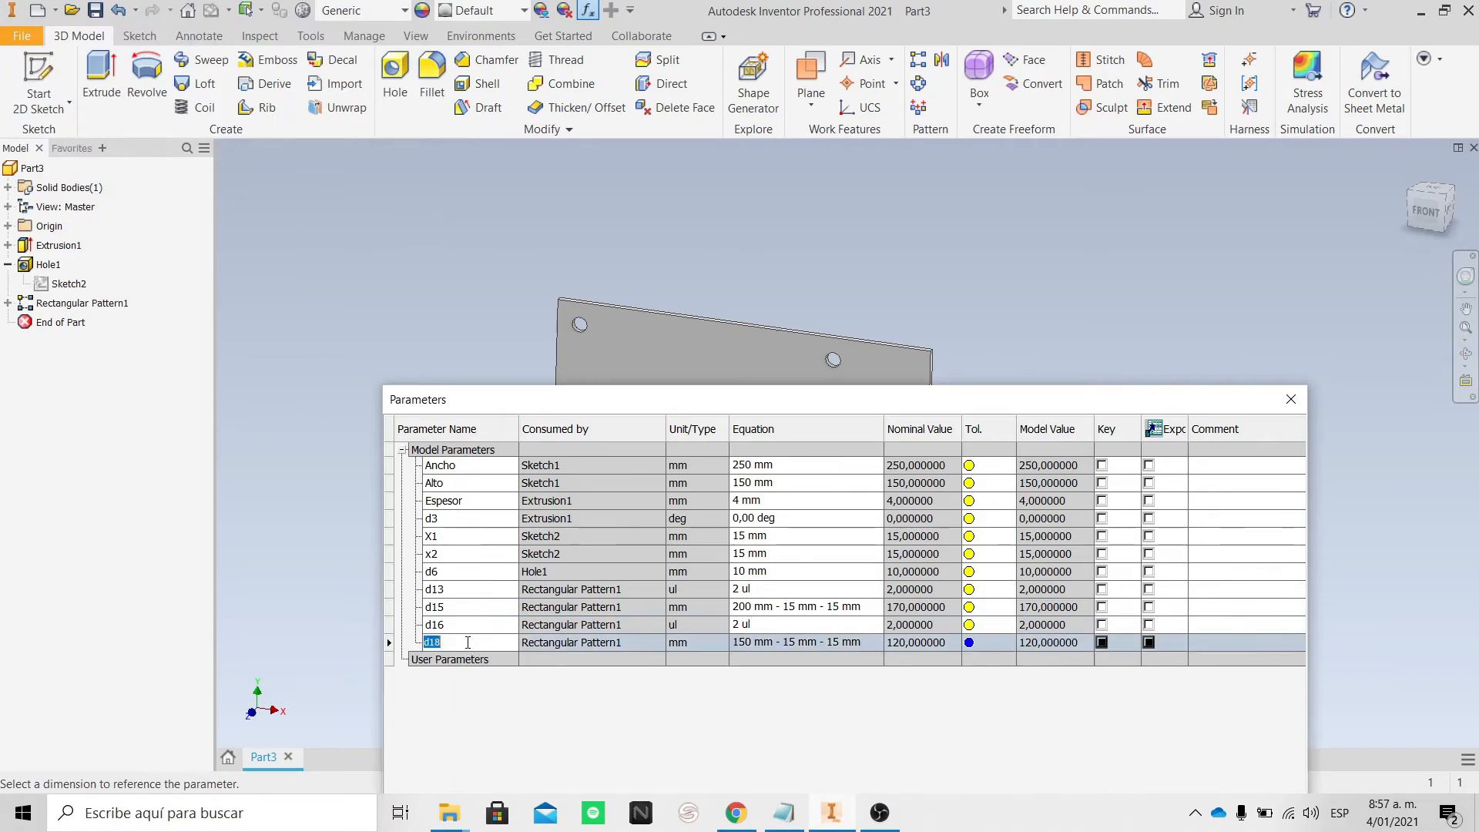
pyautogui.write('F')
pyautogui.click(789, 631)
pyautogui.click(803, 646)
pyautogui.click(442, 644)
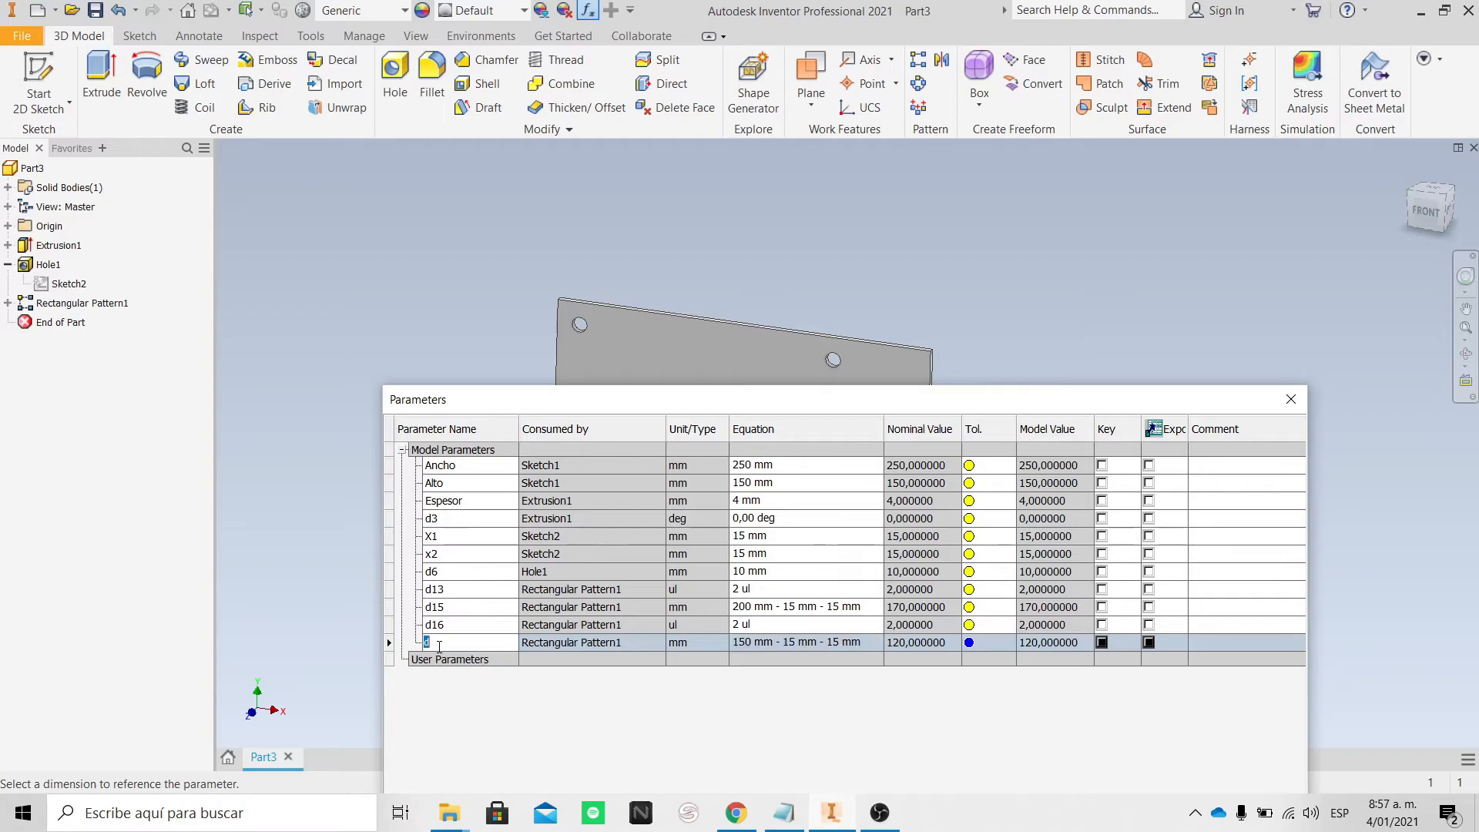
# Try again to give the horizontal spacing parameter d15 a single-letter name.
pyautogui.click(477, 607)
pyautogui.press('BackSpace')
pyautogui.press('BackSpace')
pyautogui.press('BackSpace')
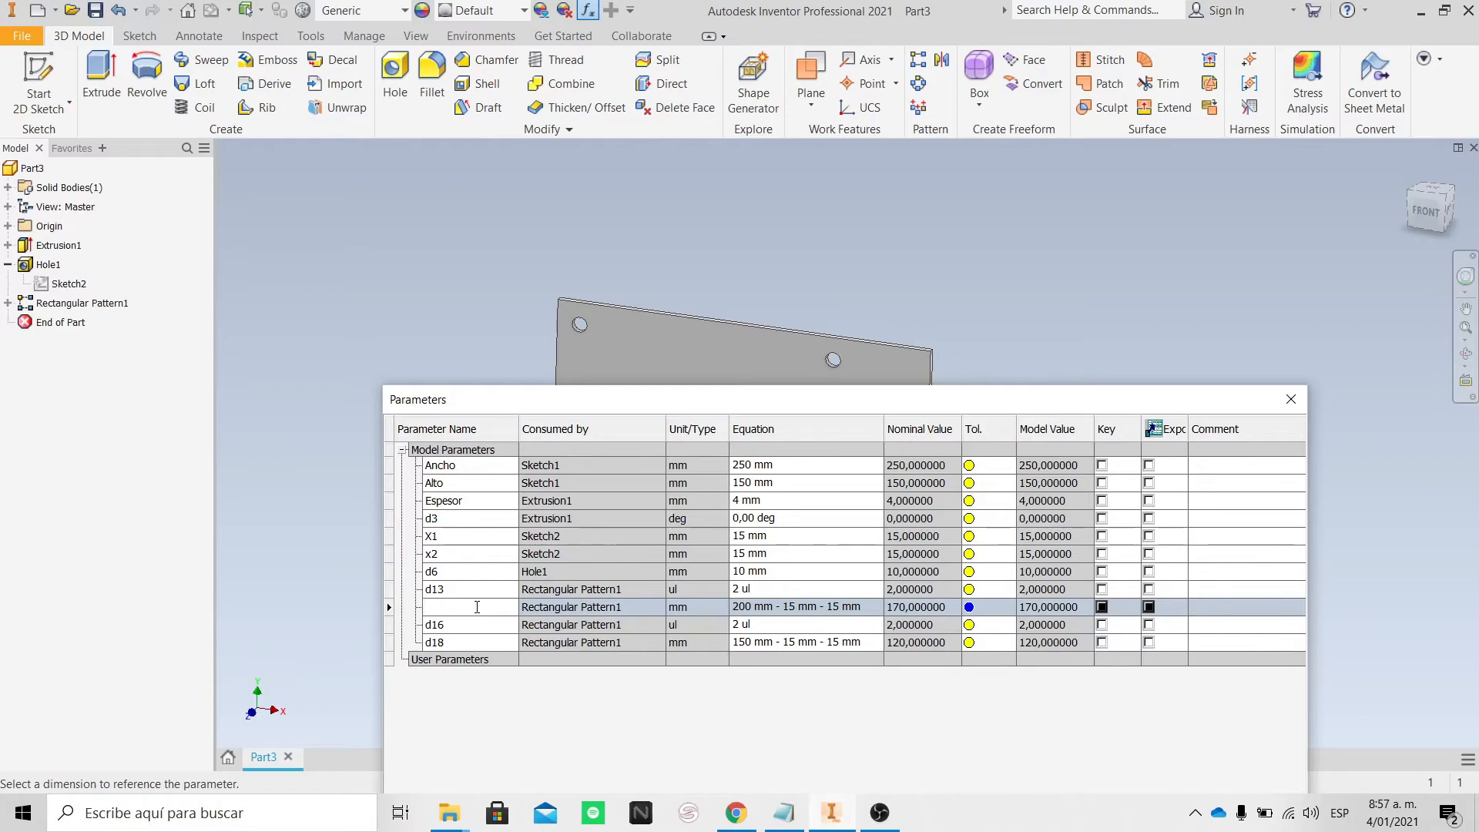
pyautogui.write('d')
pyautogui.press('Return')
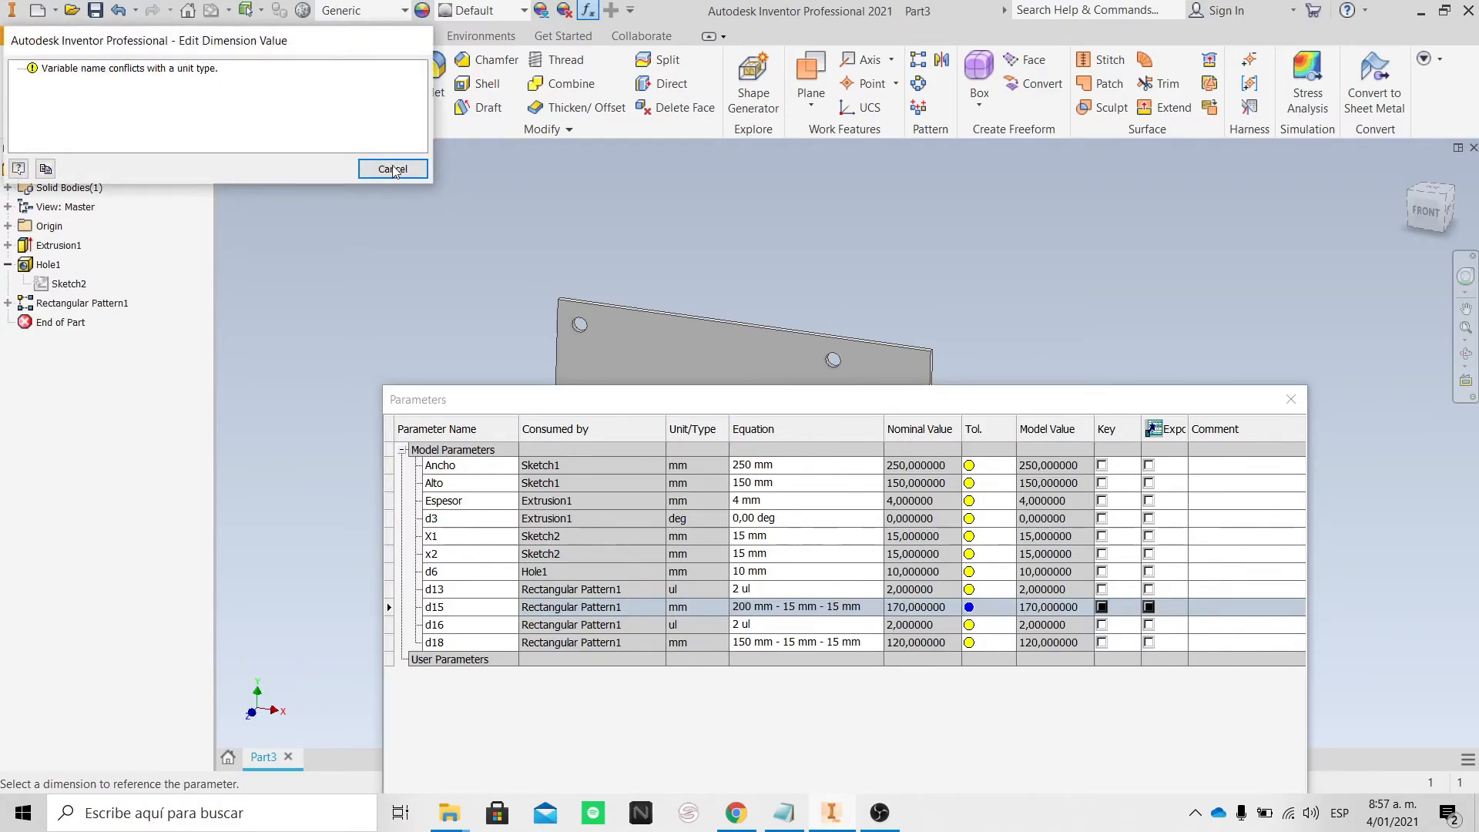
pyautogui.click(394, 170)
# Rename the horizontal spacing parameter d15 as Xspacing, and close and reopen the parameters table.
pyautogui.click(462, 604)
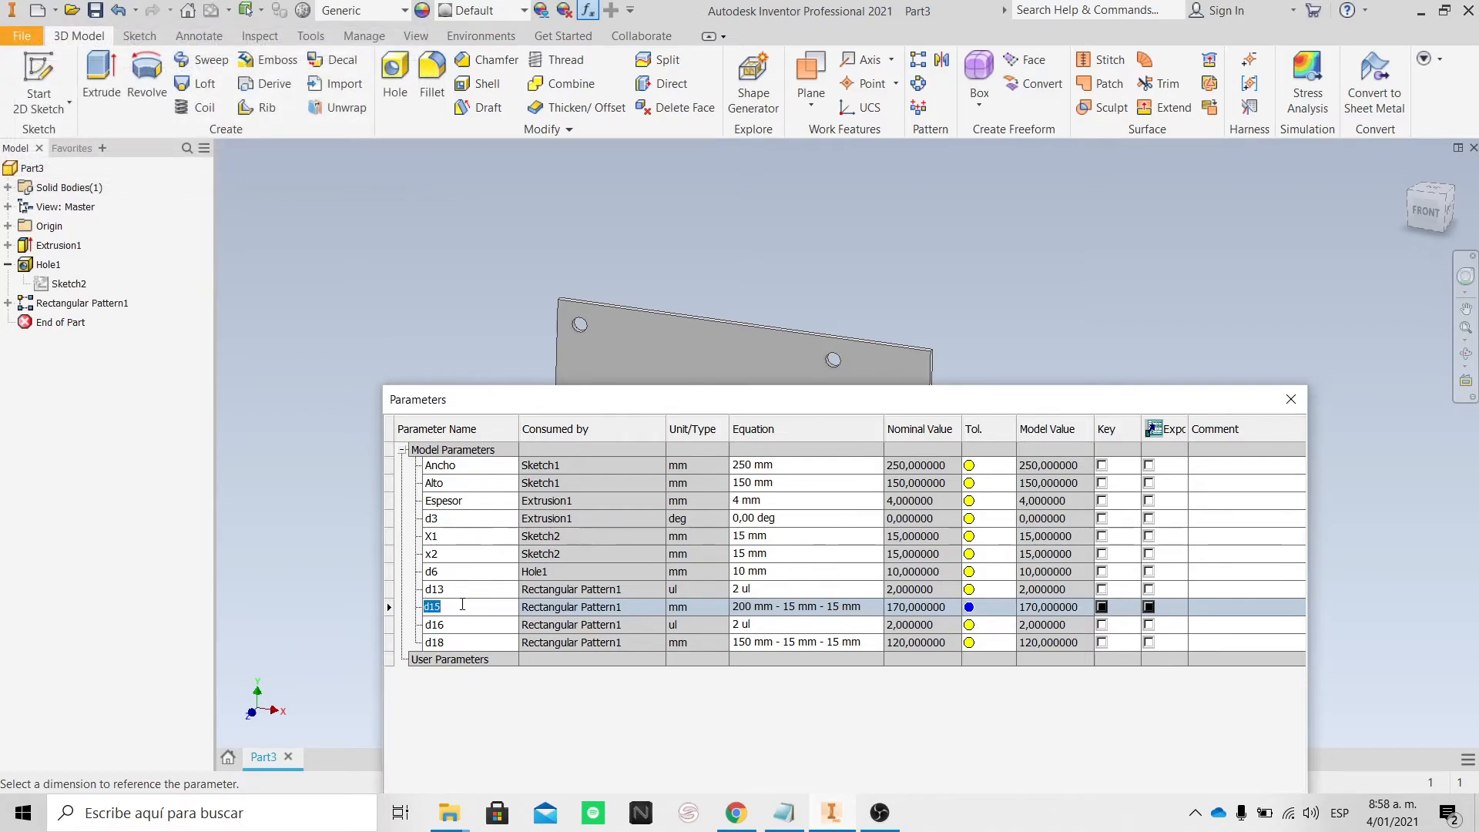
pyautogui.write('X')
pyautogui.press('capslock')
pyautogui.press('capslock')
pyautogui.write('spacing')
pyautogui.click(463, 645)
pyautogui.click(463, 646)
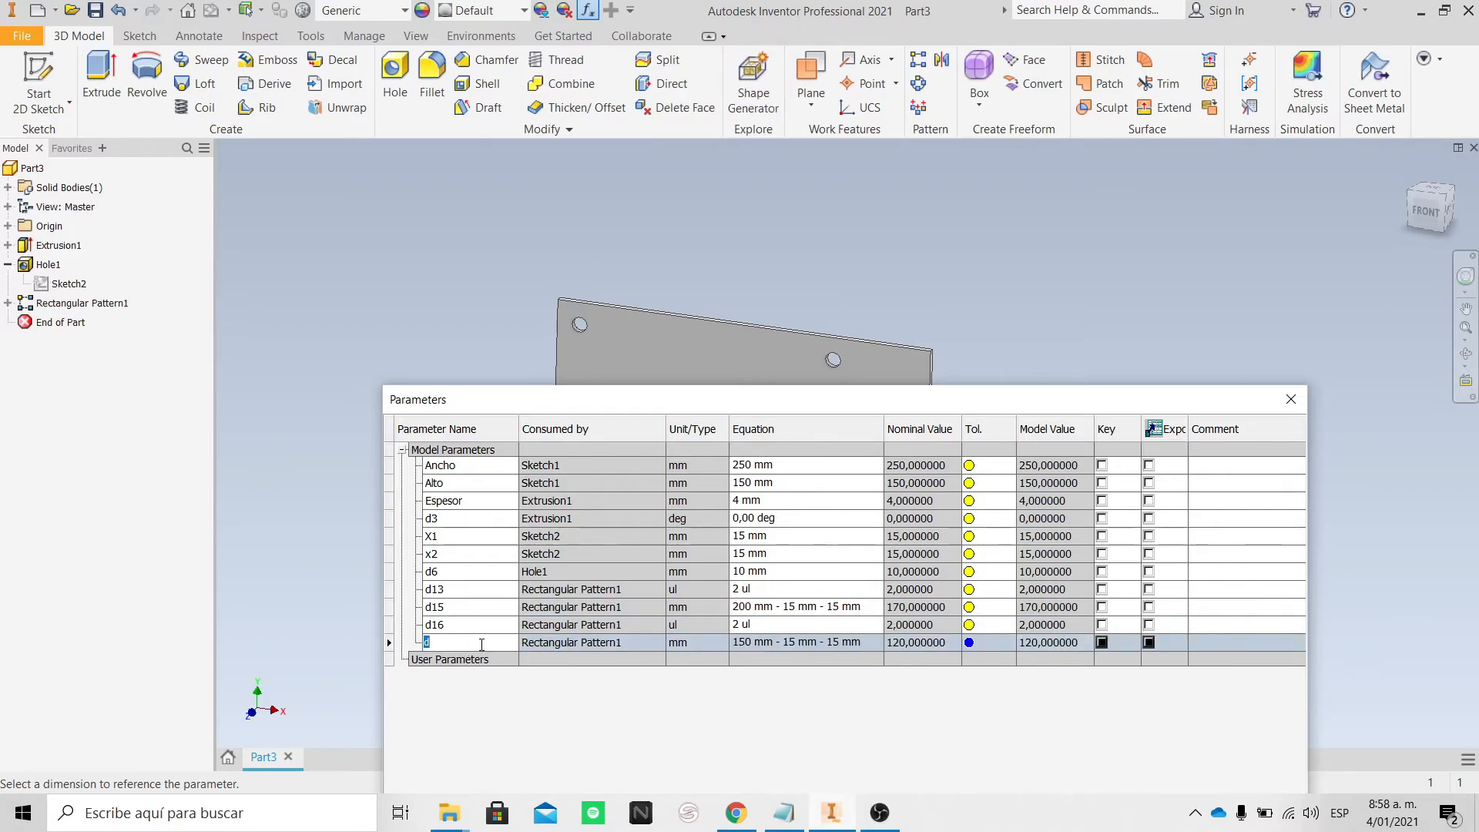
pyautogui.moveTo(999, 399); pyautogui.dragTo(990, 205)
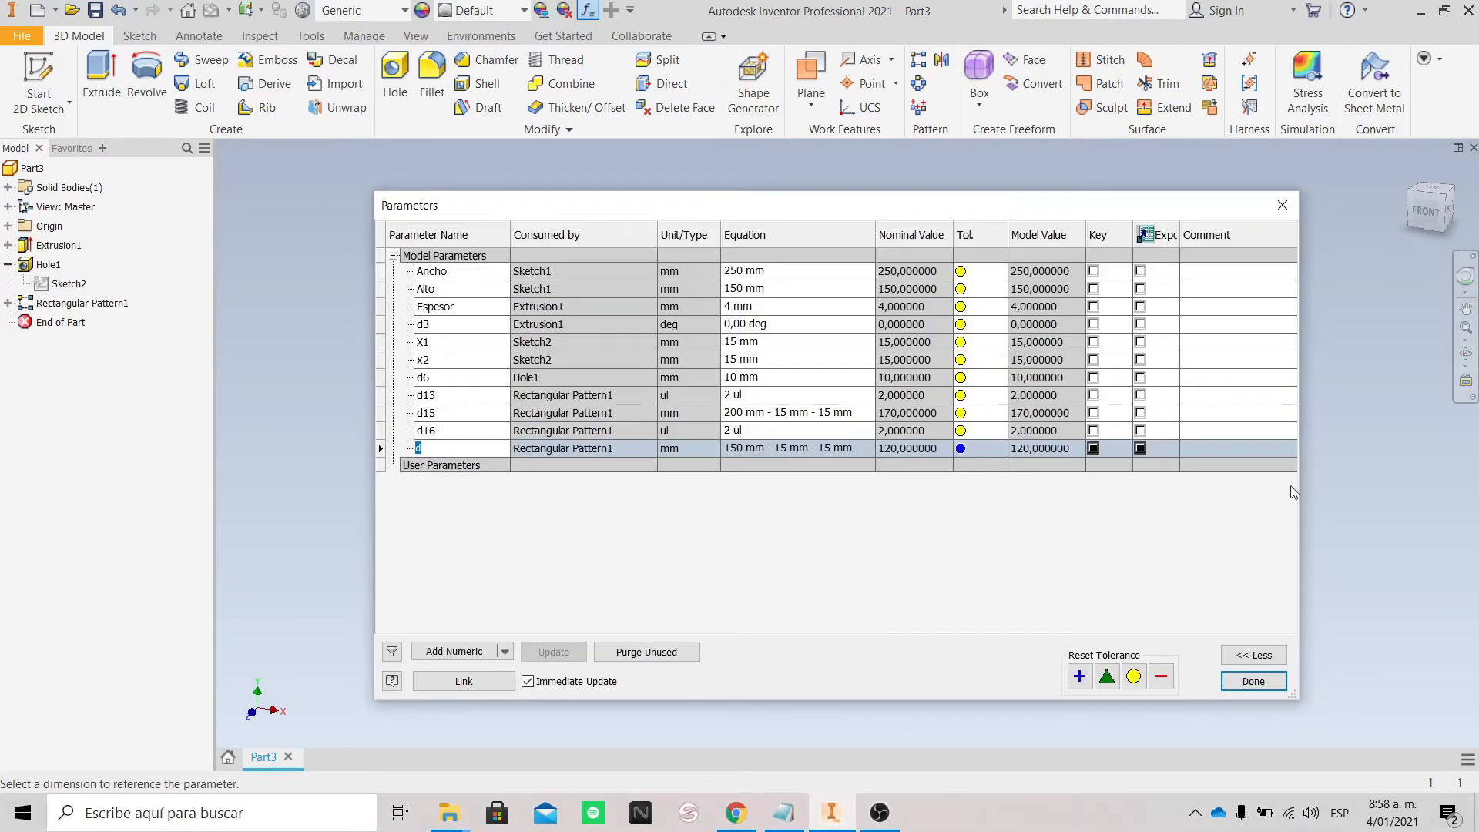
pyautogui.click(1268, 687)
pyautogui.click(588, 10)
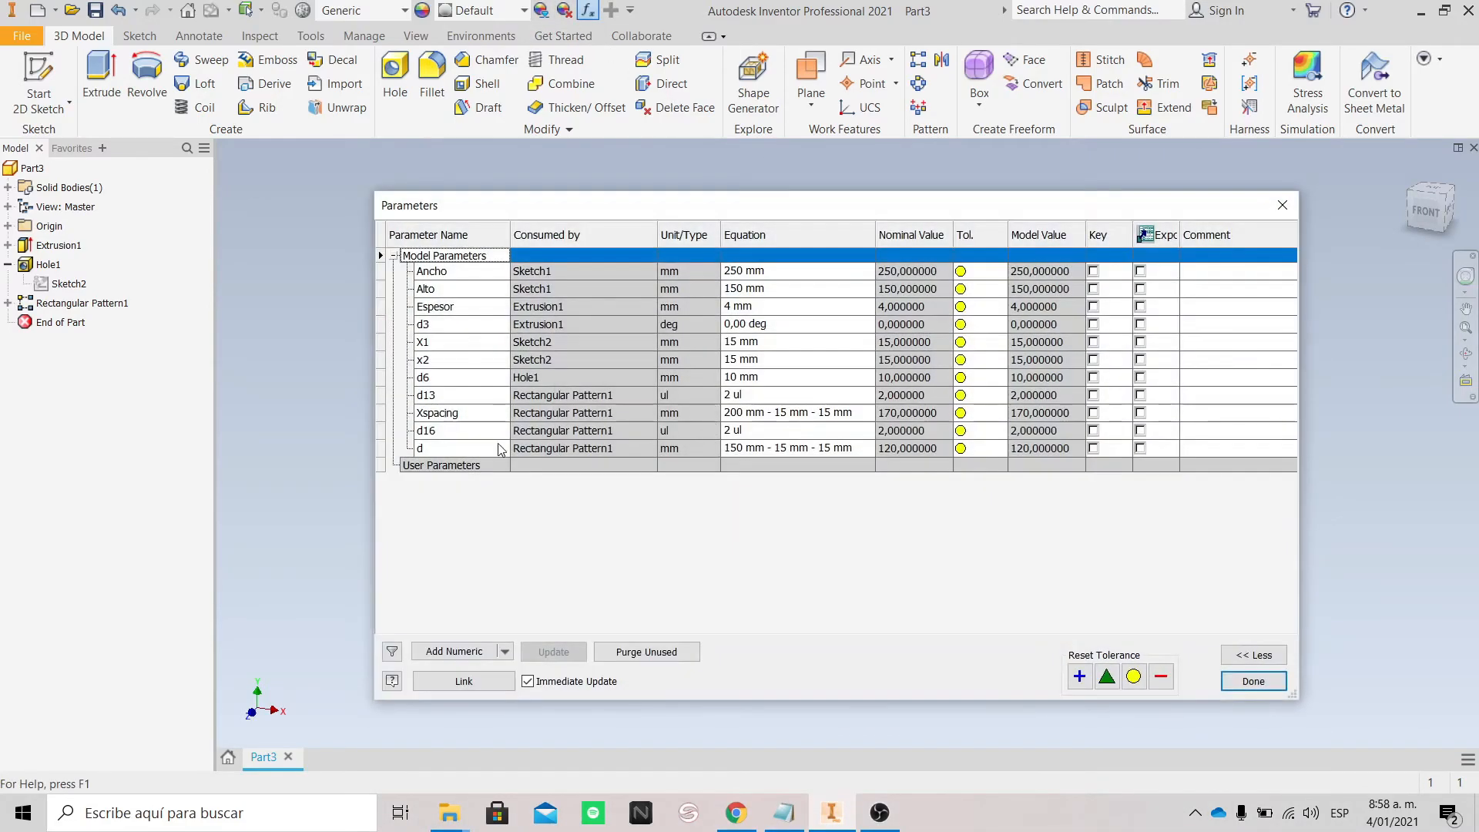
# Try to rename the Xspacing parameter as C.
pyautogui.click(445, 413)
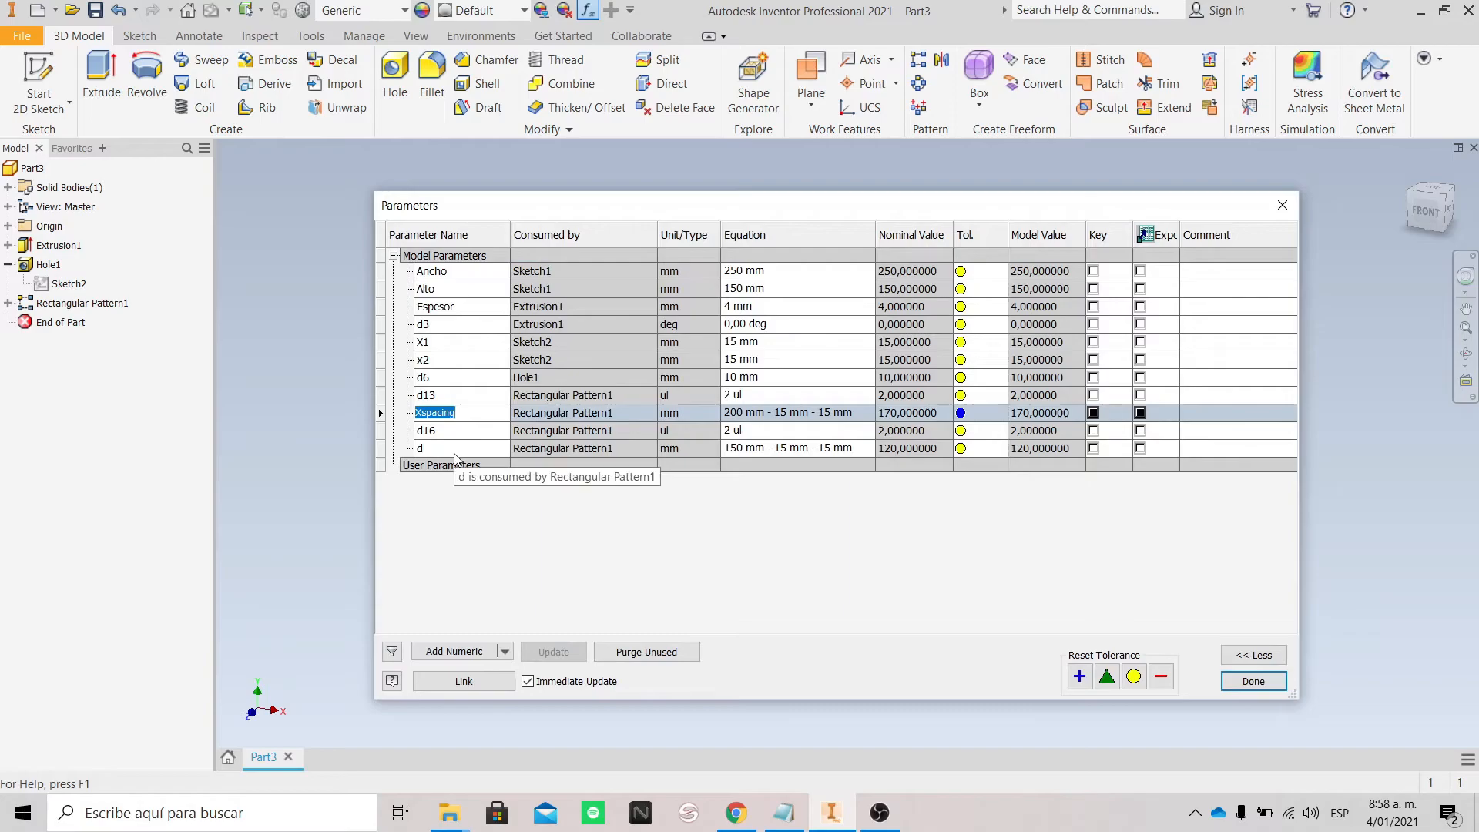
pyautogui.click(457, 450)
pyautogui.click(460, 414)
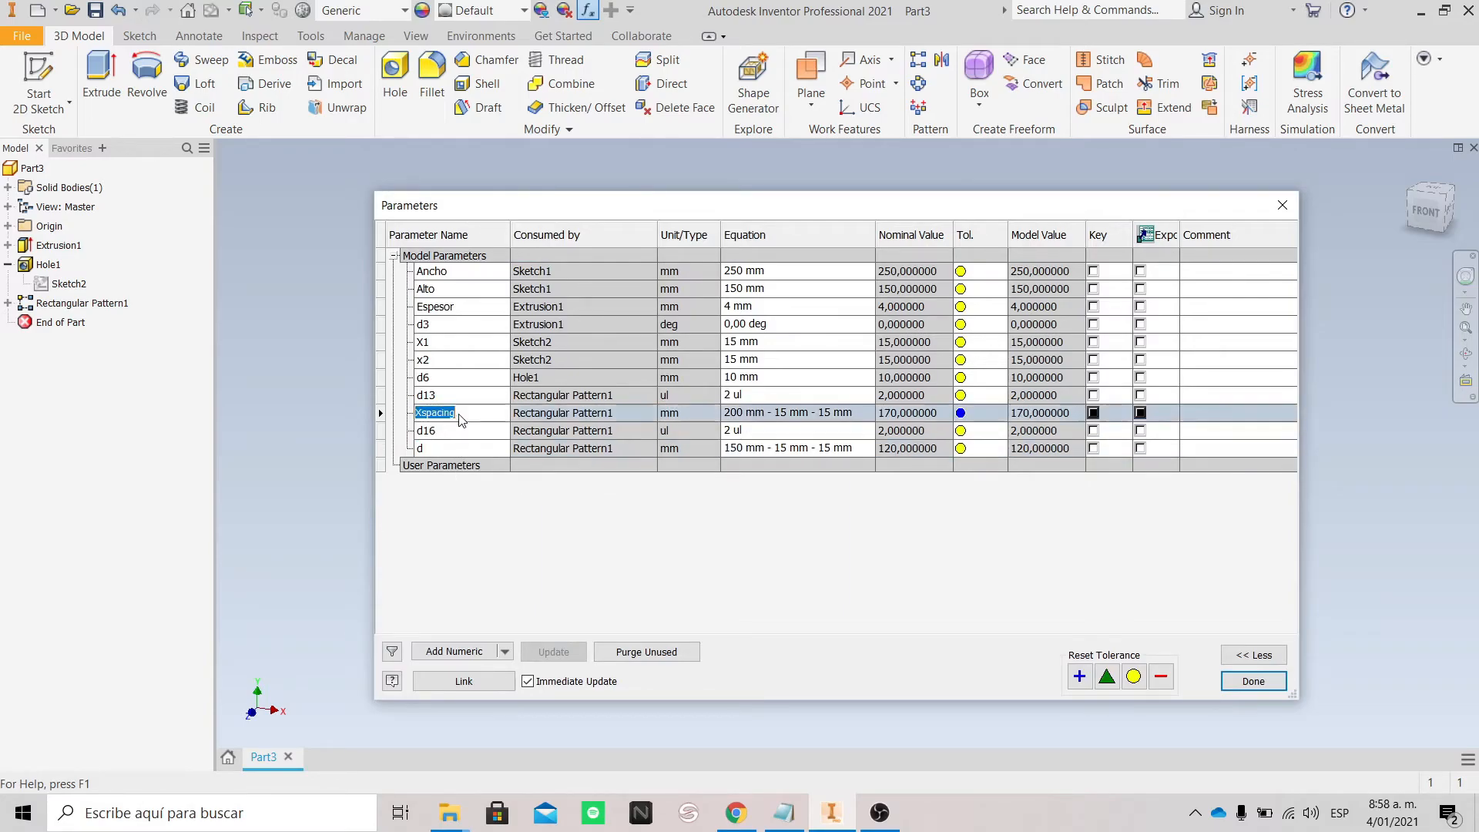
pyautogui.press('BackSpace')
pyautogui.press('capslock')
pyautogui.press('capslock')
pyautogui.write('d')
pyautogui.press('BackSpace')
pyautogui.press('capslock')
pyautogui.write('C')
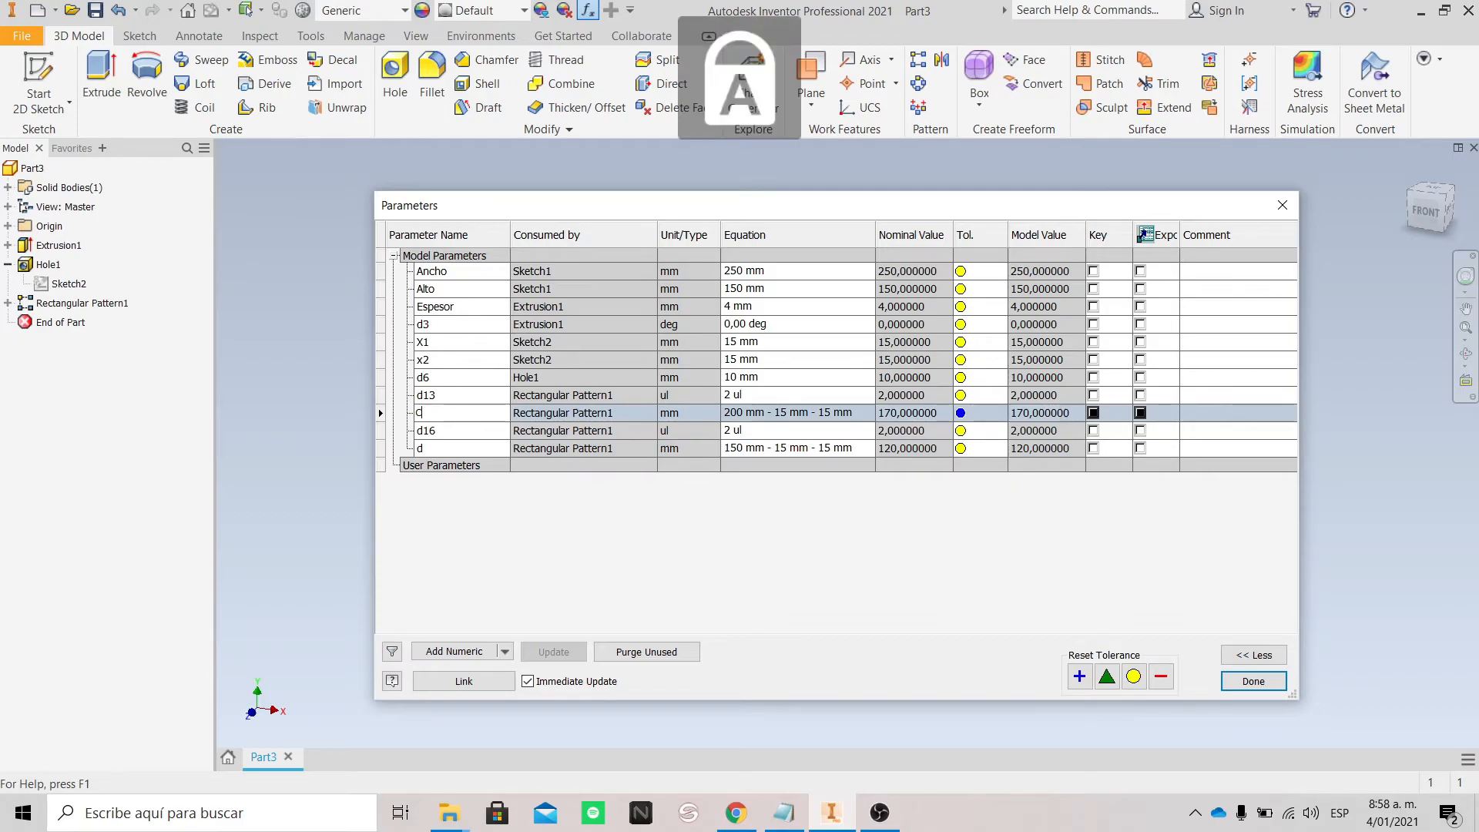
pyautogui.click(1242, 683)
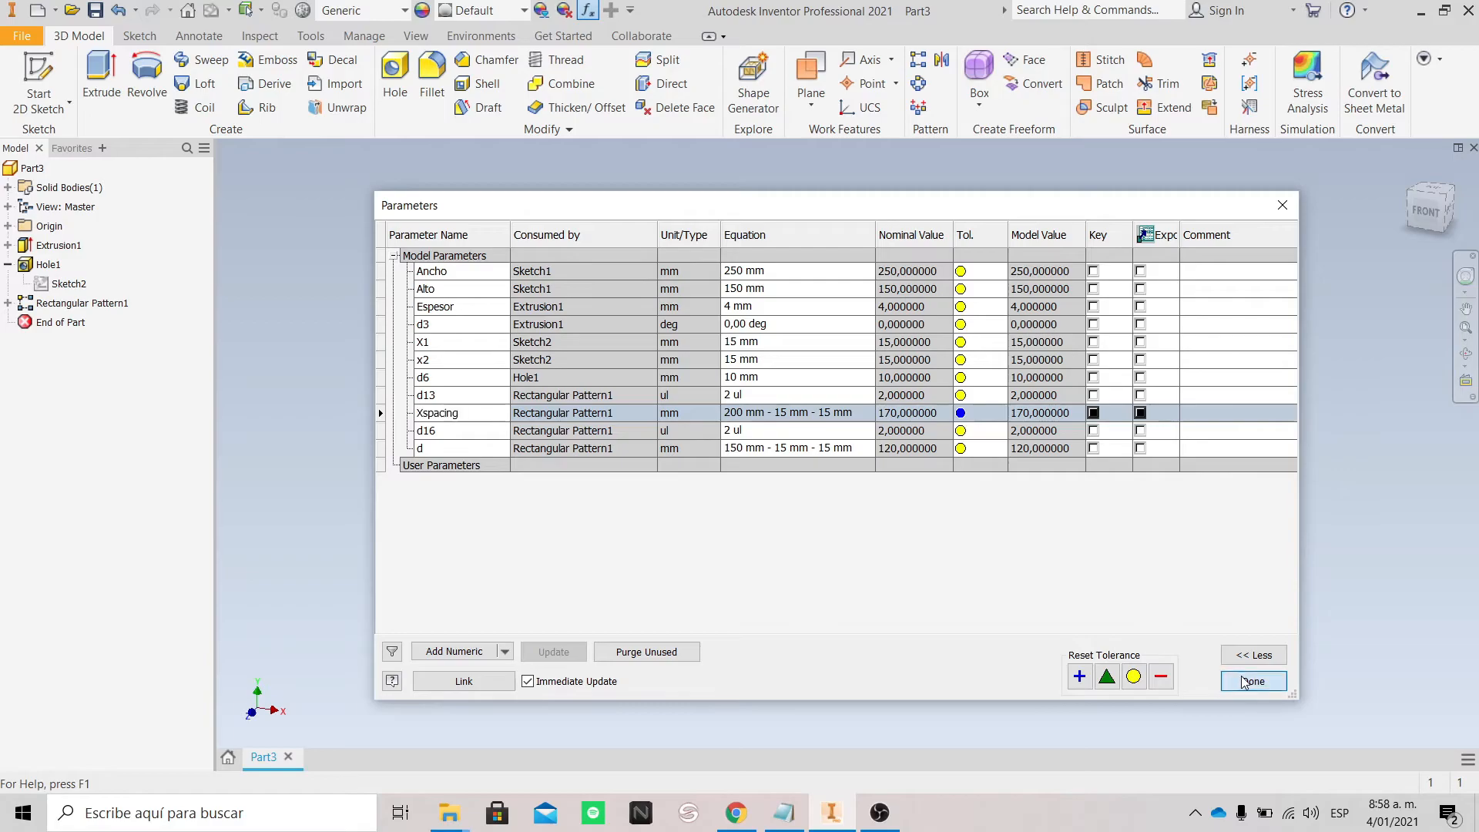
pyautogui.click(370, 168)
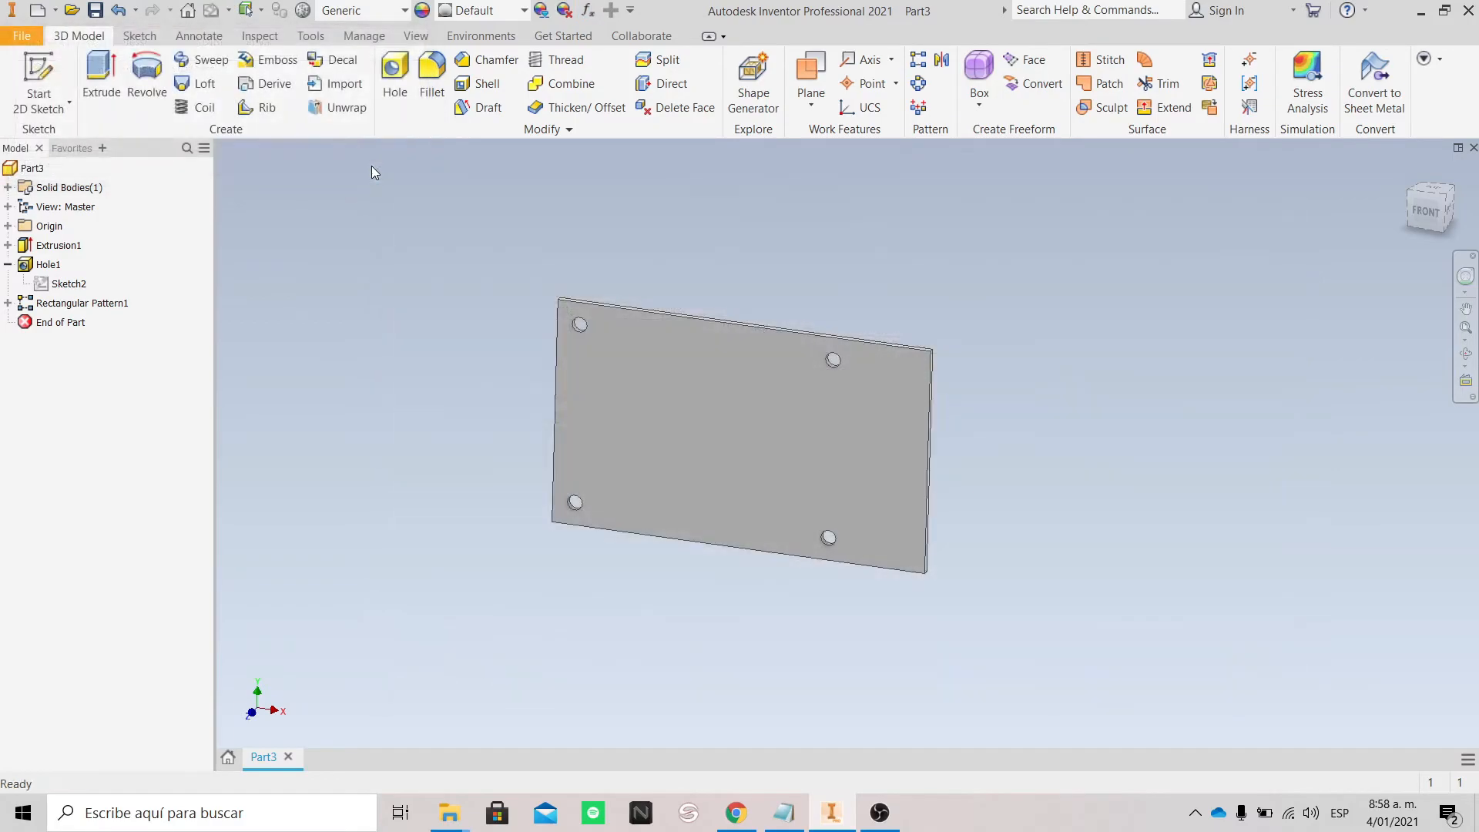
# Reopen the parameters table and replace the equation of Xspacing with Ancho-2(X1).
pyautogui.click(588, 10)
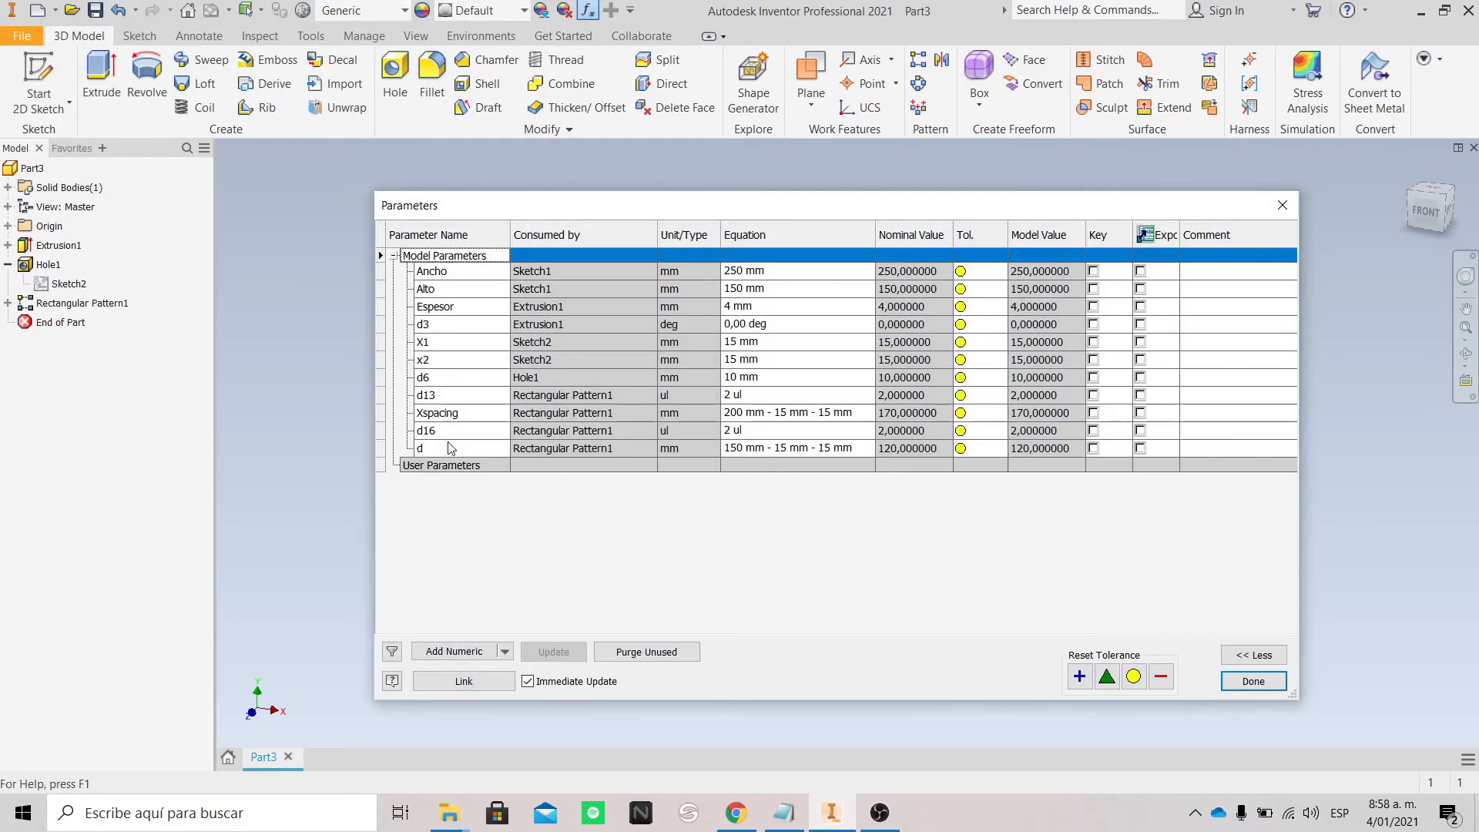
pyautogui.click(819, 420)
pyautogui.click(845, 417)
pyautogui.press('BackSpace')
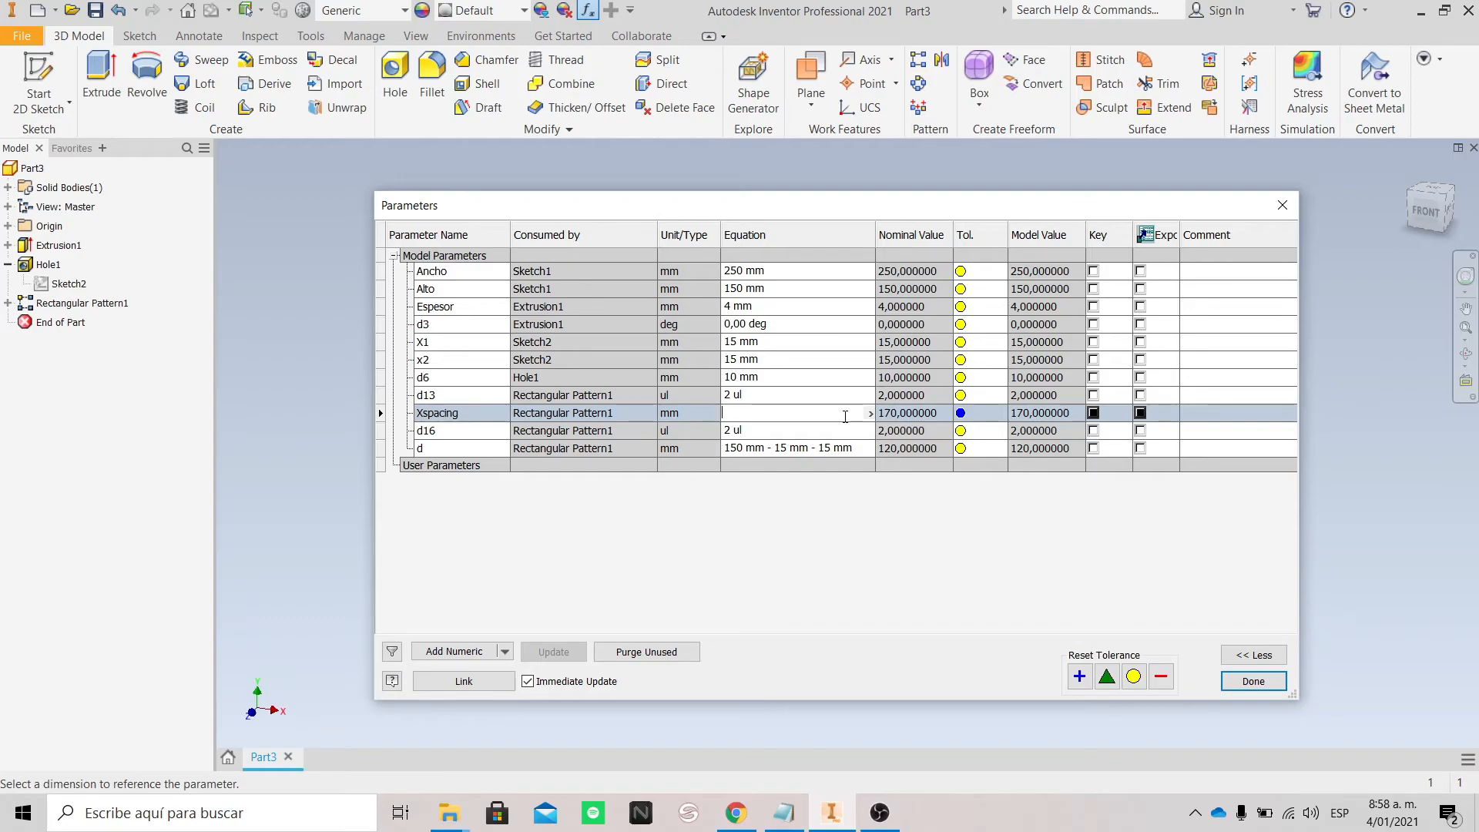
pyautogui.press('capslock')
pyautogui.press('capslock')
pyautogui.write('aNCH')
pyautogui.press('BackSpace')
pyautogui.press('BackSpace')
pyautogui.press('BackSpace')
pyautogui.press('BackSpace')
pyautogui.press('capslock')
pyautogui.write('ncho-2(')
pyautogui.press('capslock')
pyautogui.write('X1)')
# Set the equation of the Xspacing parameter to =Ancho-(2*X1).
pyautogui.click(754, 412)
pyautogui.press('Home')
pyautogui.write('=')
pyautogui.press('End')
pyautogui.press('BackSpace')
pyautogui.press('BackSpace')
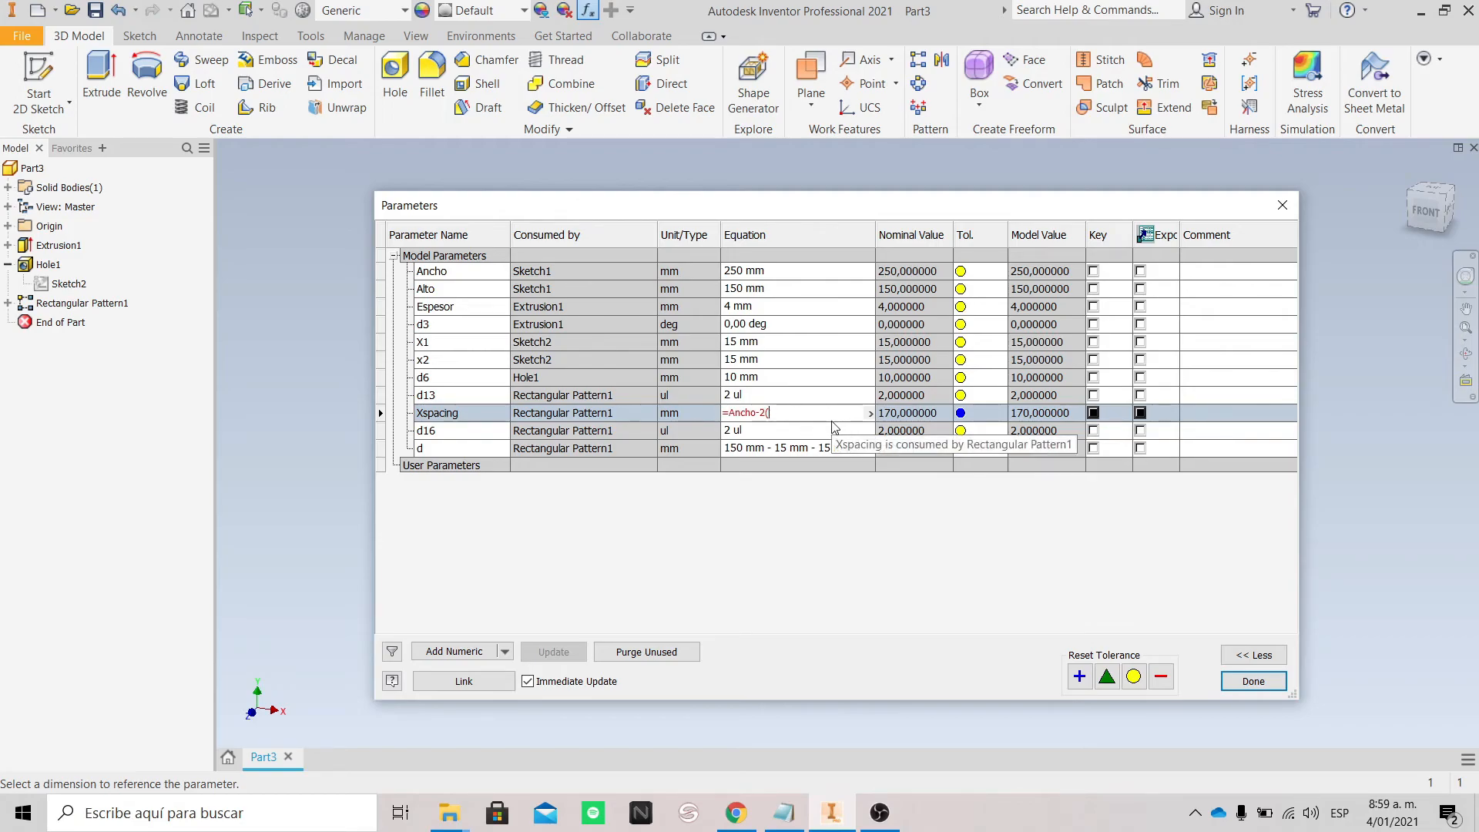
pyautogui.press('capslock')
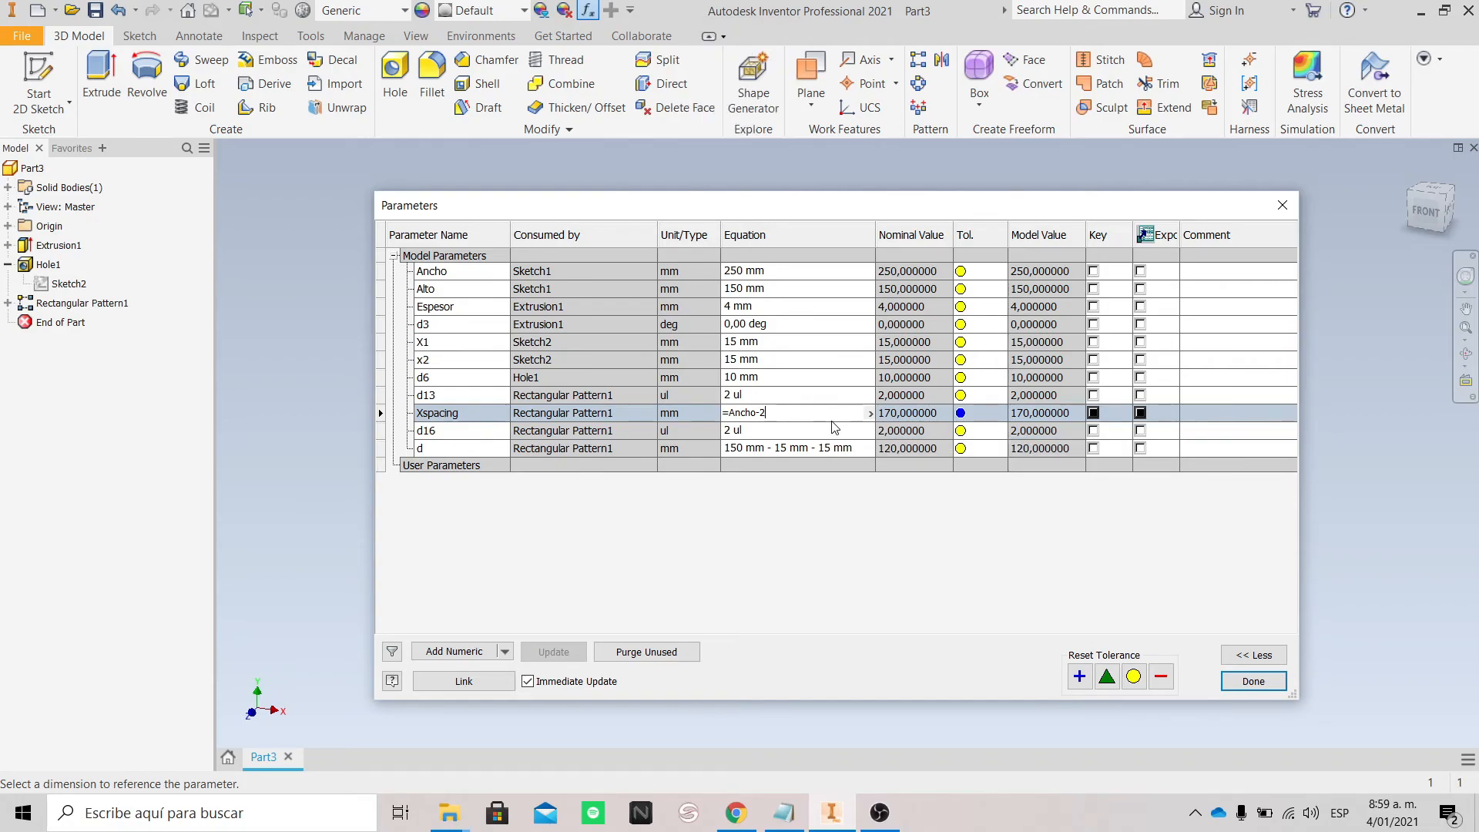
pyautogui.press('Left')
pyautogui.write('(2')
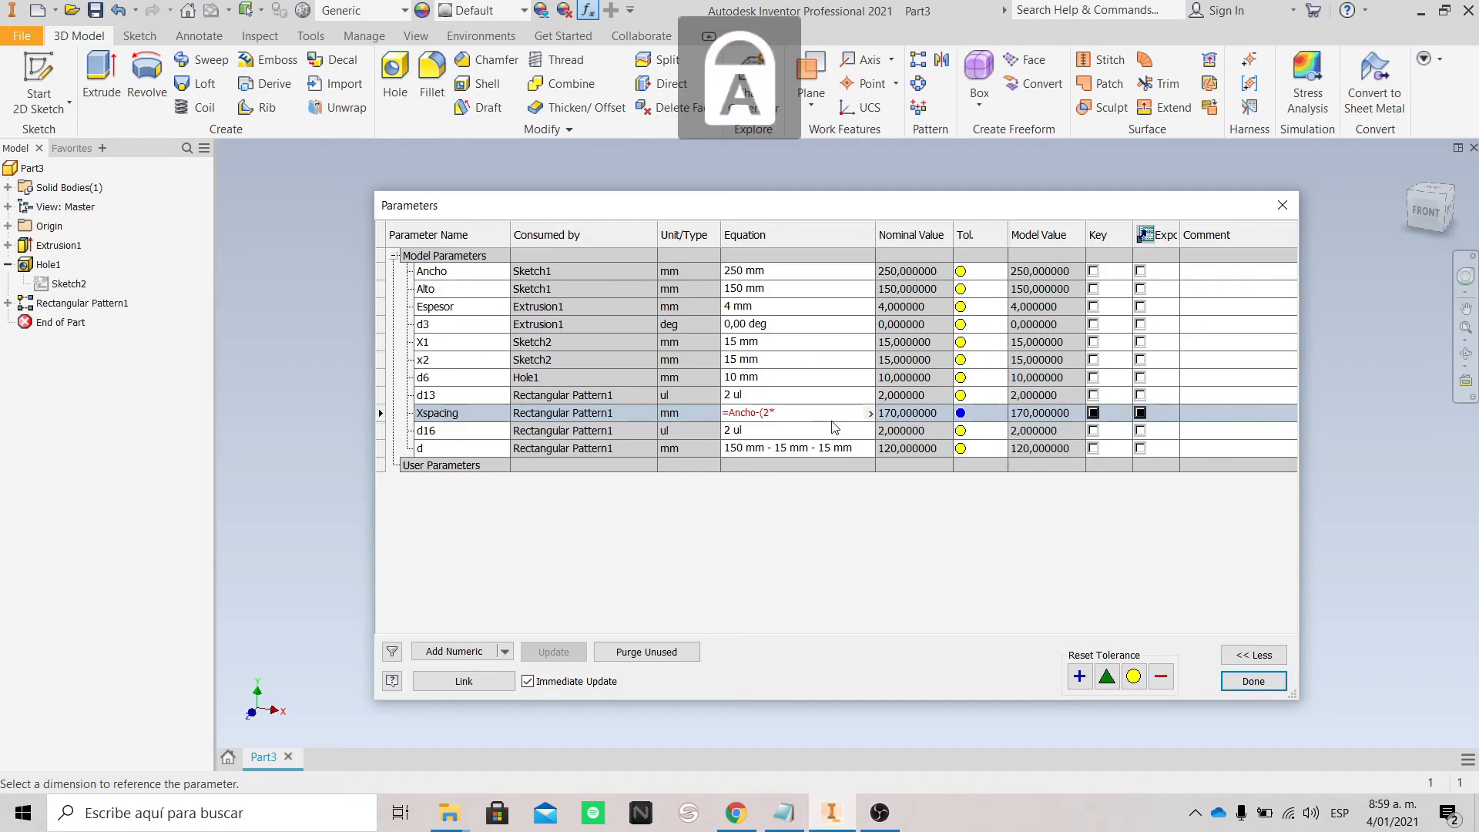
pyautogui.write('*X1')
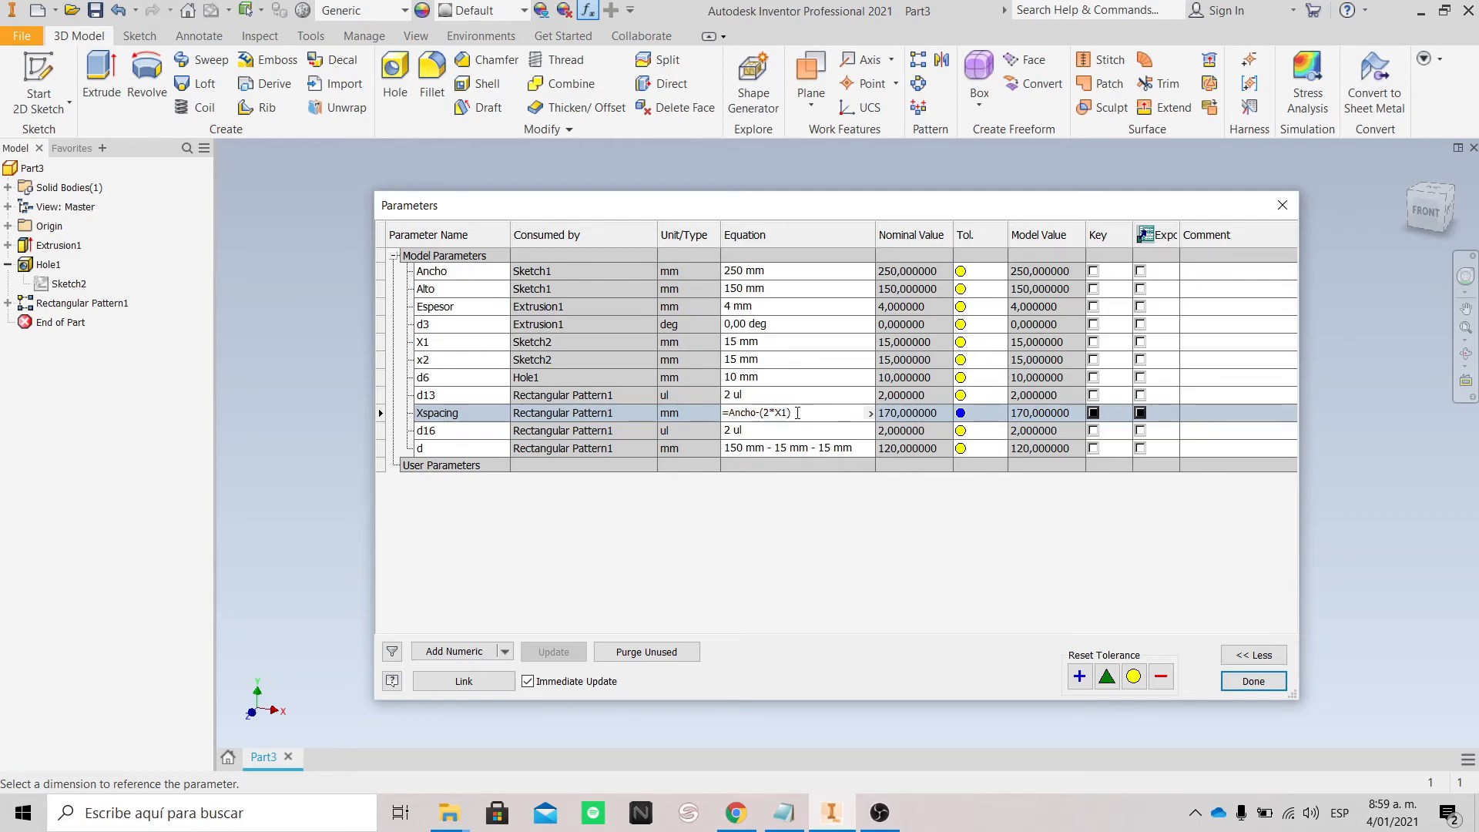
pyautogui.moveTo(795, 417)
pyautogui.press('Return')
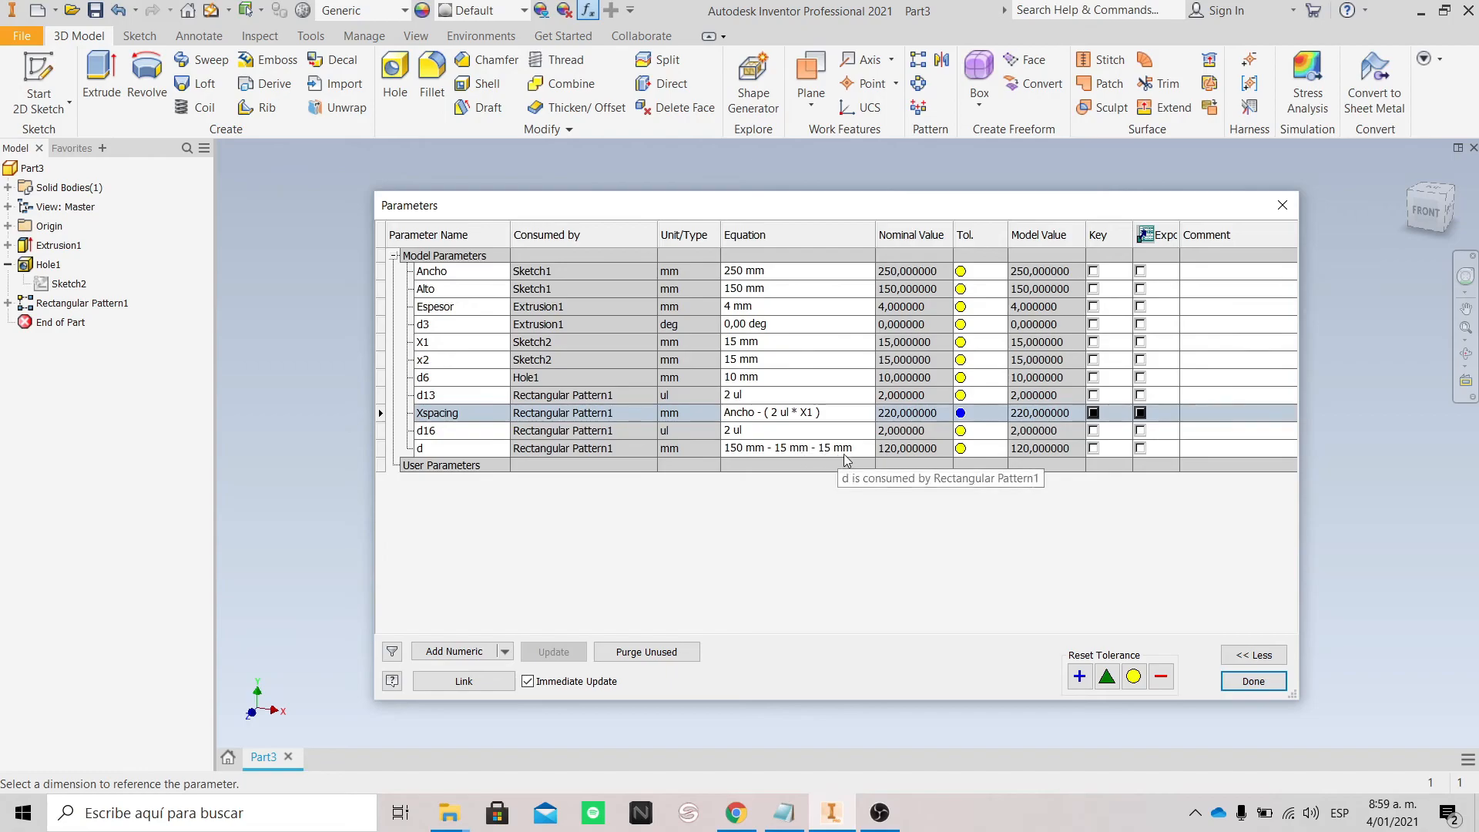
# Set the equation of the vertical spacing parameter d to Alto-(2*x2), close the parameters table and update the model.
pyautogui.click(848, 450)
pyautogui.press('BackSpace')
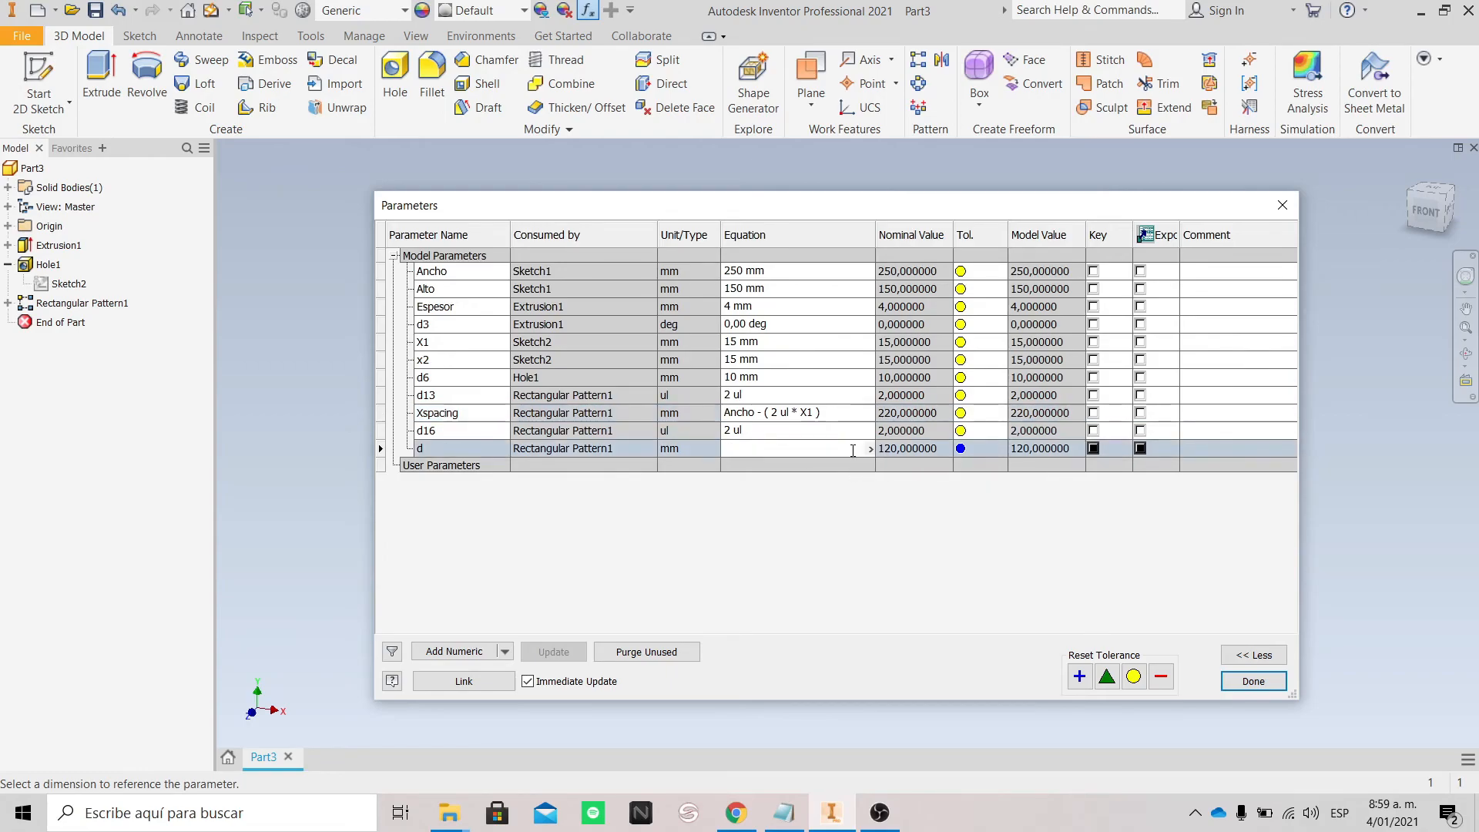
pyautogui.press('capslock')
pyautogui.press('capslock')
pyautogui.write('A')
pyautogui.press('capslock')
pyautogui.write('lto-)(2*')
pyautogui.press('capslock')
pyautogui.write('X2)')
pyautogui.press('BackSpace')
pyautogui.write('x')
pyautogui.click(1253, 682)
pyautogui.click(213, 9)
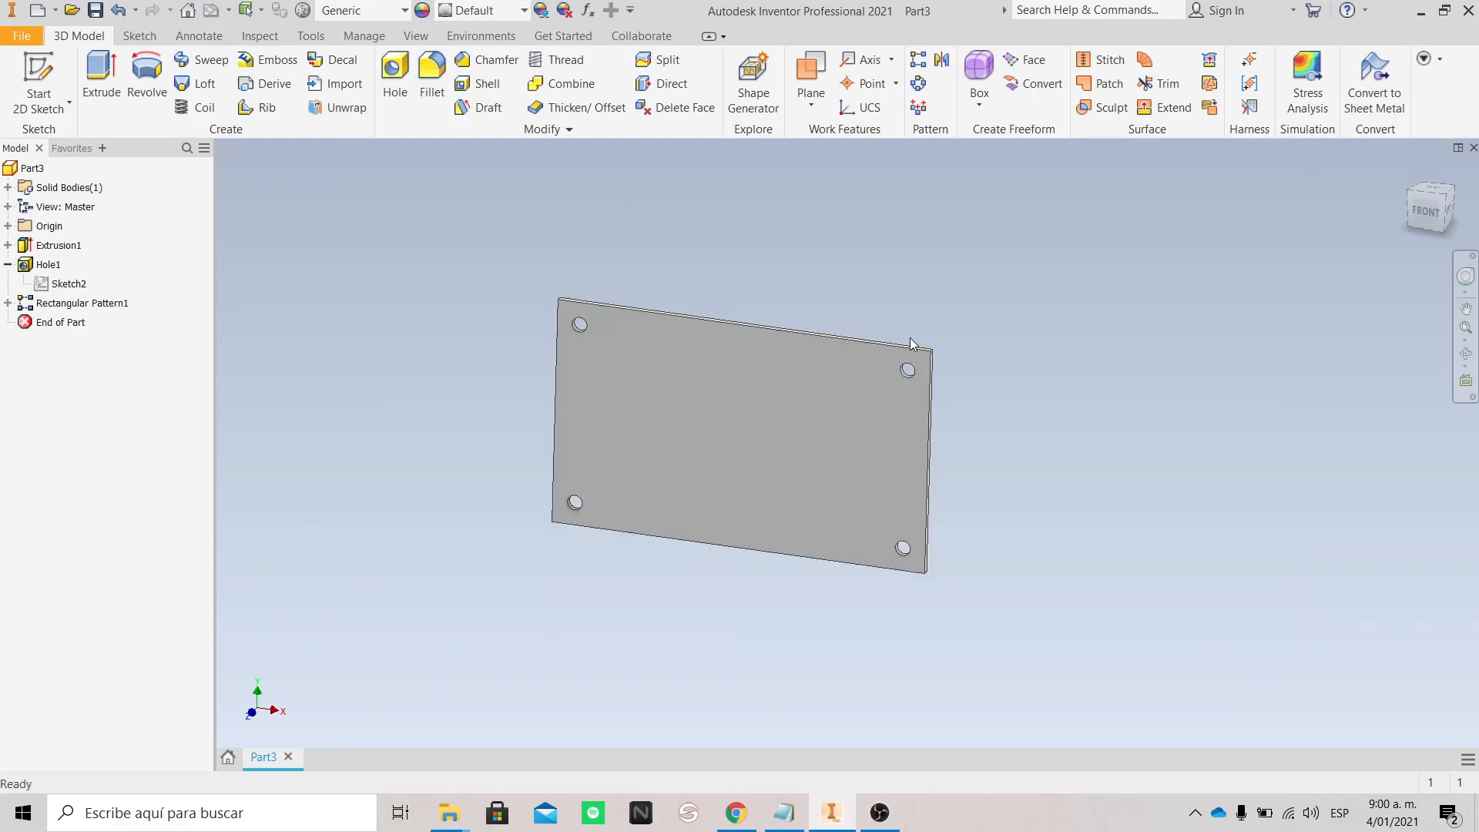
# Set the plate width parameter Ancho to 400 mm in the parameters table, close it and update the model.
pyautogui.click(587, 10)
pyautogui.click(746, 271)
pyautogui.click(747, 271)
pyautogui.press('BackSpace')
pyautogui.press('BackSpace')
pyautogui.press('BackSpace')
pyautogui.write('400')
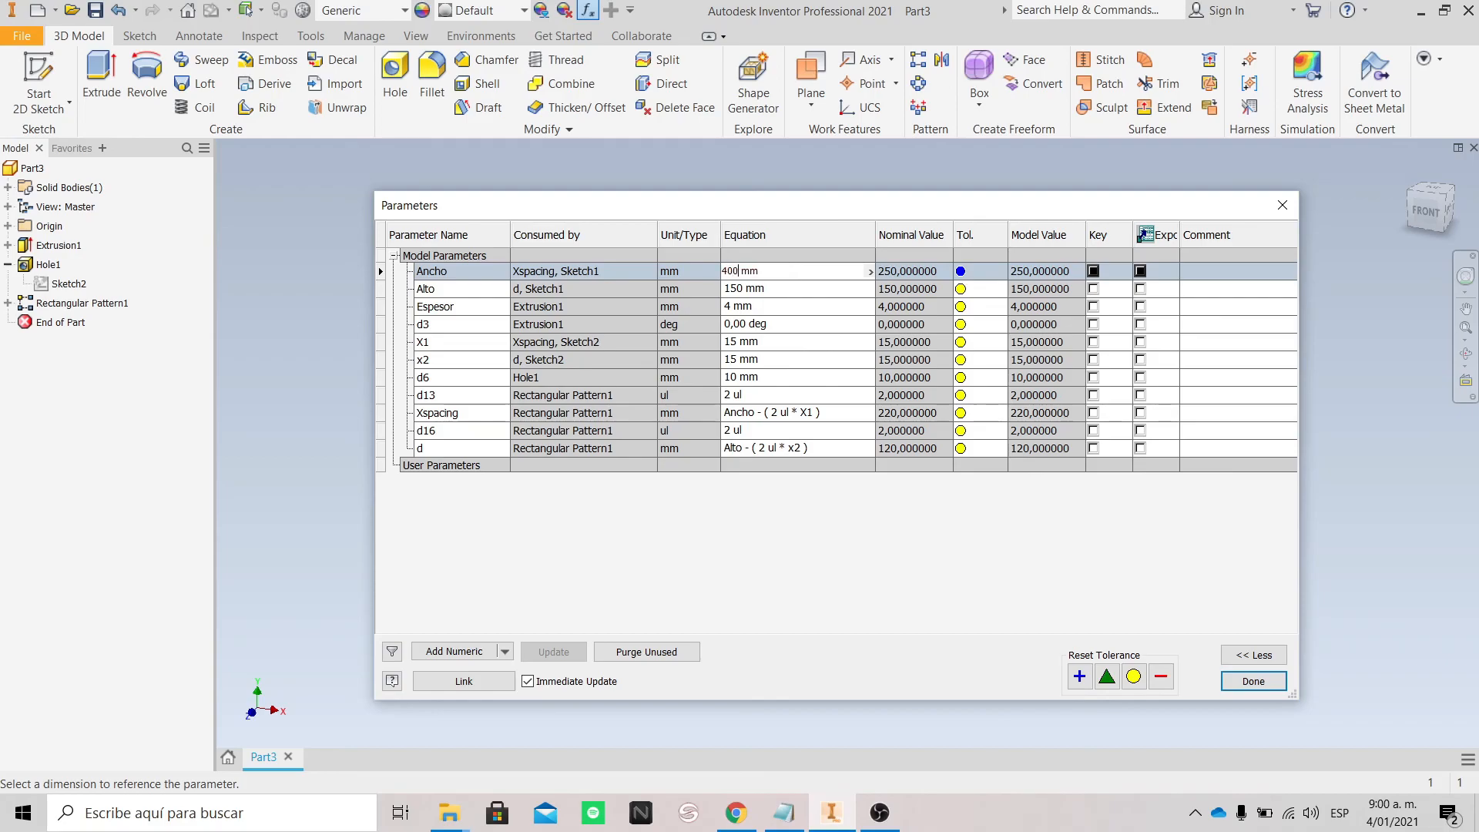
pyautogui.click(1253, 681)
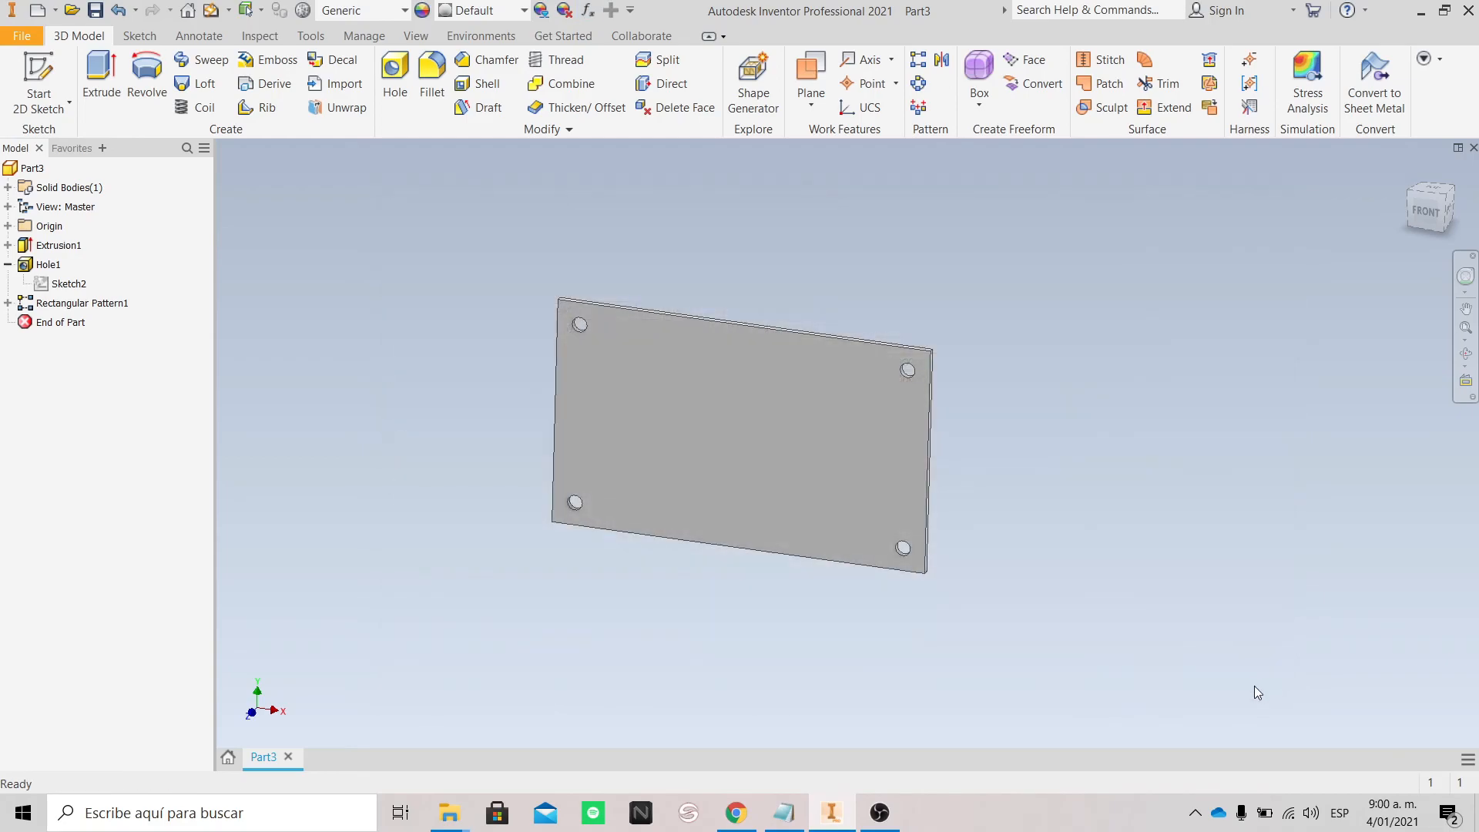
pyautogui.click(210, 10)
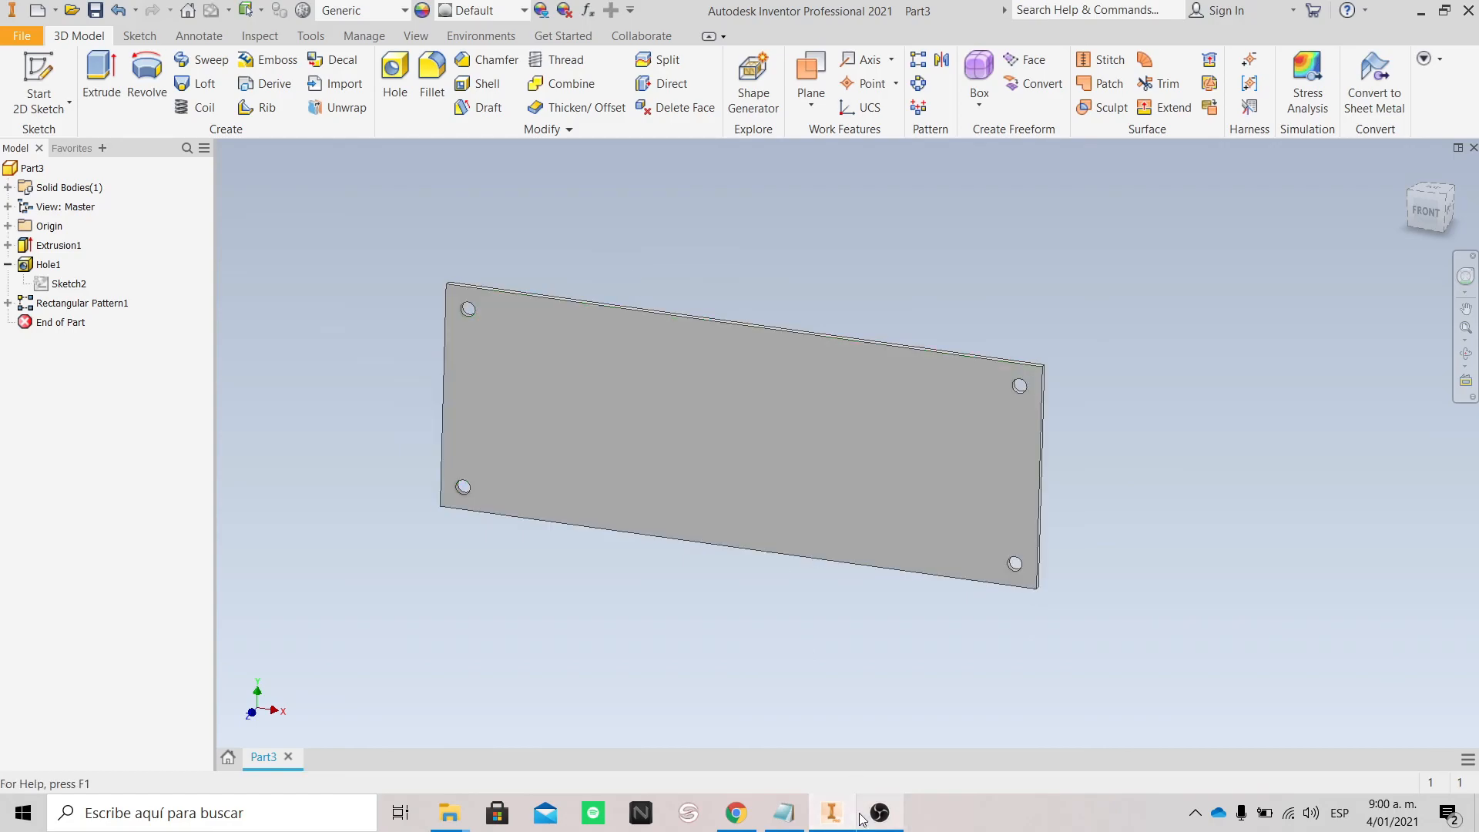
# Reopen the parameters table and review the equations of the Xspacing and d parameters.
pyautogui.click(588, 10)
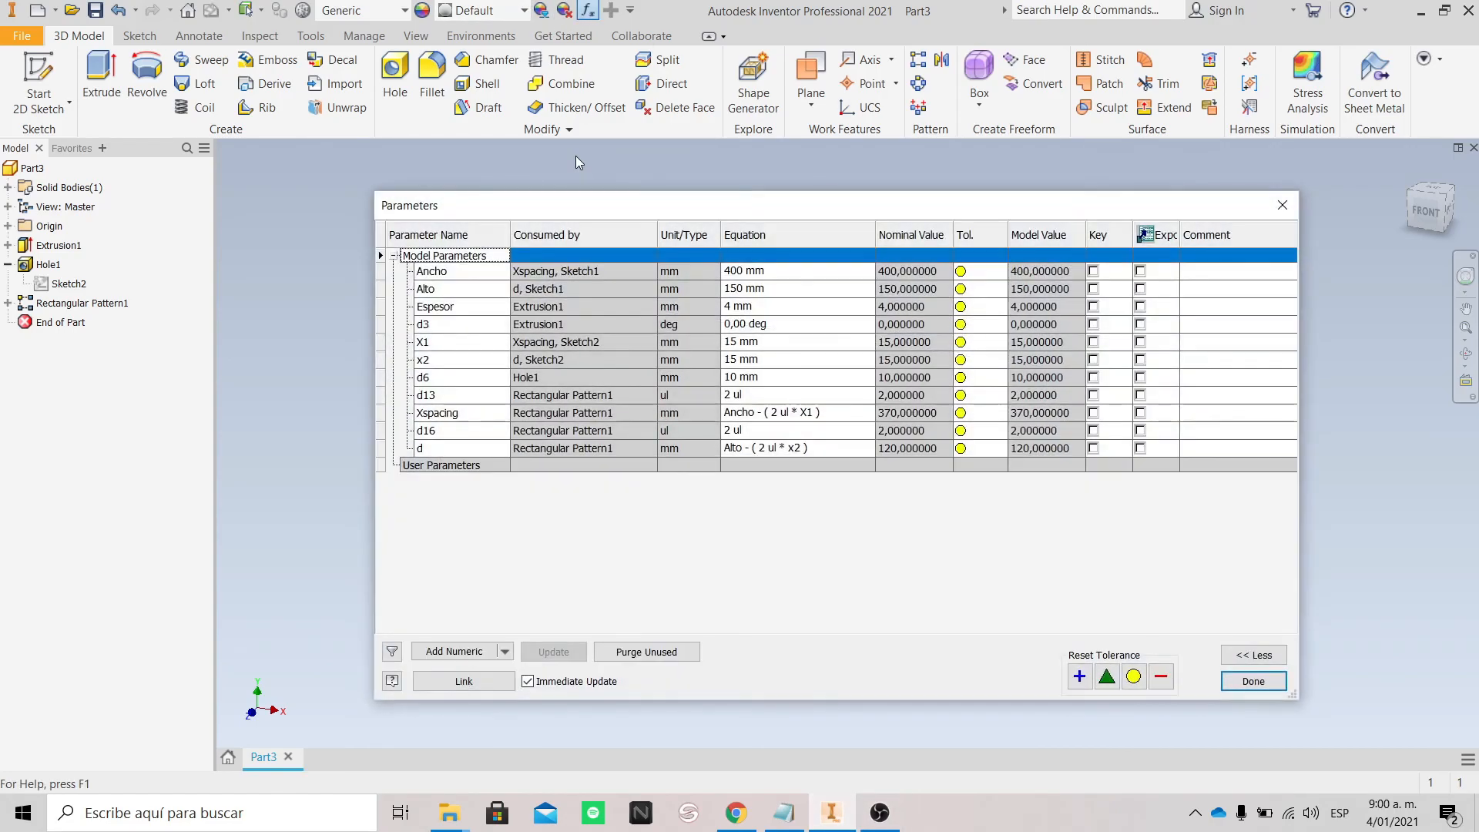
pyautogui.click(838, 417)
pyautogui.click(837, 447)
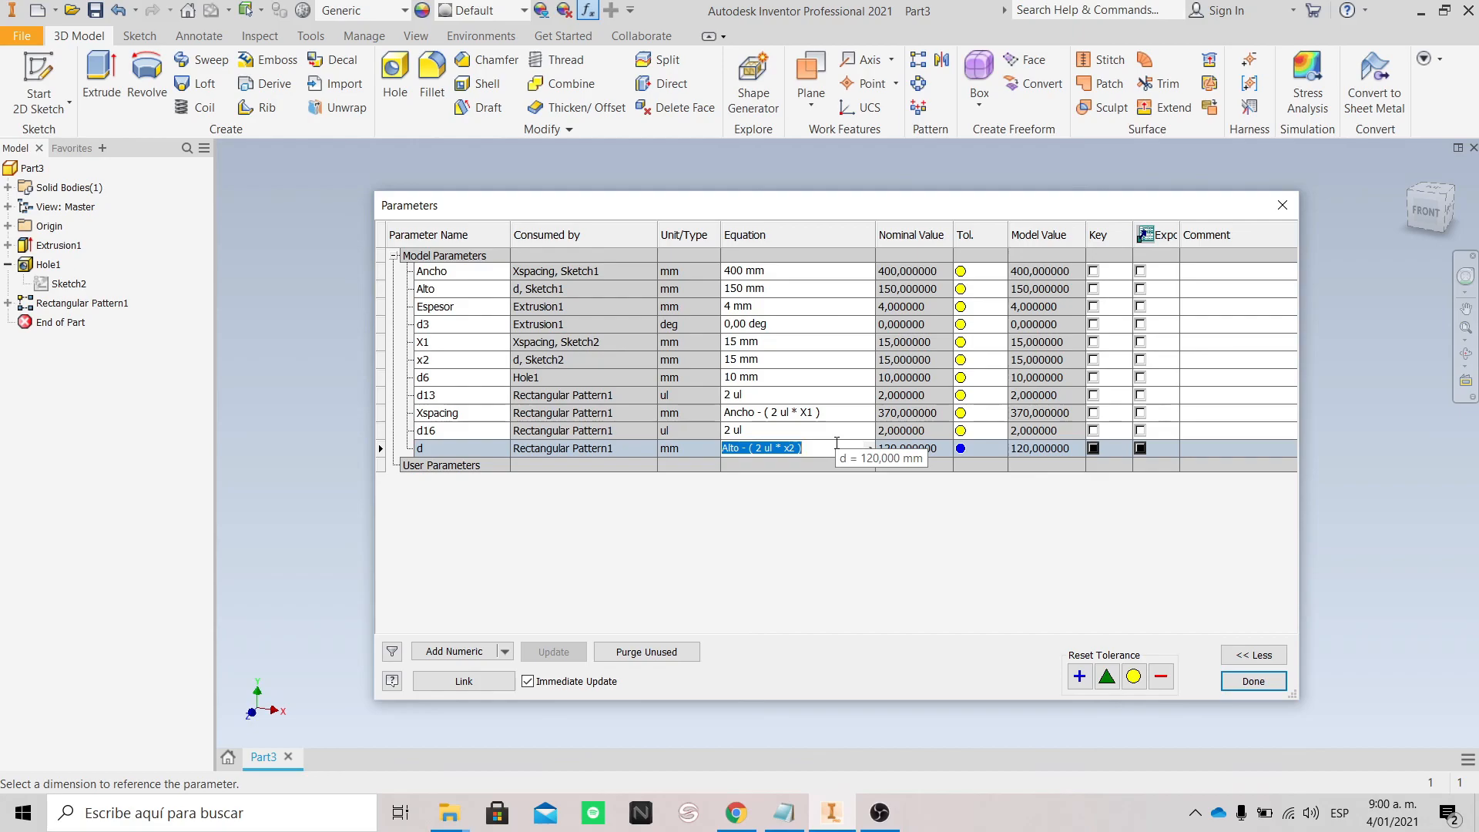
pyautogui.click(831, 411)
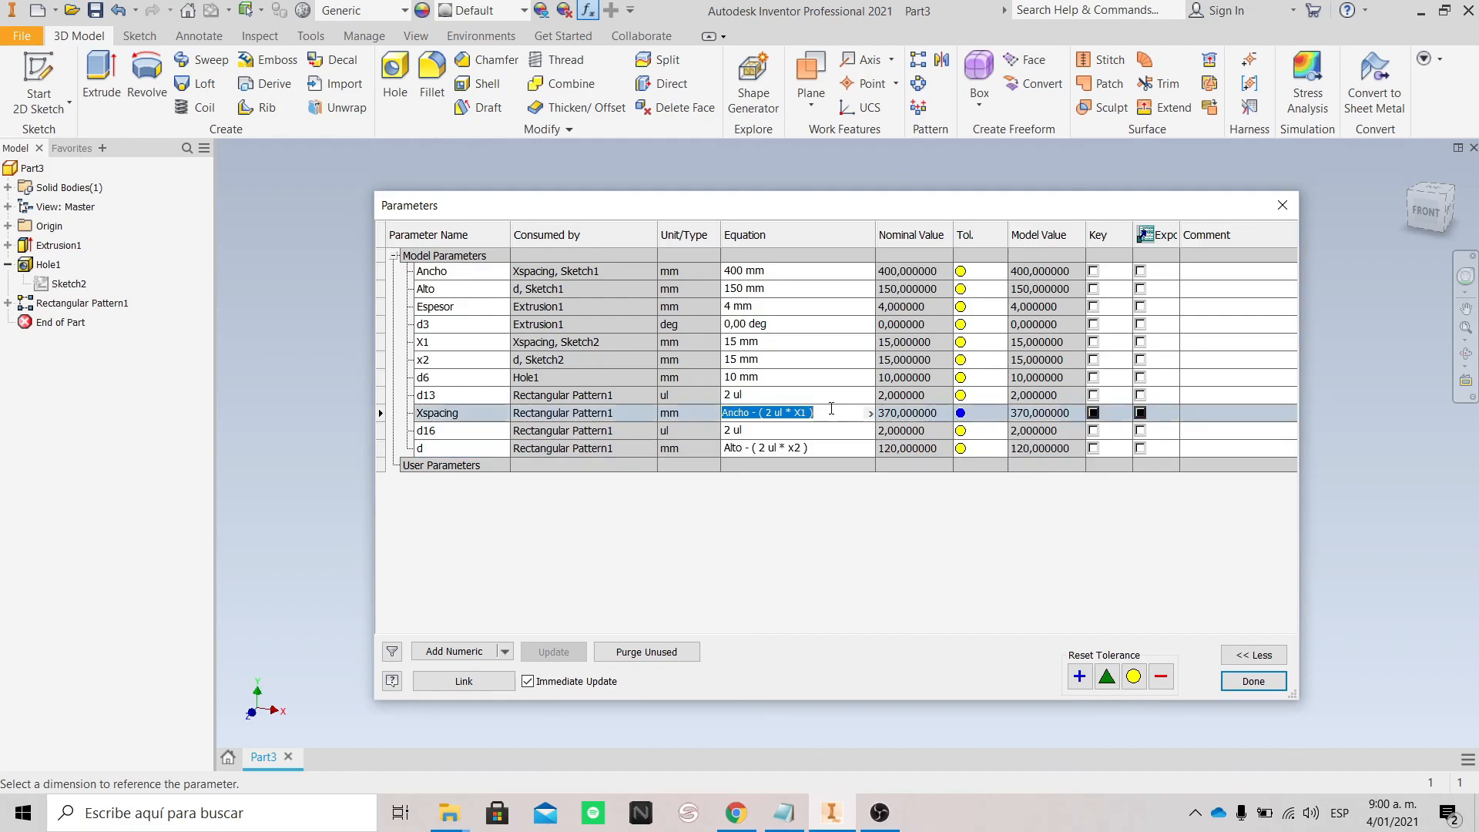